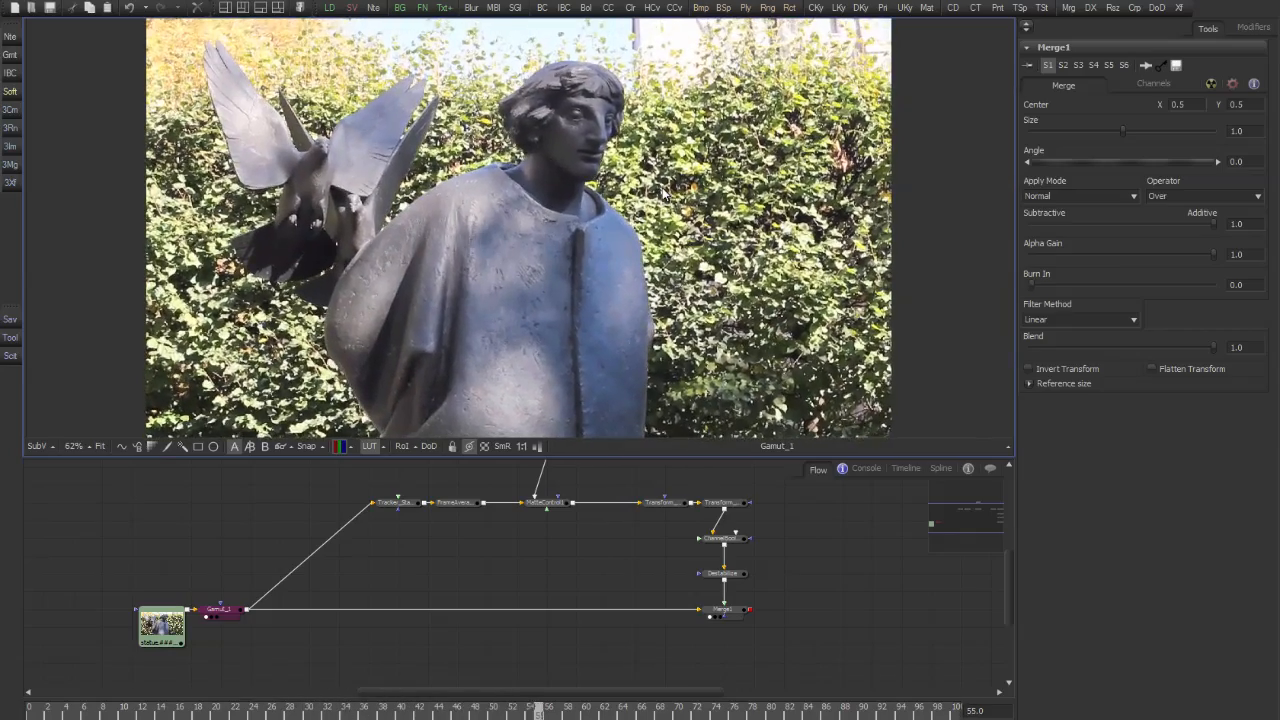
View the Merge1 output and play through the shot to examine the pixelated head
key(".")
left_click(722, 609)
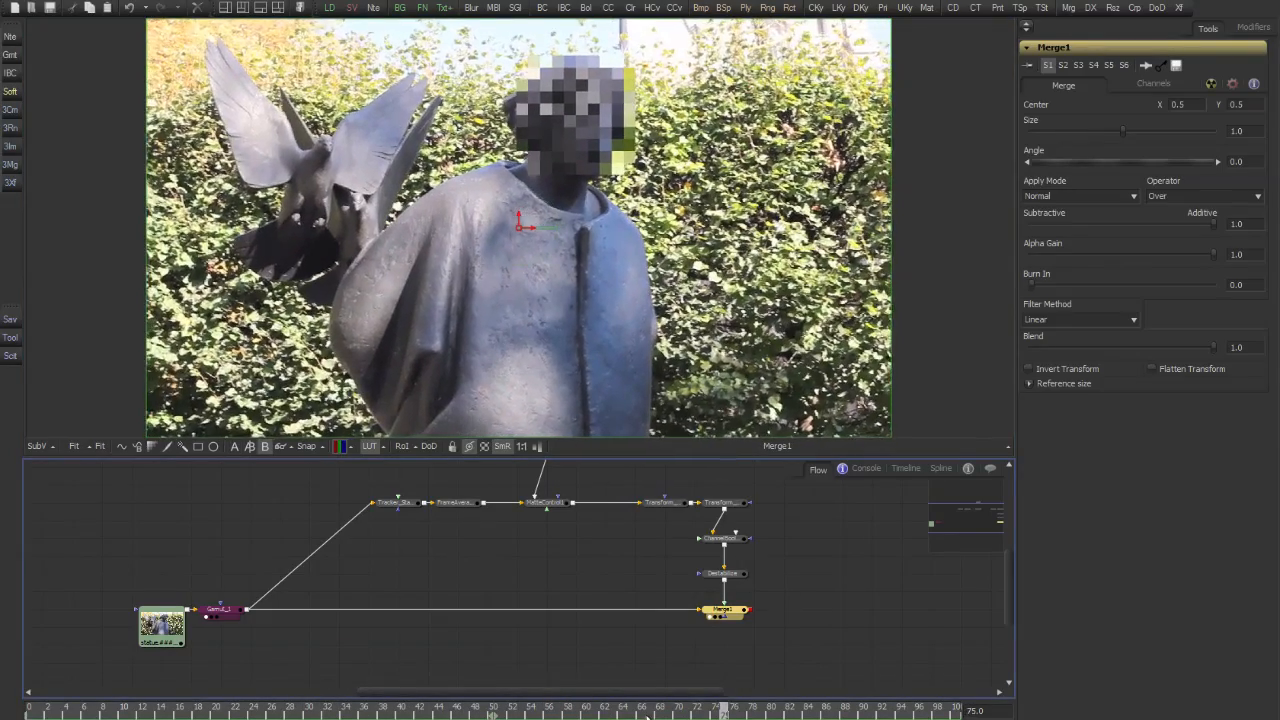
left_click_drag(602, 625, 609, 651)
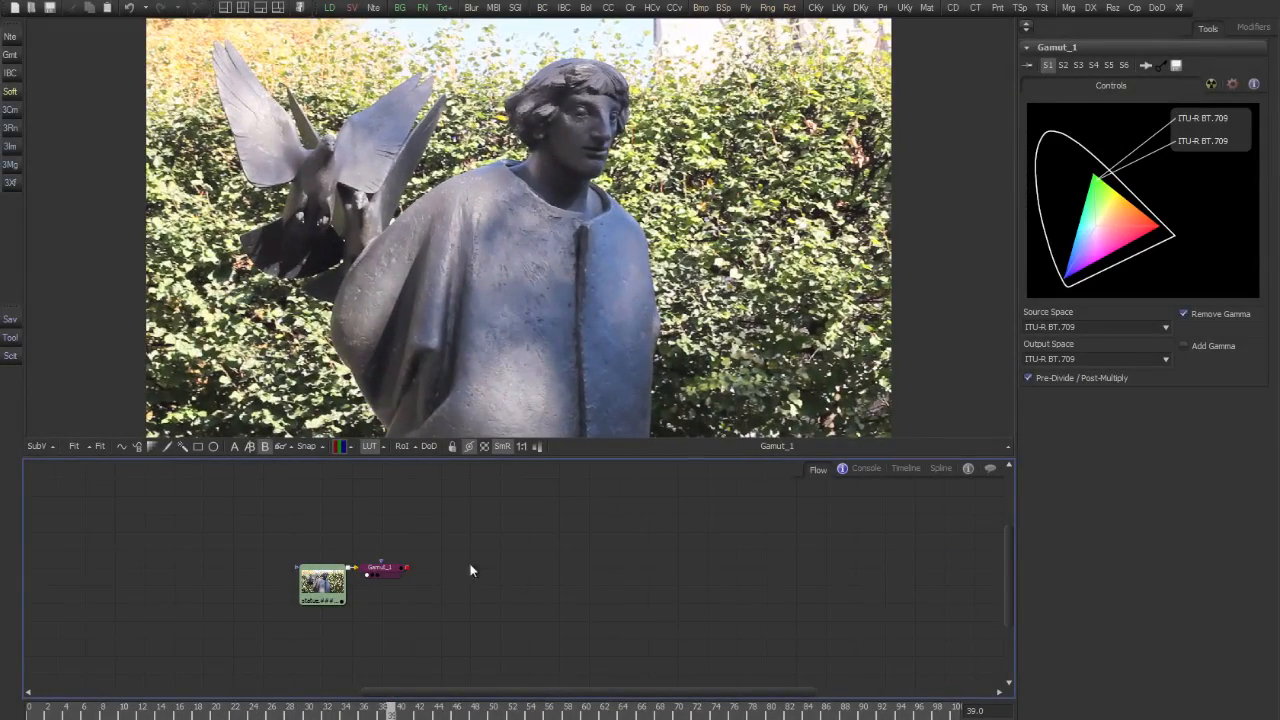
Add a Transform node after Gamut_1 and scale the image down to a size of 0.125
left_click(394, 575)
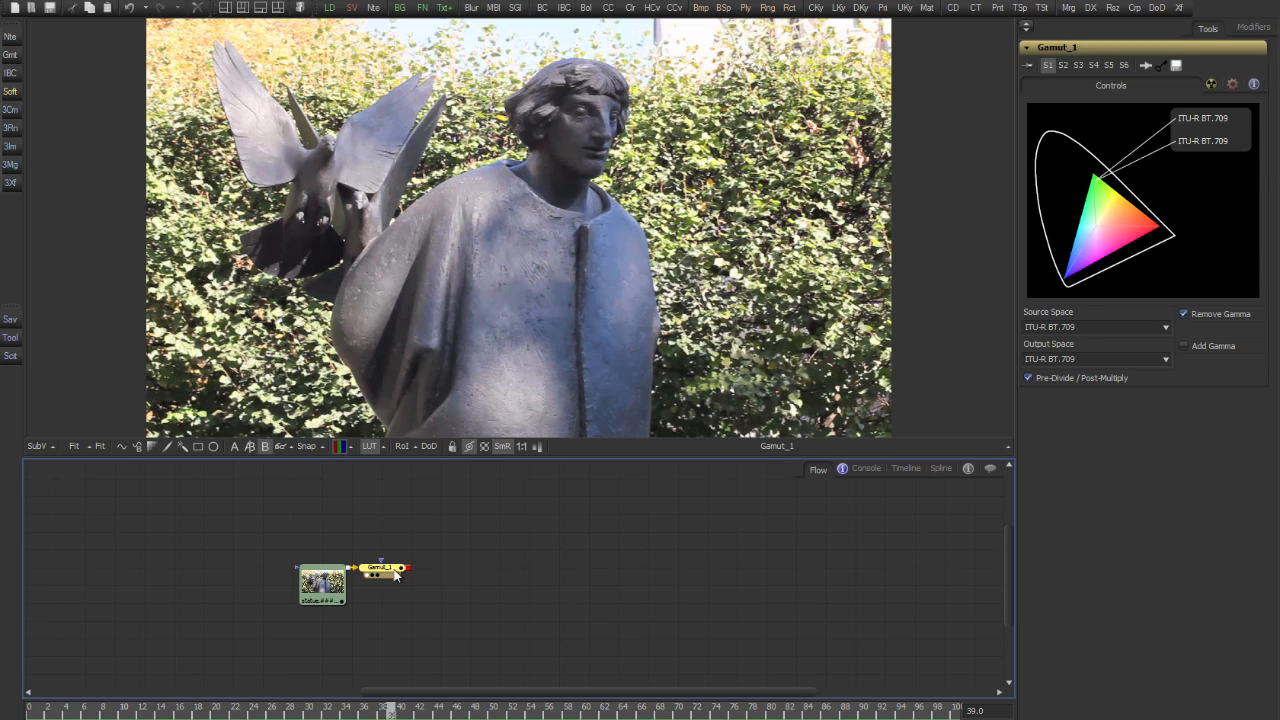
key("t")
left_click_drag(459, 575, 604, 578)
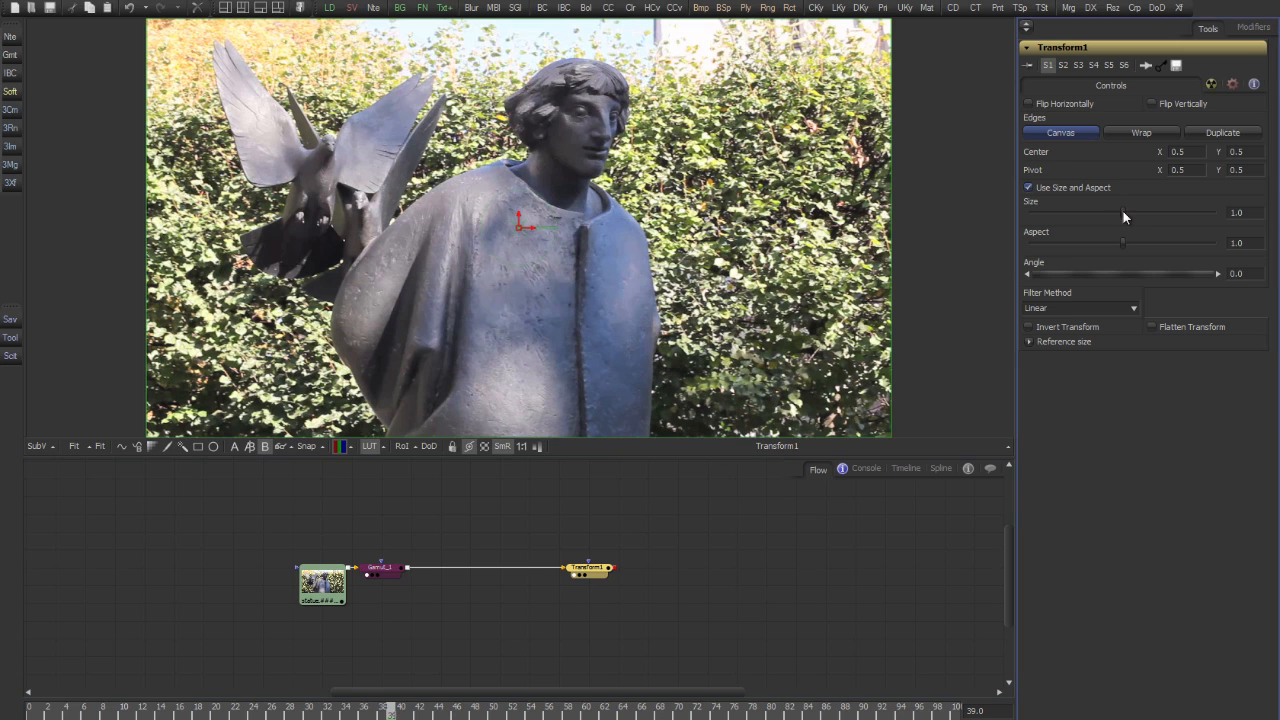
left_click_drag(1123, 211, 1043, 214)
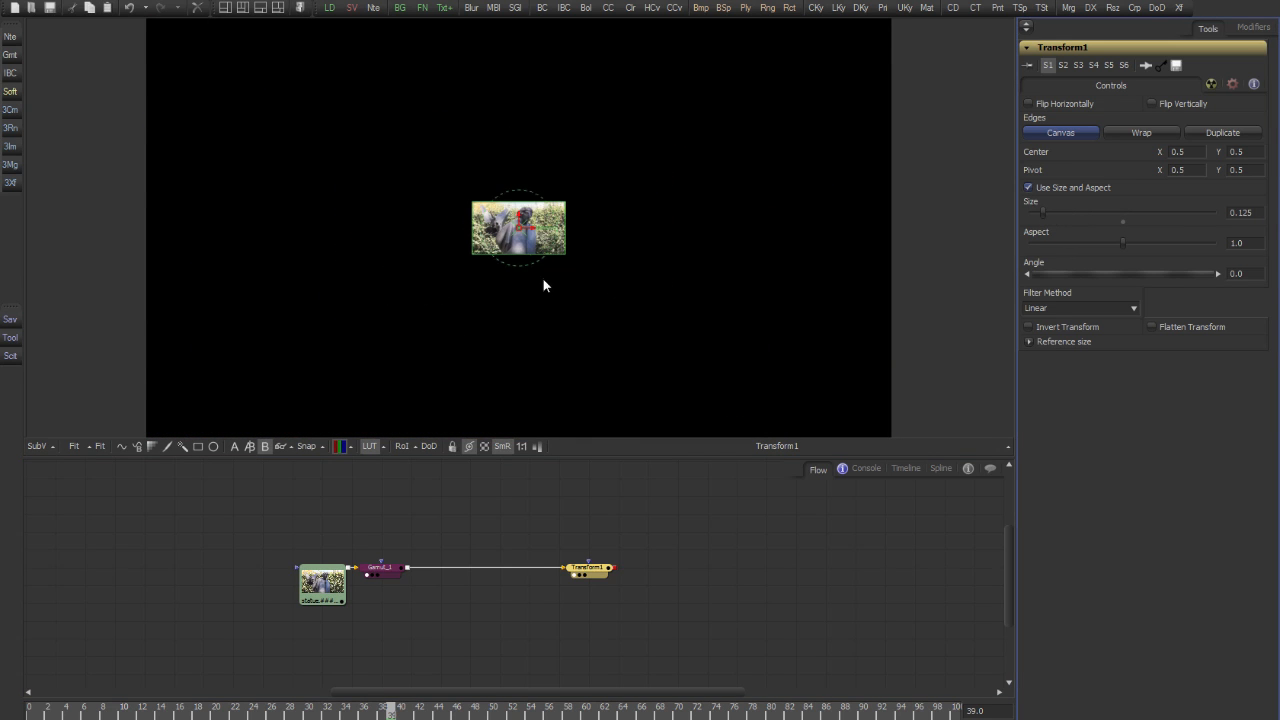
With the viewer's smooth resizing turned off, set Transform1 to Nearest Neighbor filtering and a size of 0.1
scroll(542, 277, "up", 5)
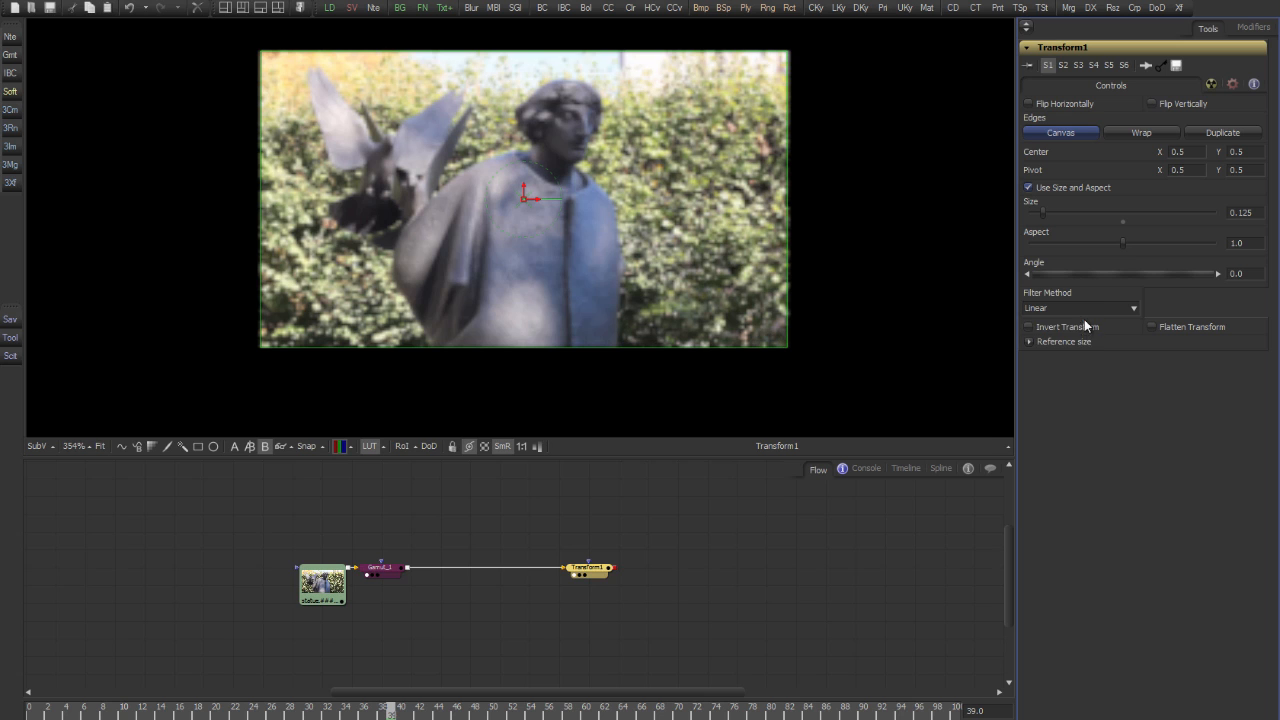
left_click(1084, 309)
left_click(1071, 323)
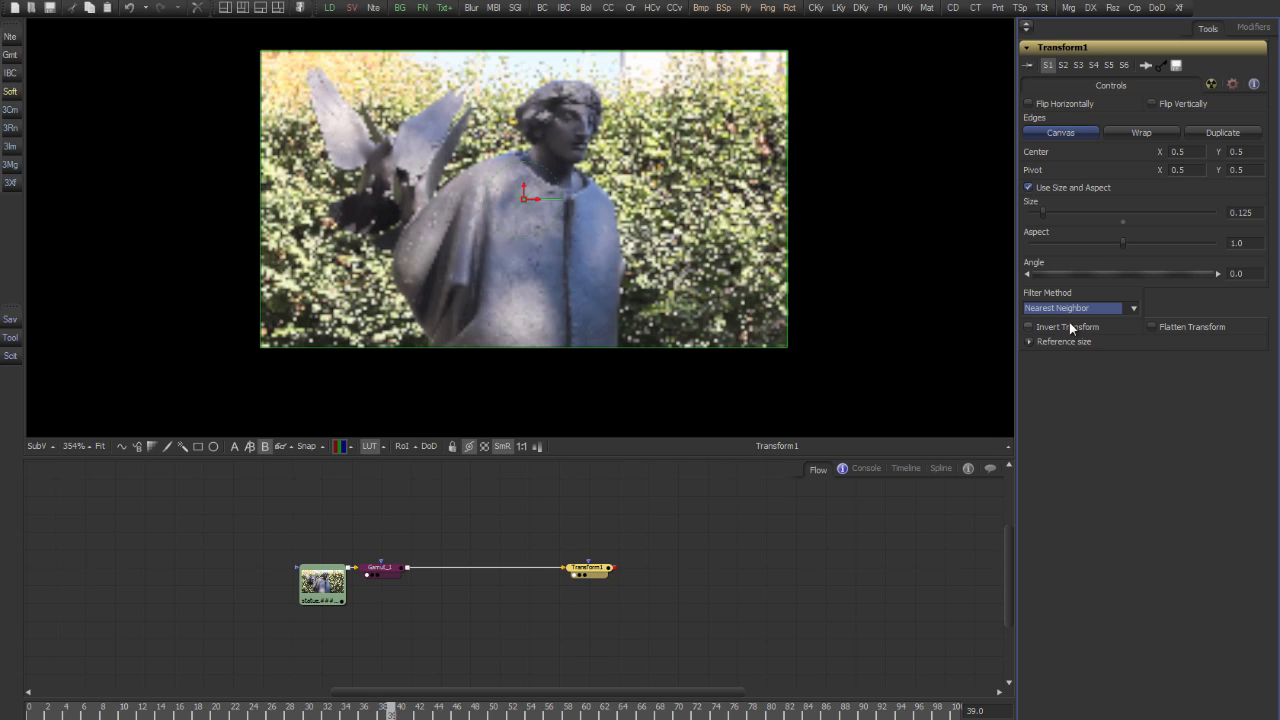
left_click(500, 446)
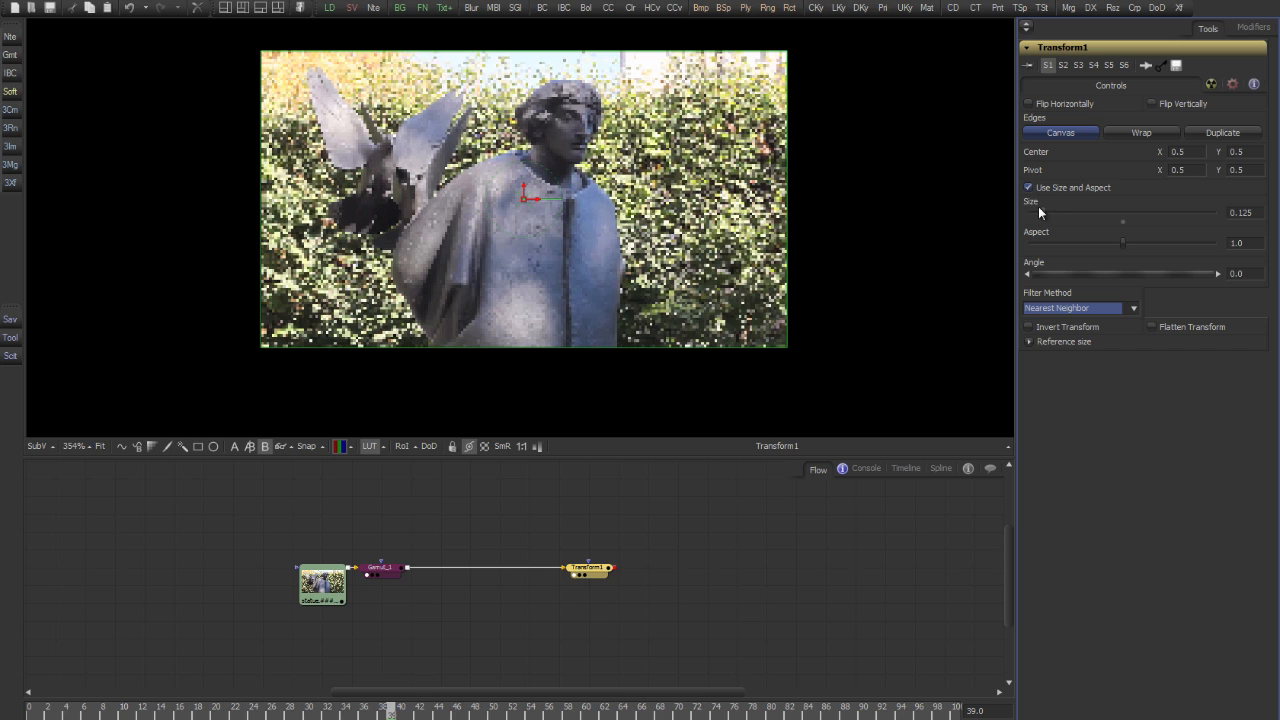
left_click_drag(1044, 211, 1042, 211)
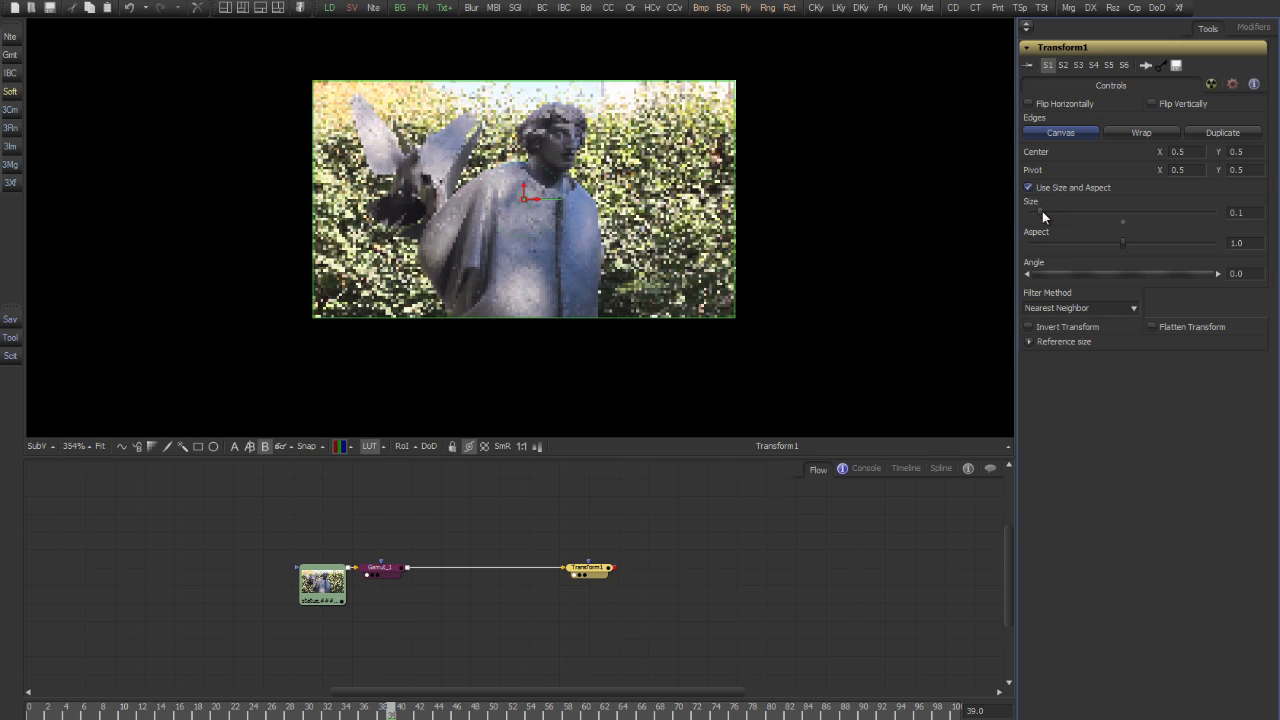
scroll(497, 177, "up", 2)
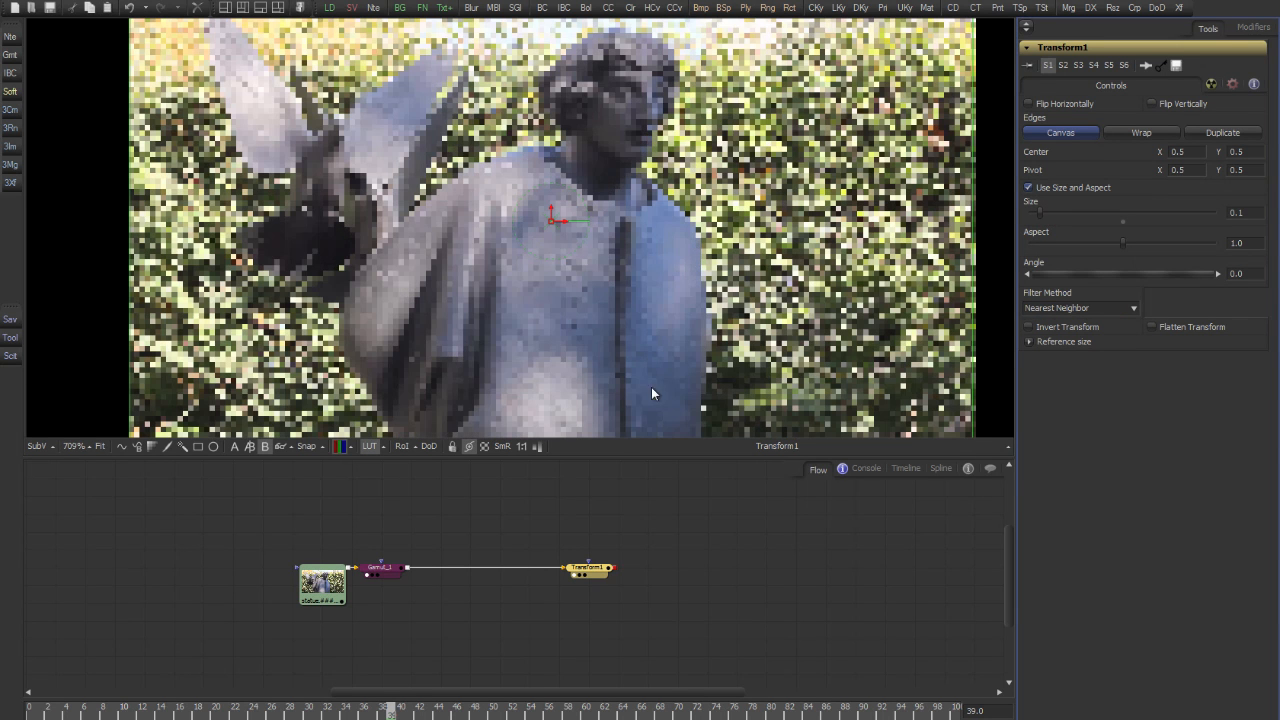
Add a second Transform node after Transform1, view it, and set its filter method to Nearest Neighbor
left_click(590, 570)
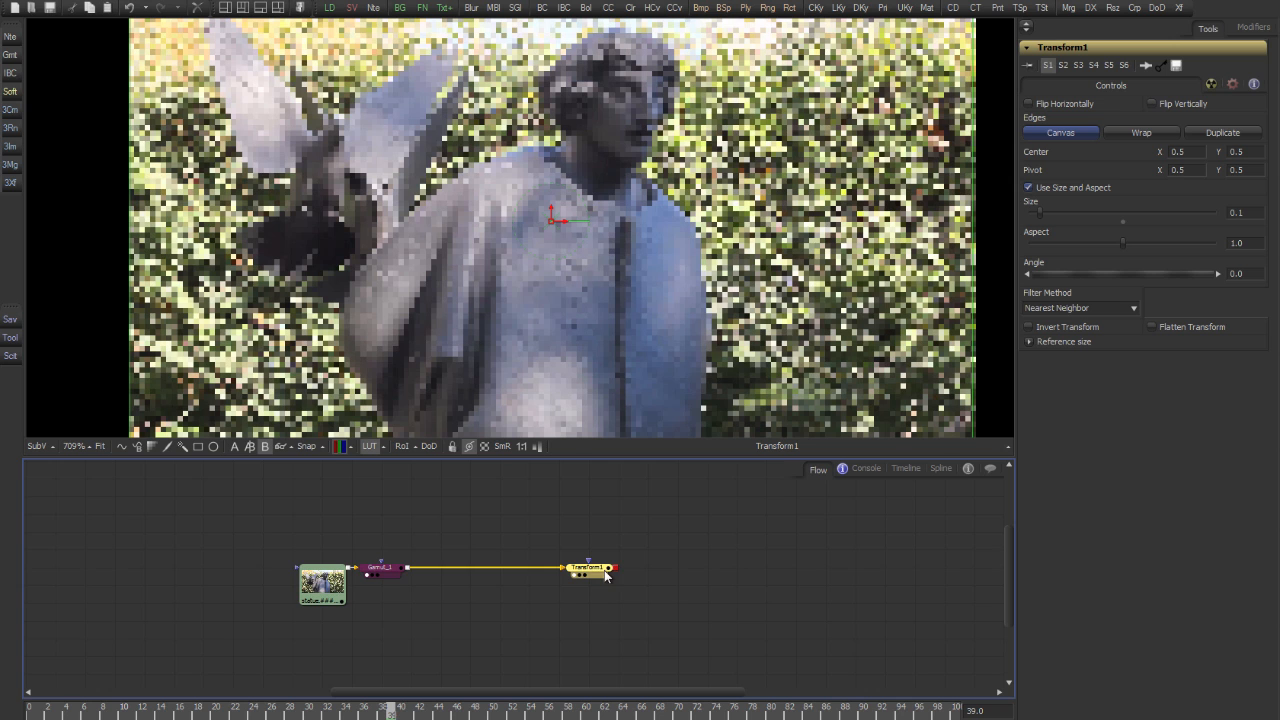
key("t")
key("1")
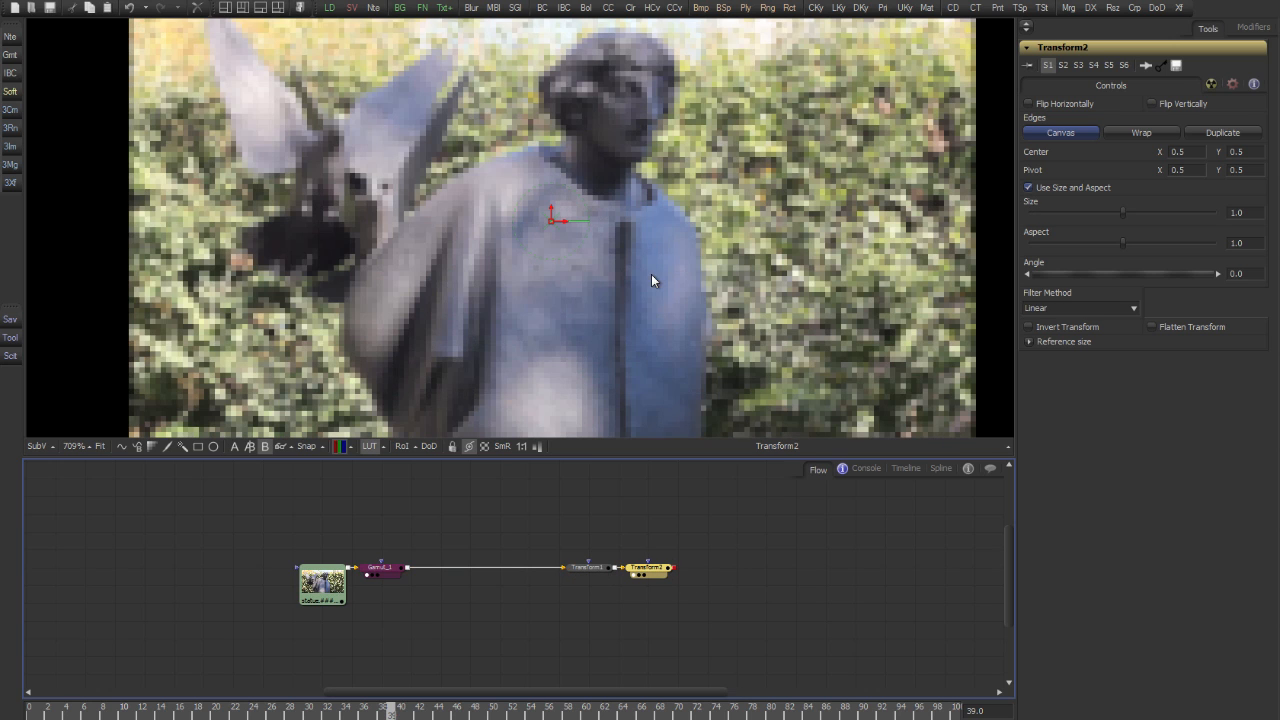
scroll(648, 240, "down", 2)
scroll(648, 240, "up", 2)
left_click(1060, 308)
left_click(1053, 321)
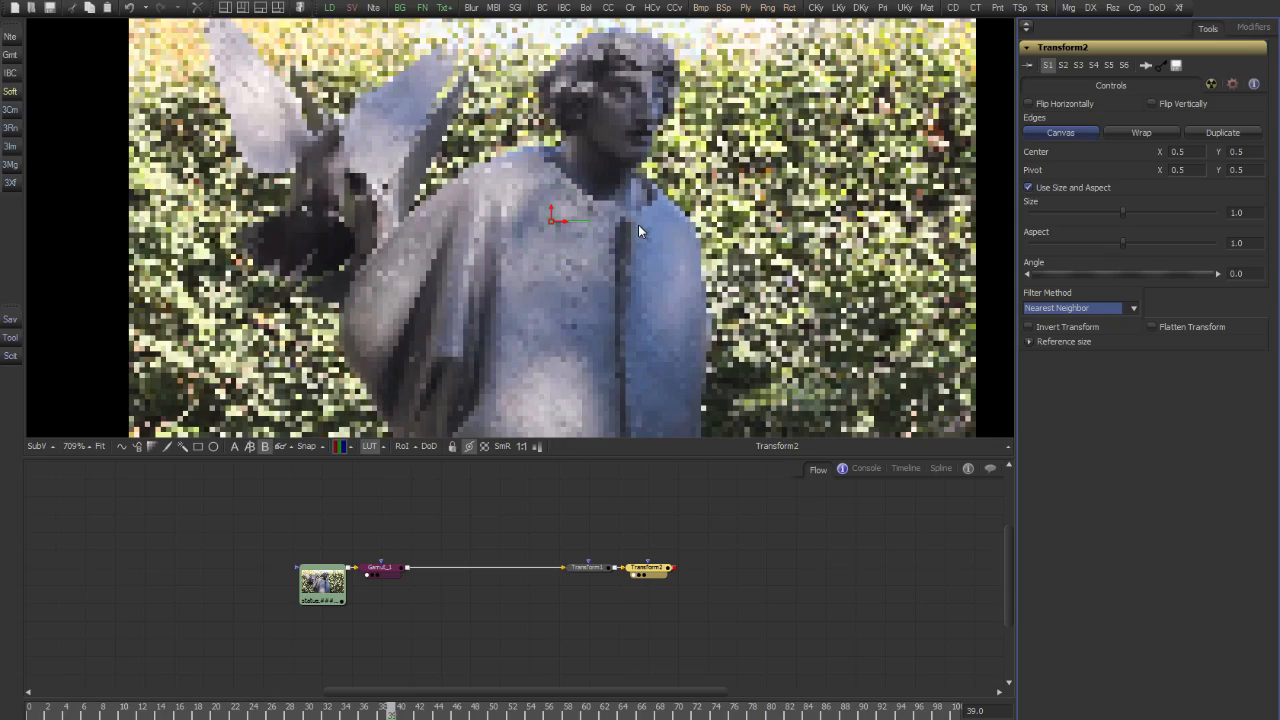
Scale the image back up by setting Transform2's size to 5.0
scroll(638, 224, "down", 3)
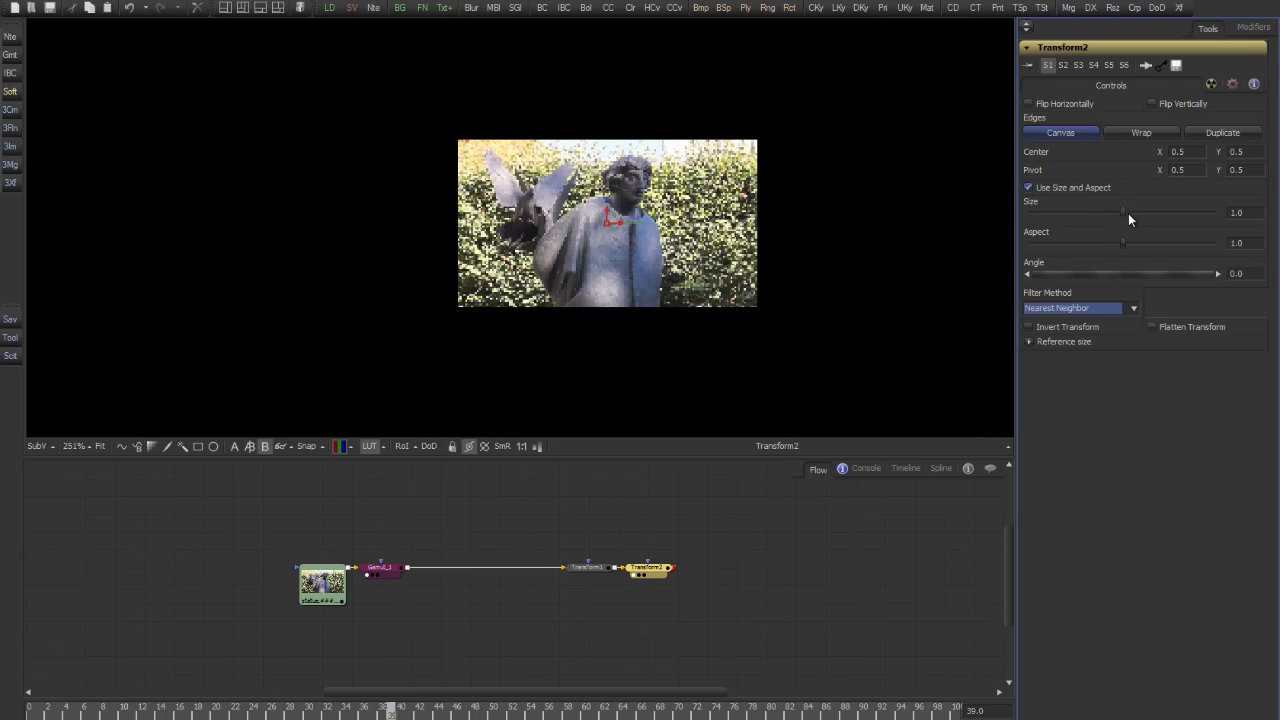
left_click_drag(1127, 213, 1210, 213)
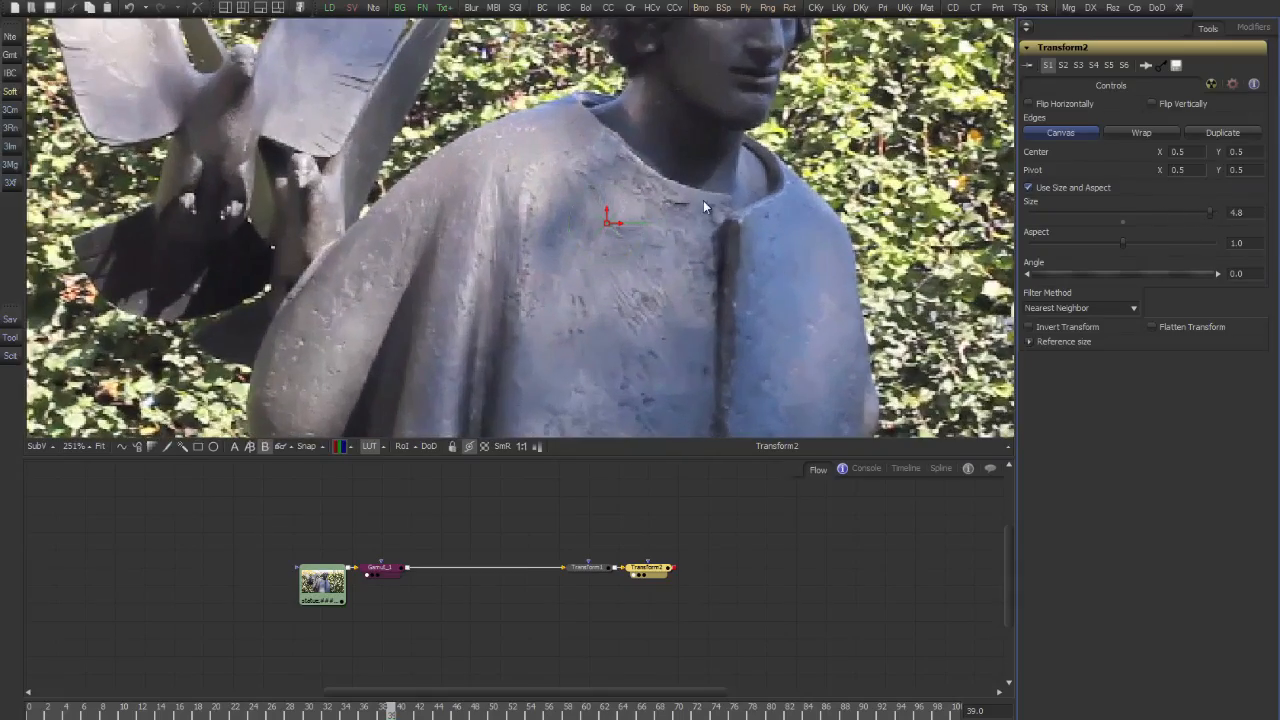
scroll(657, 197, "down", 6)
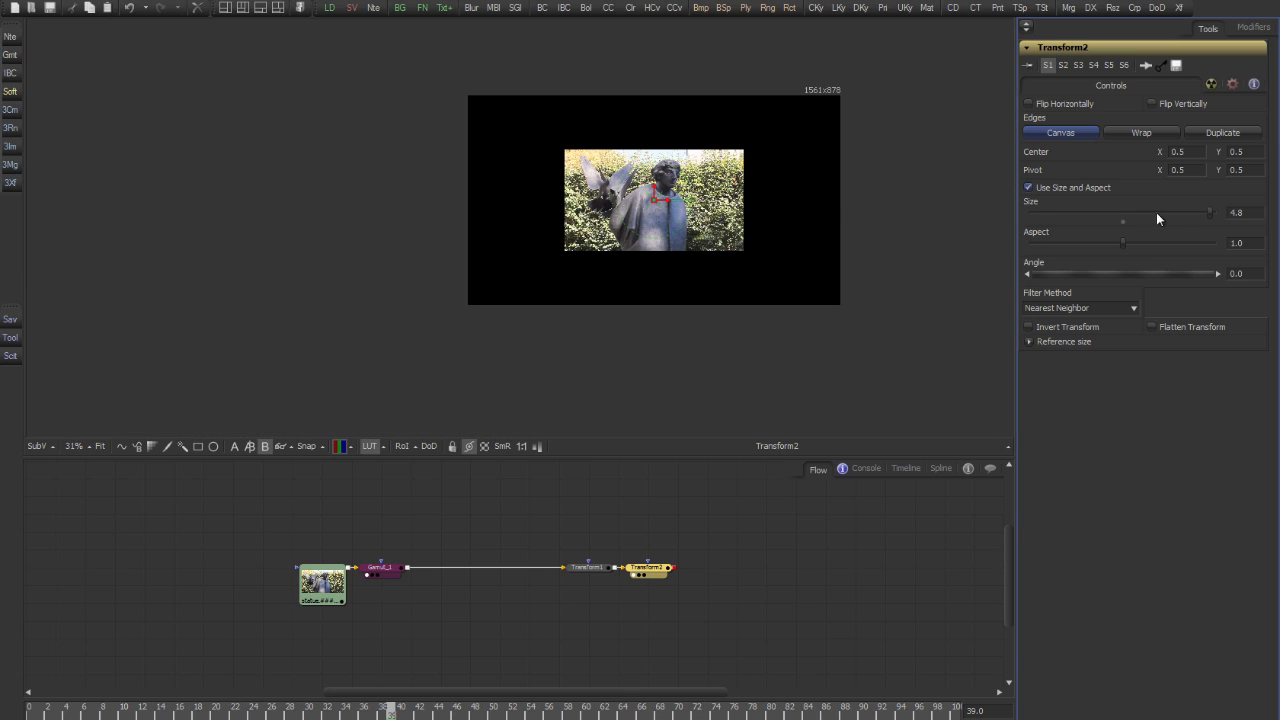
left_click_drag(1208, 213, 1215, 213)
scroll(705, 192, "up", 4)
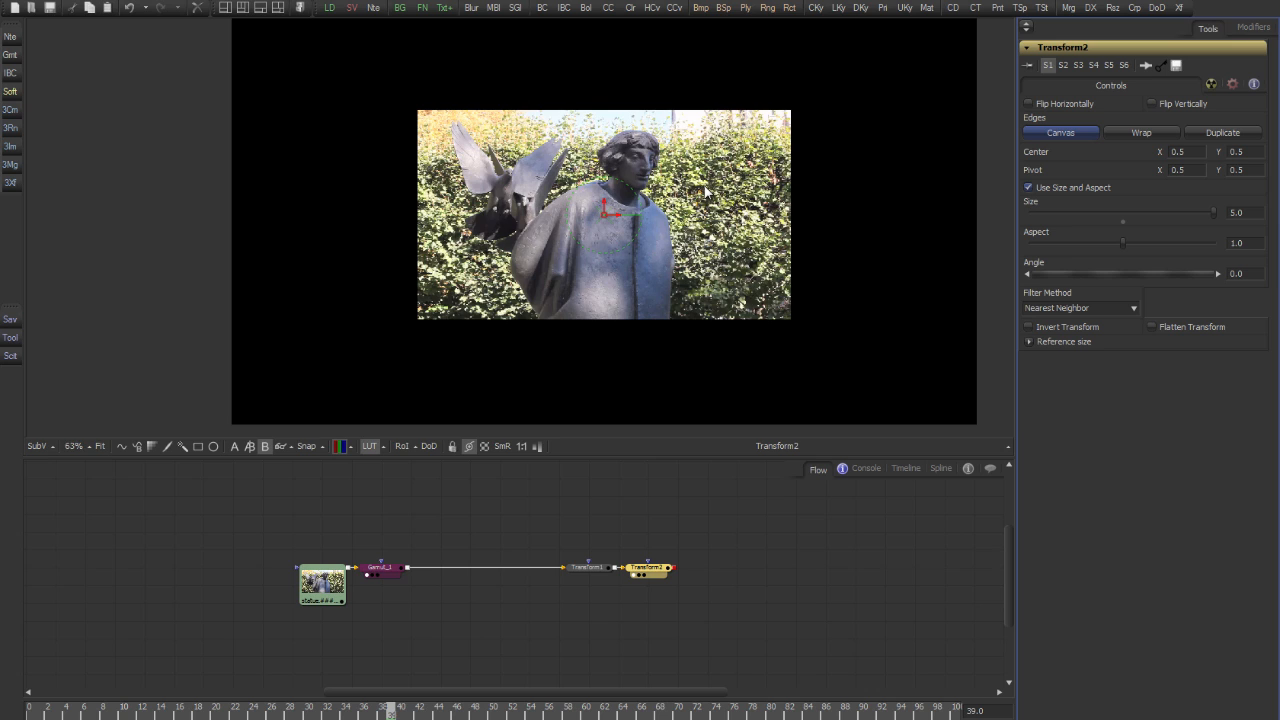
Enable Flatten Transform on Transform1 and drive Transform2's size with the expression 1 / Transform1.Size
left_click(598, 567)
left_click(1169, 326)
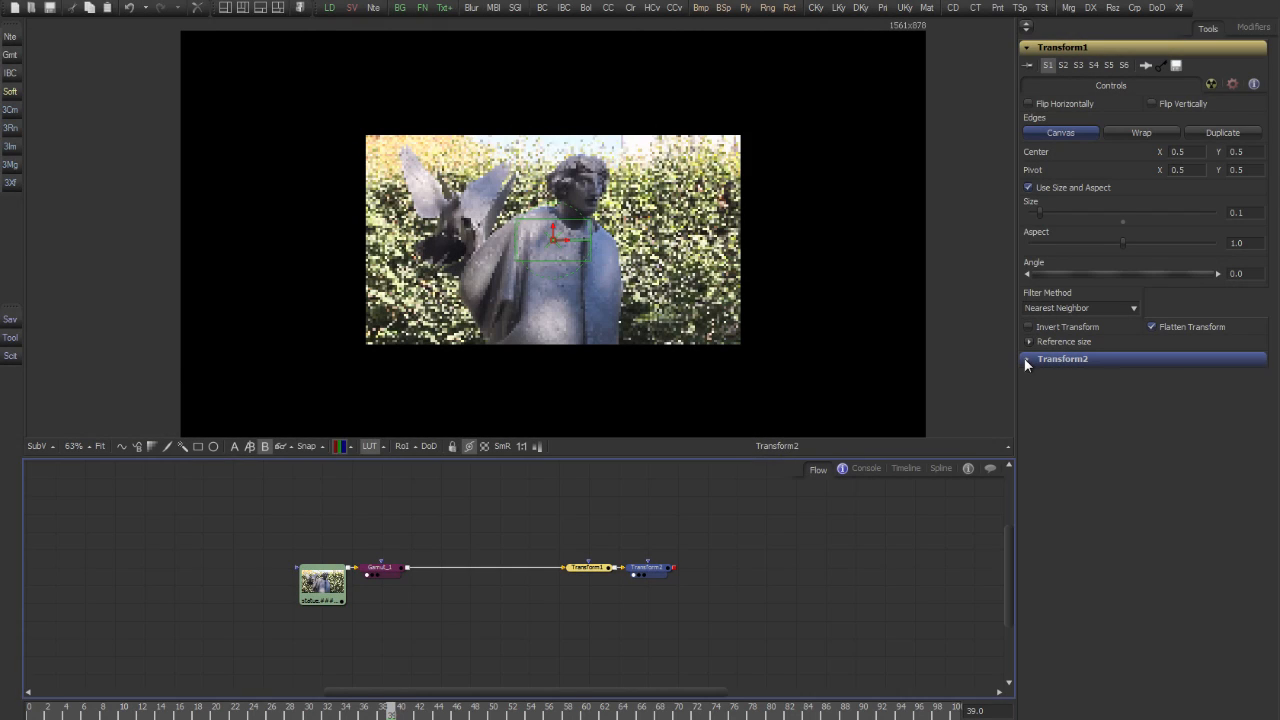
left_click(1026, 360)
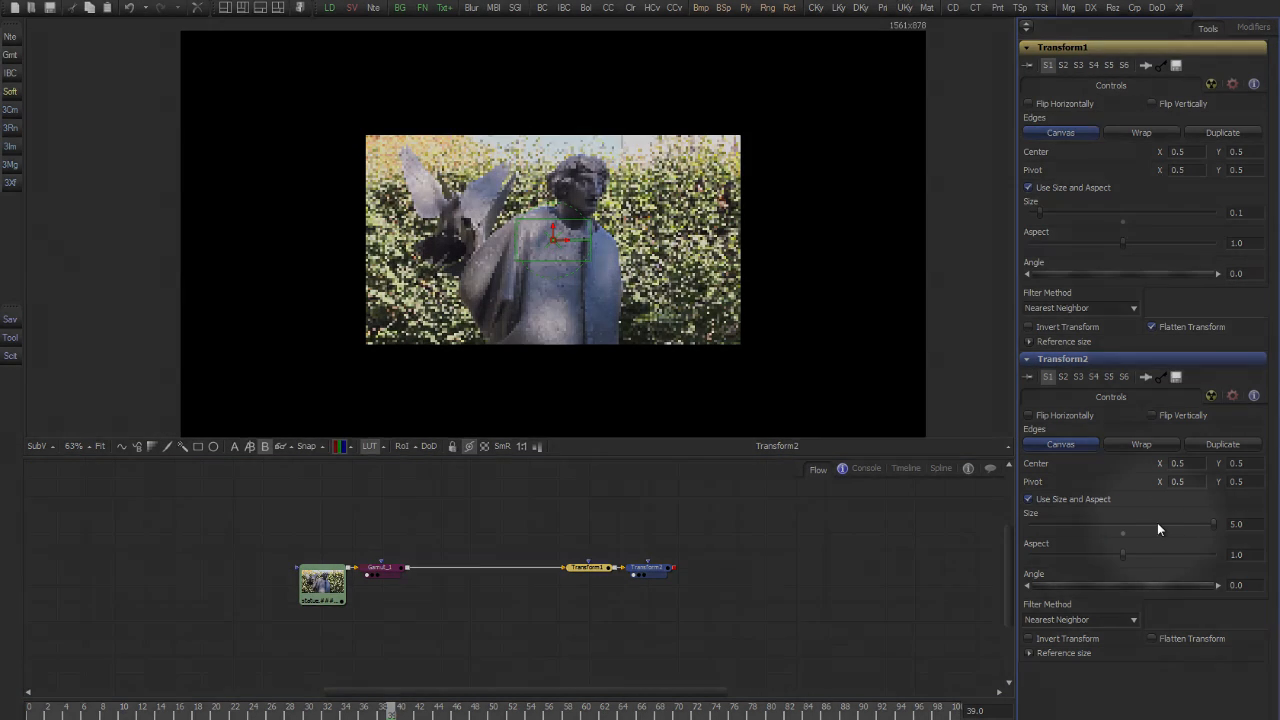
right_click(1157, 522)
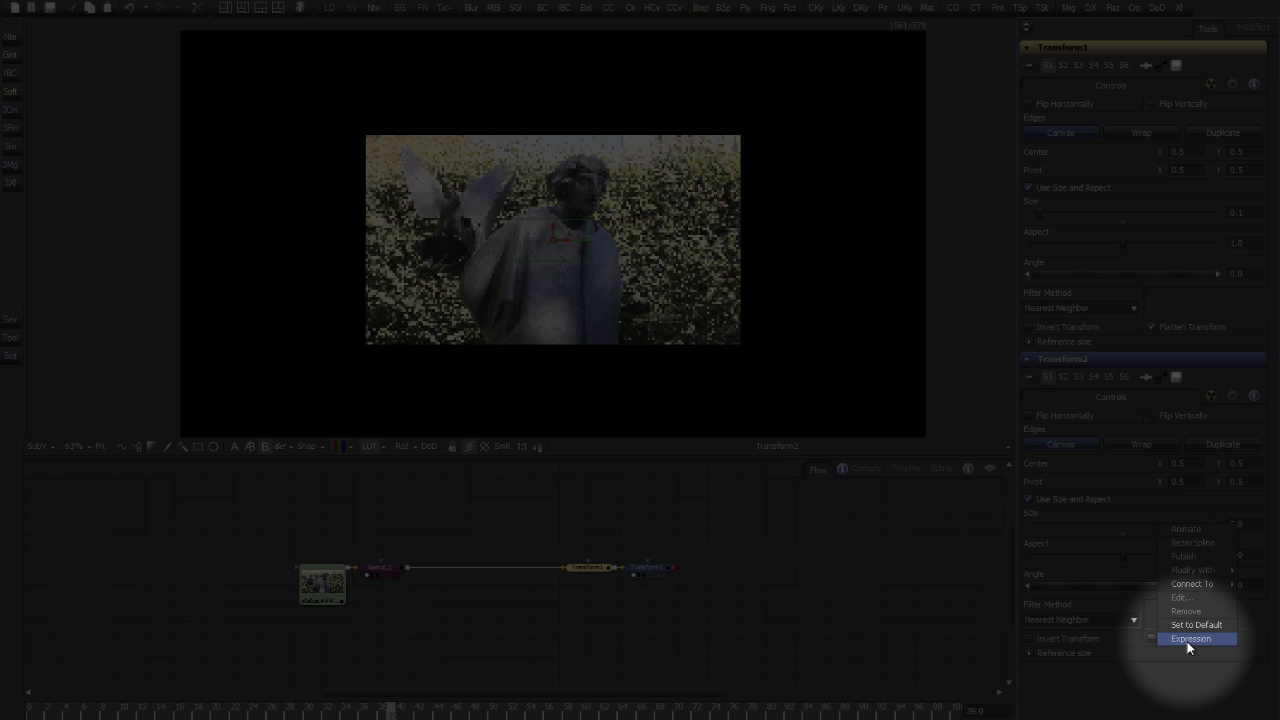
left_click(1187, 639)
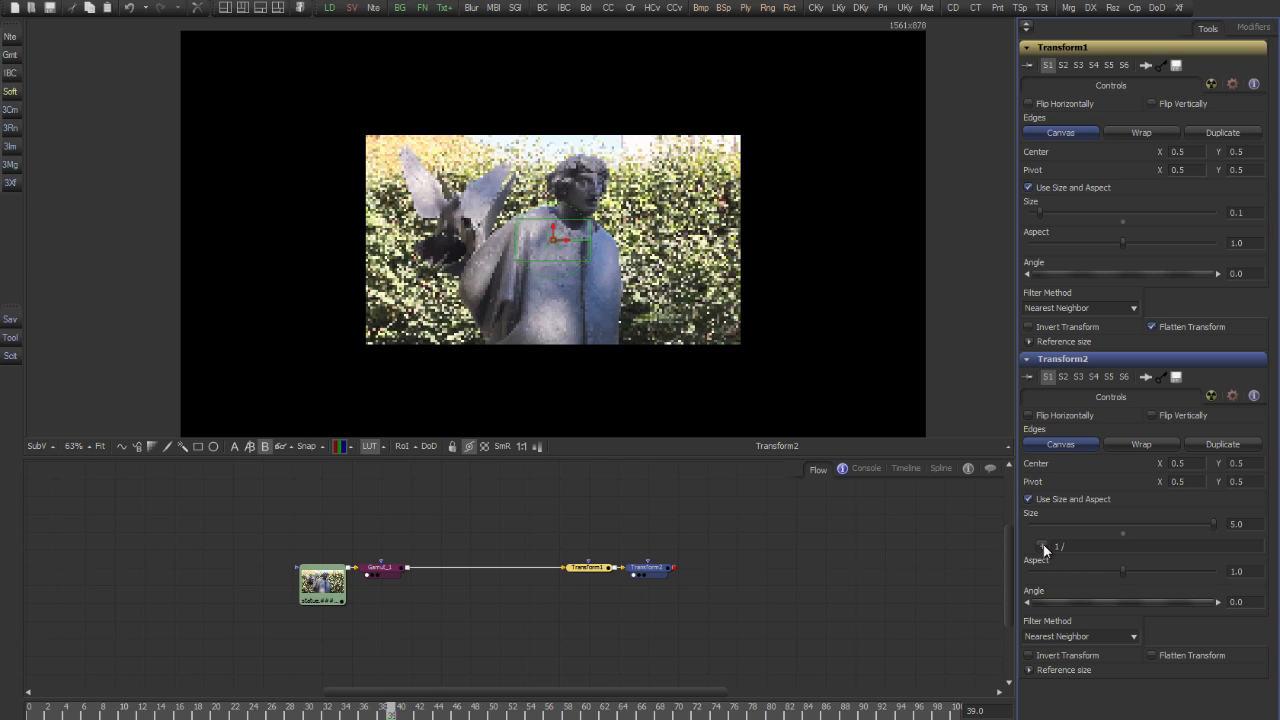
left_click_drag(1043, 546, 1092, 217)
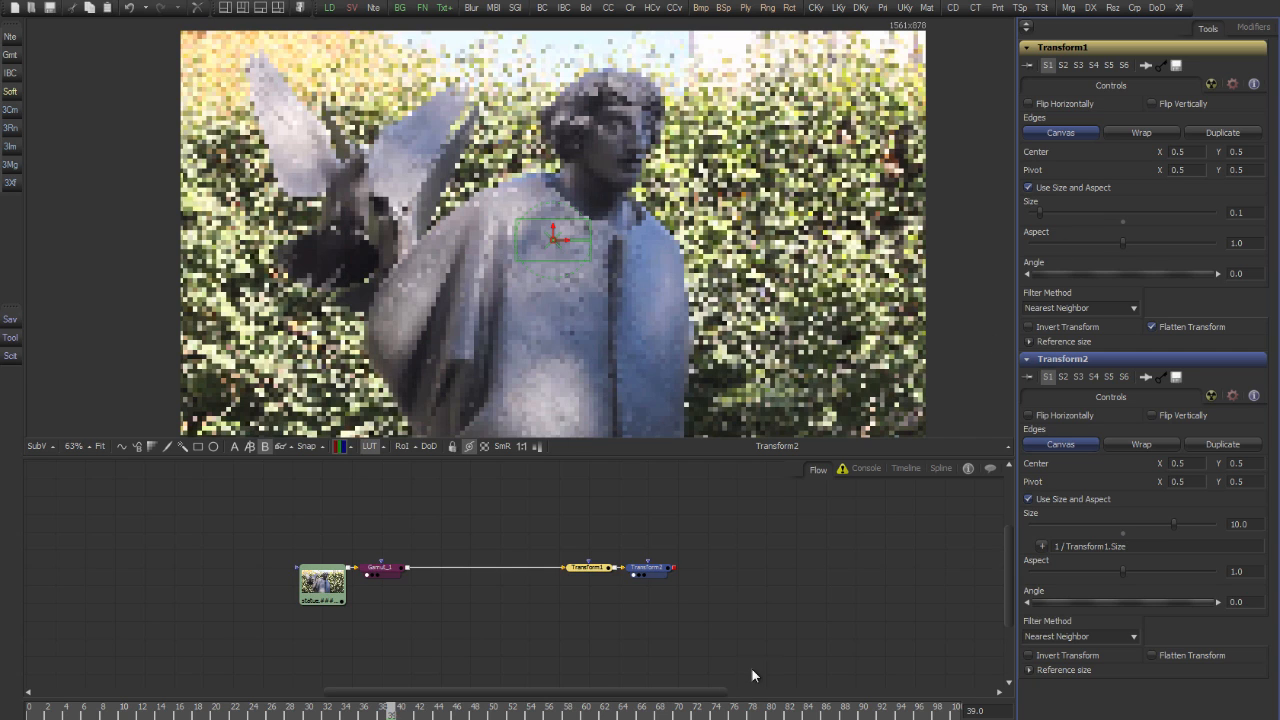
Make the pixel blocks coarser by setting Transform1's size to 0.075
left_click(750, 586)
left_click(603, 568)
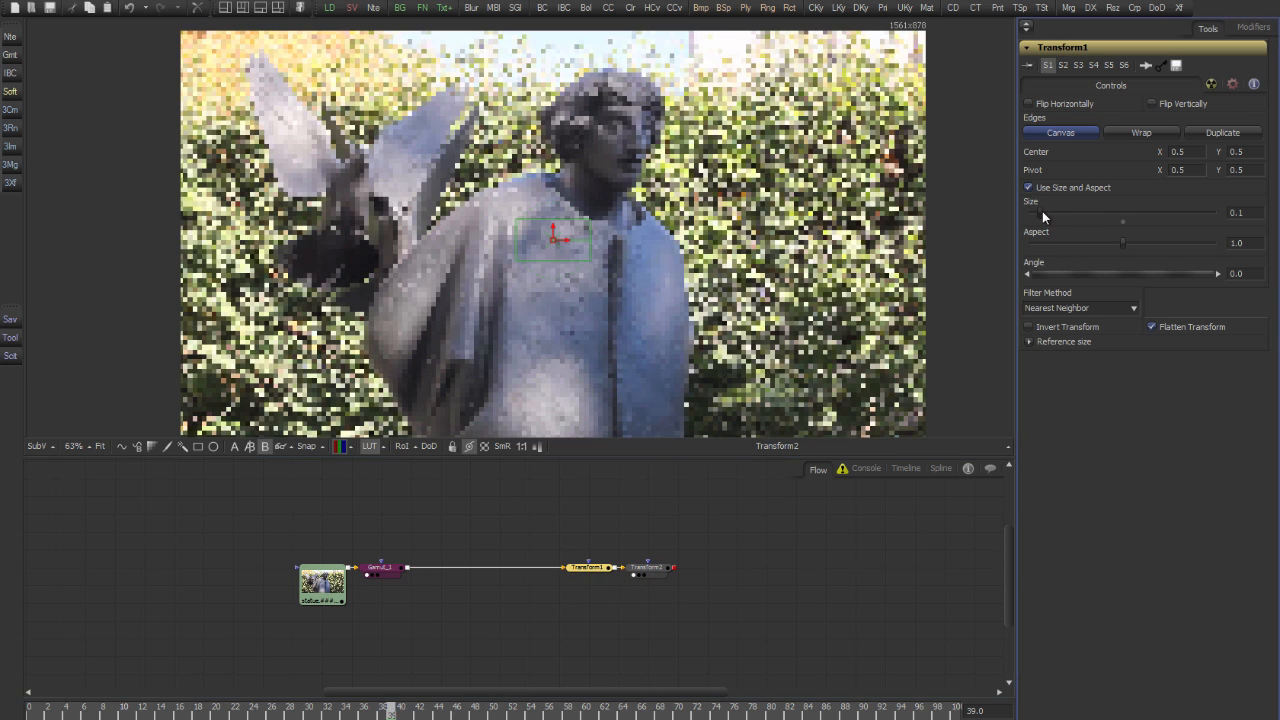
mouse_move(1042, 211)
left_mouse_down()
mouse_move(1061, 208)
mouse_move(1040, 212)
left_mouse_up()
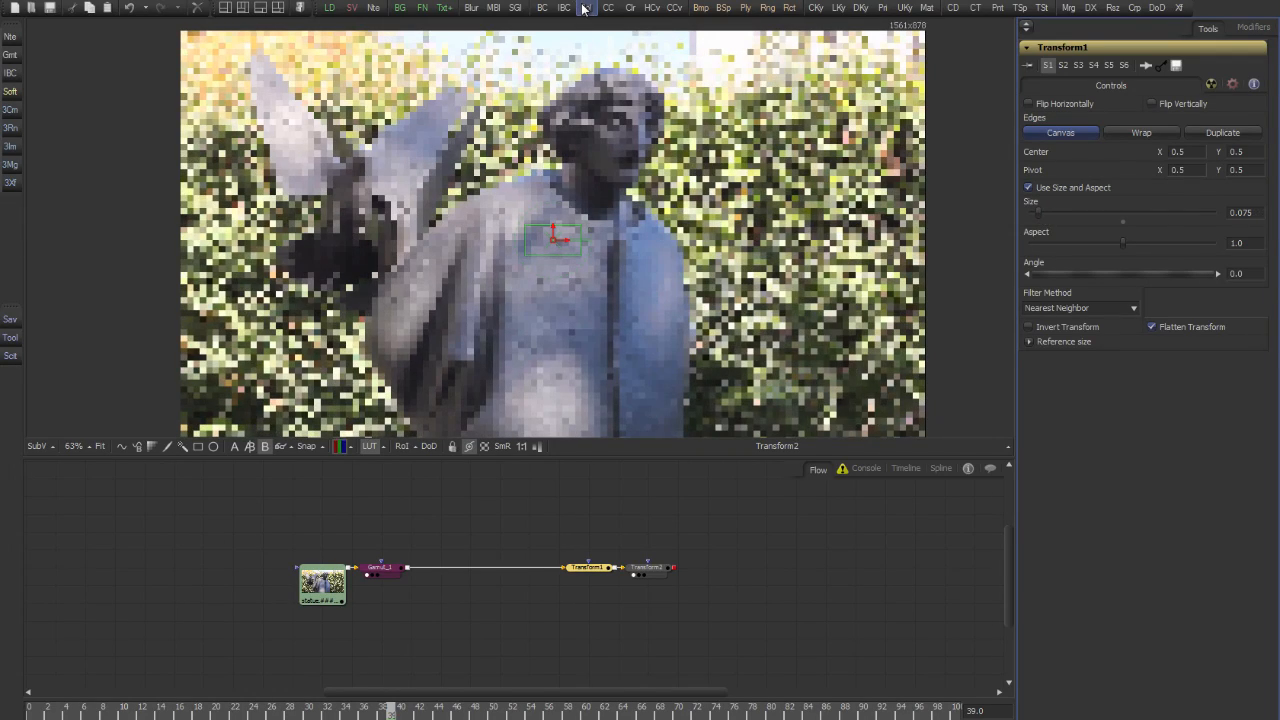
Add and view a ChannelBooleans node with Gamut_1 as background and Transform2 as foreground
left_click_drag(585, 8, 649, 637)
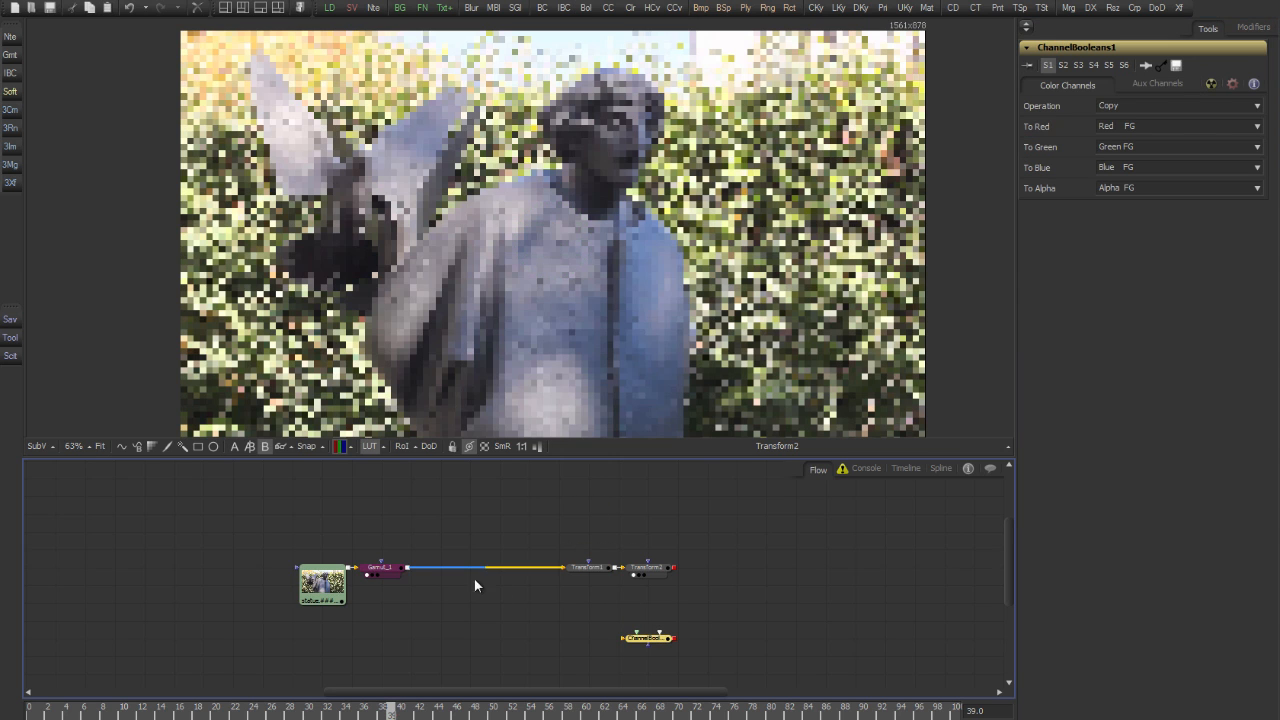
left_click_drag(413, 576, 648, 640)
key("1")
left_click_drag(678, 573, 660, 632)
left_click(647, 660)
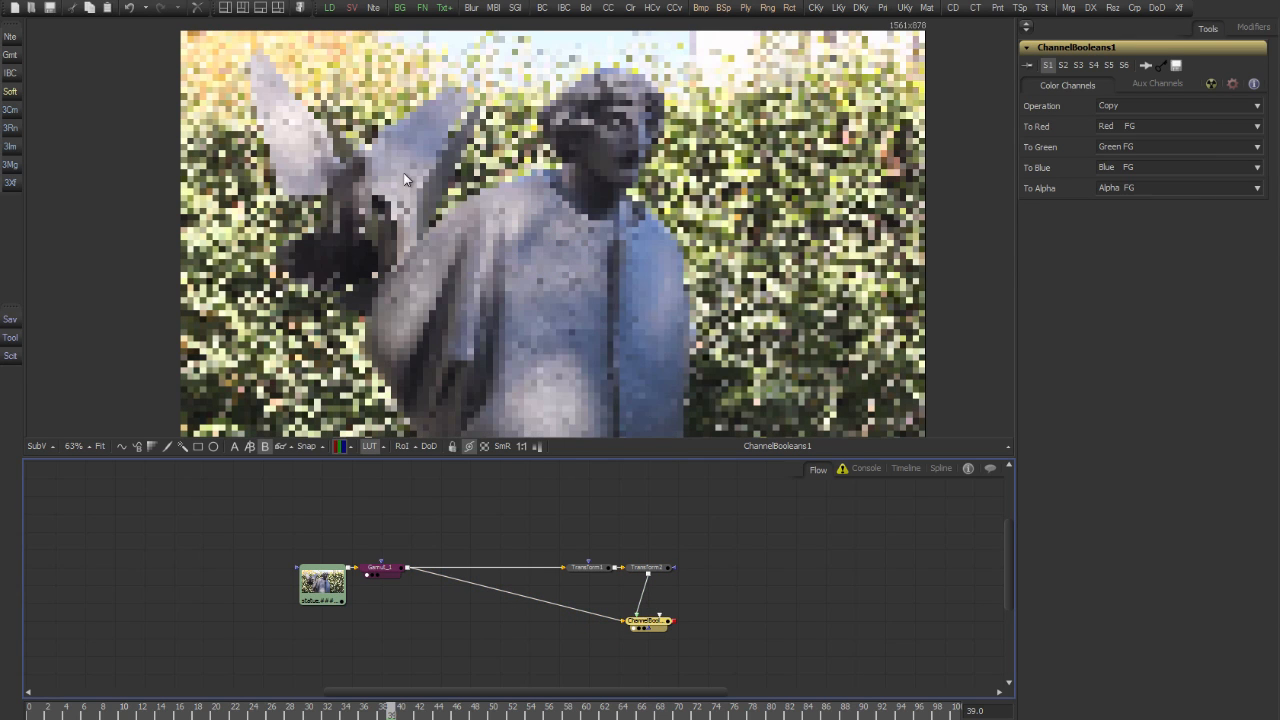
Mask ChannelBooleans with an ellipse about 0.173 wide and high over the statue's head, with a soft edge of about 0.011
left_click(214, 447)
left_click_drag(698, 341, 664, 186)
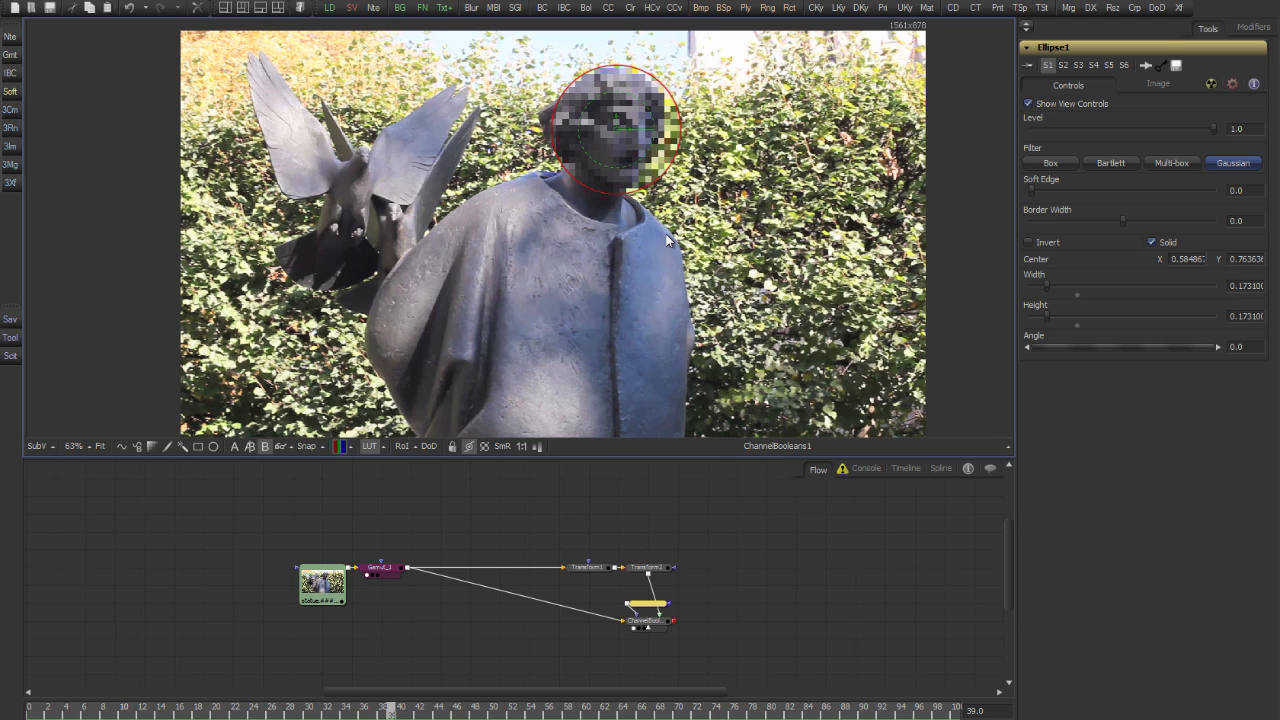
scroll(647, 117, "up", 5)
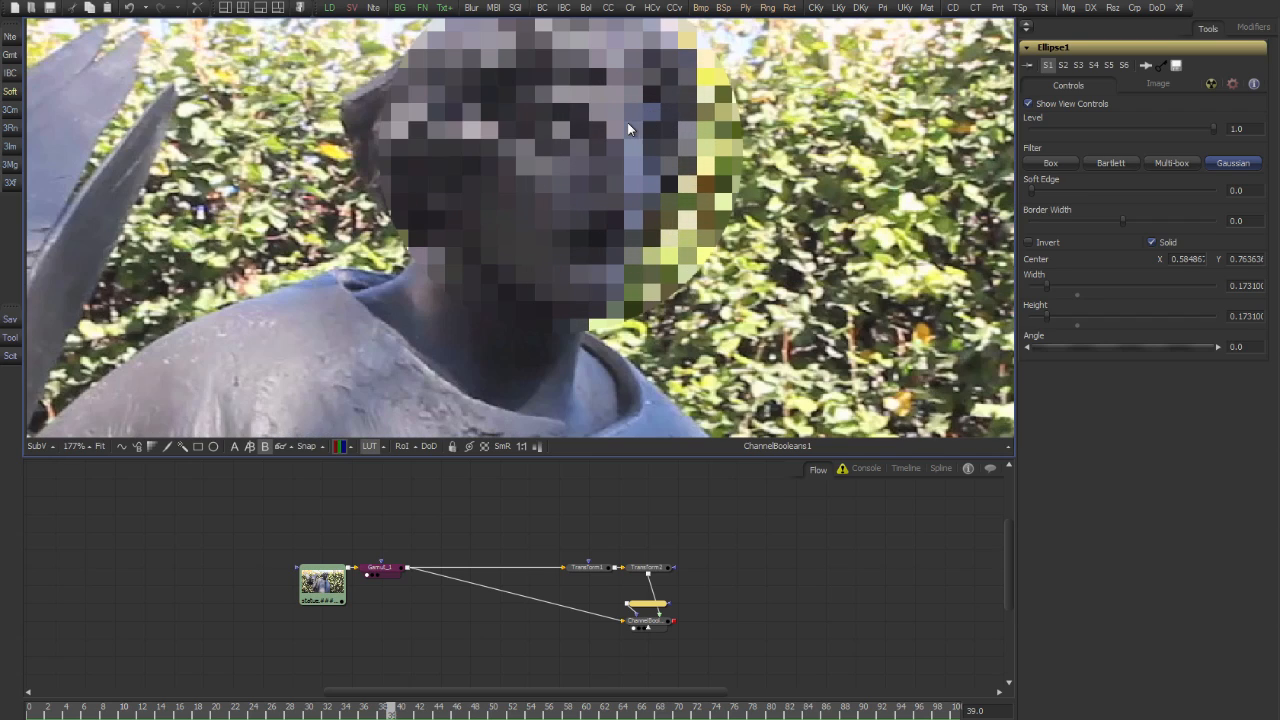
left_click_drag(628, 128, 672, 180)
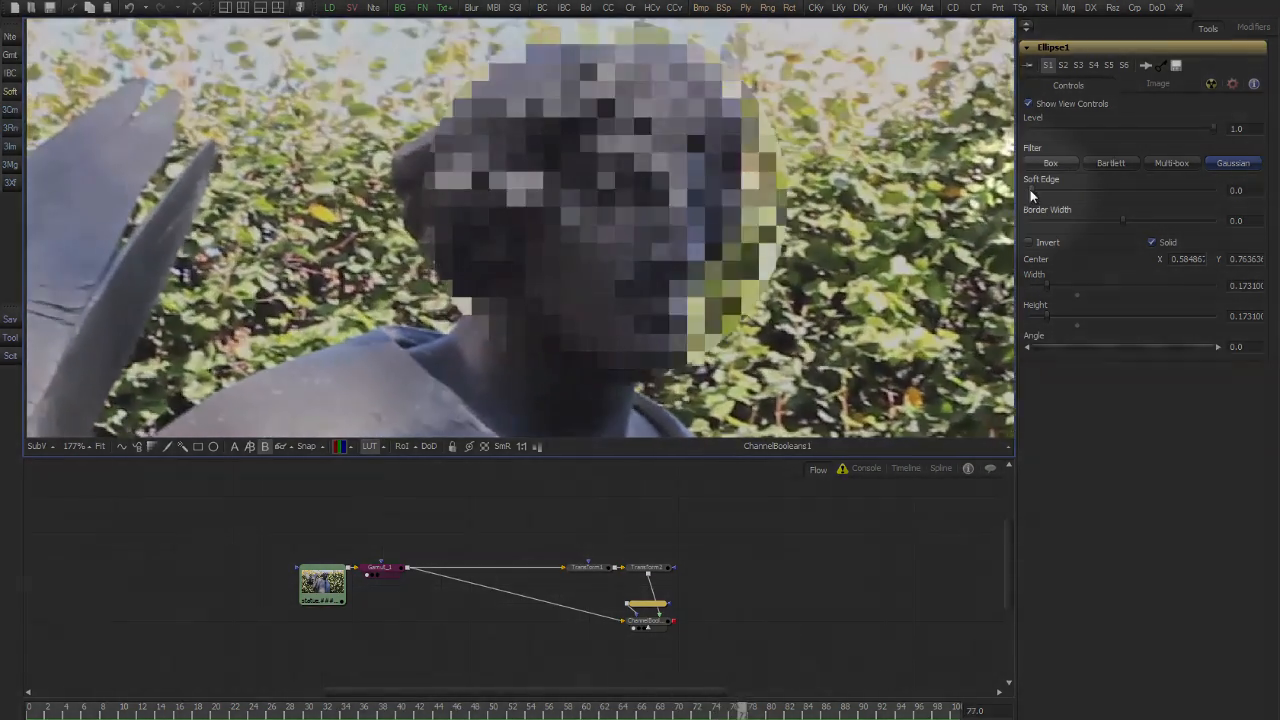
left_click_drag(1031, 191, 1041, 194)
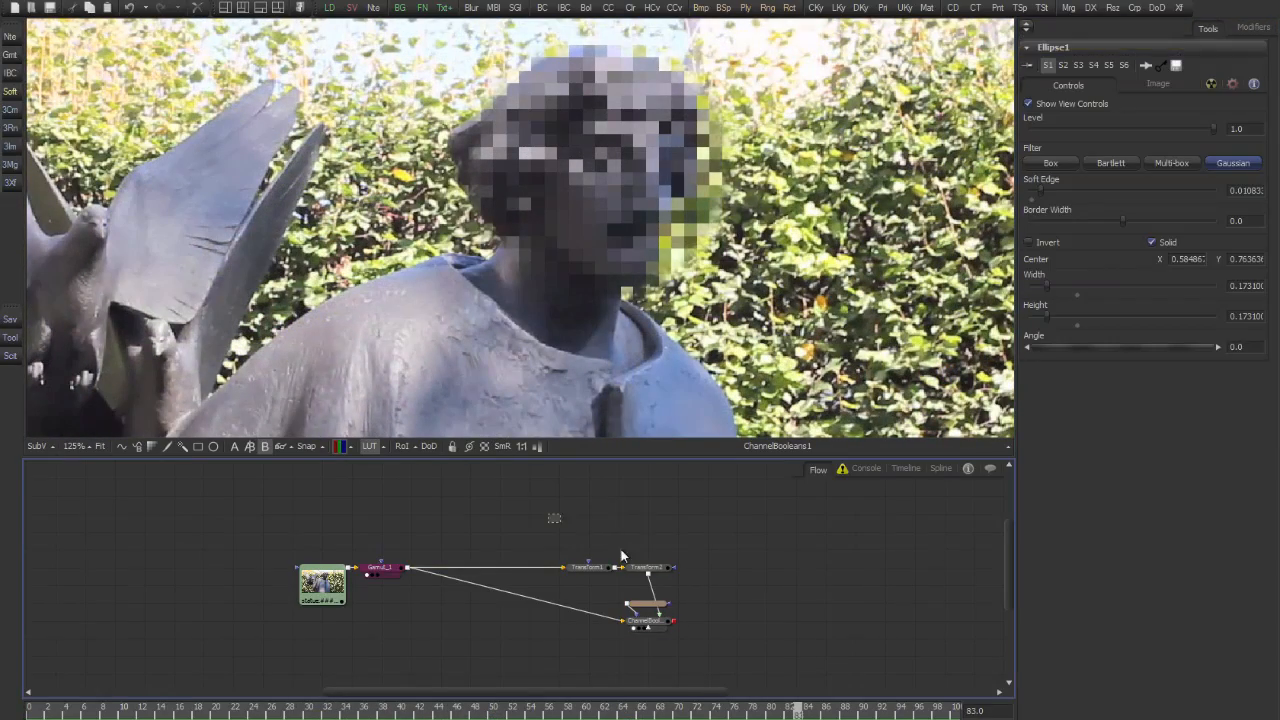
Move both Transform nodes farther from the source in the flow and disconnect Gamut_1 from ChannelBooleans
left_click_drag(549, 514, 670, 584)
left_click_drag(660, 569, 785, 559)
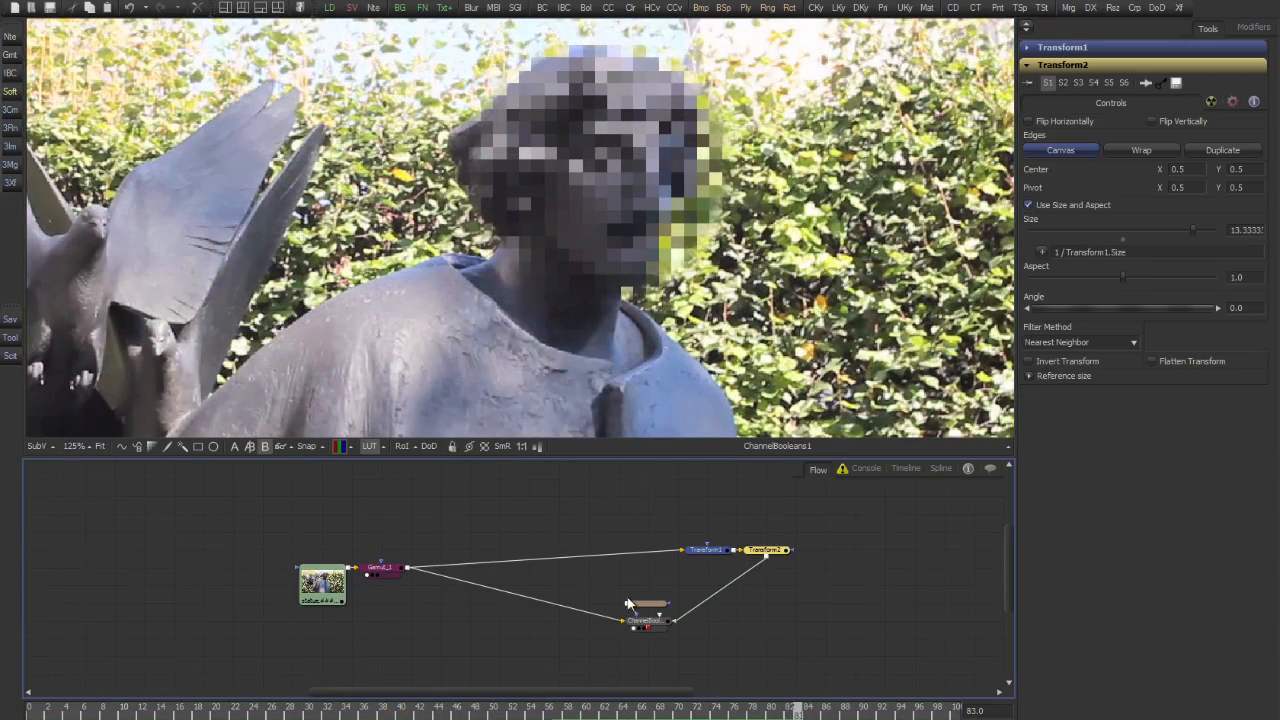
left_click_drag(617, 621, 545, 623)
left_click_drag(541, 624, 614, 598)
Add a MatteControl node below the main branch and connect Gamut_1 to its background input
left_click(470, 547)
key("1")
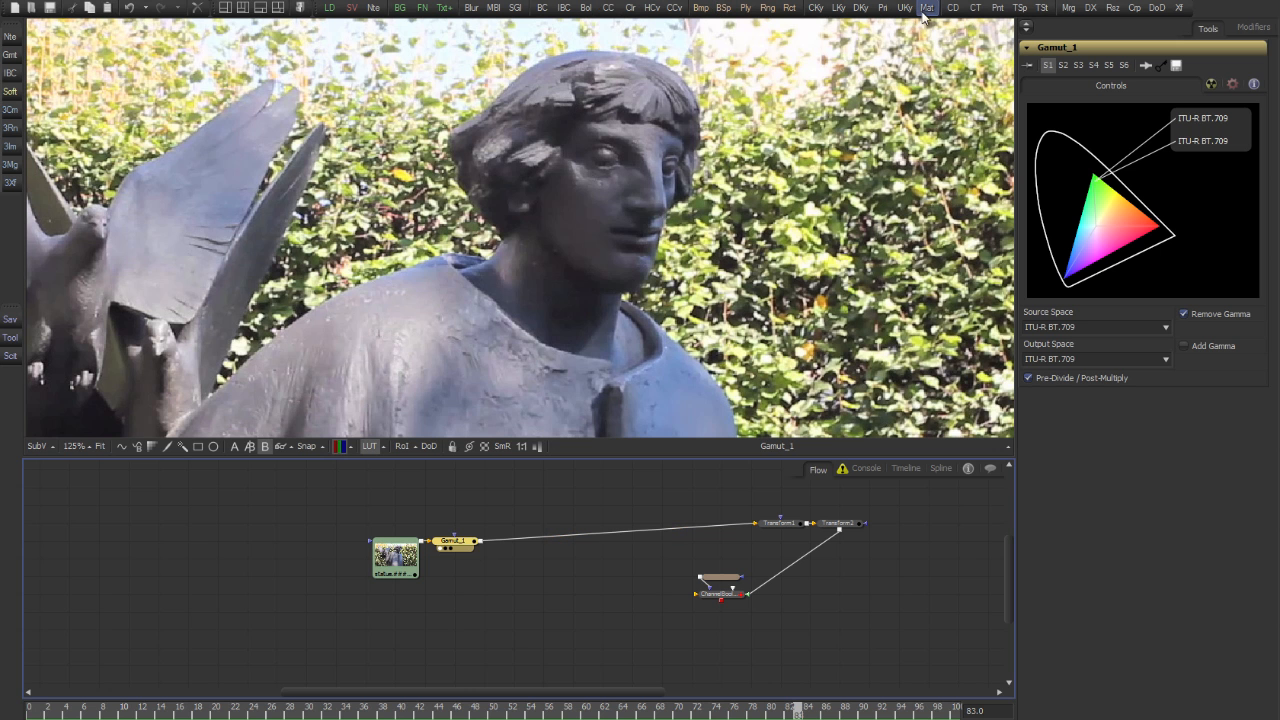
left_click_drag(927, 8, 570, 594)
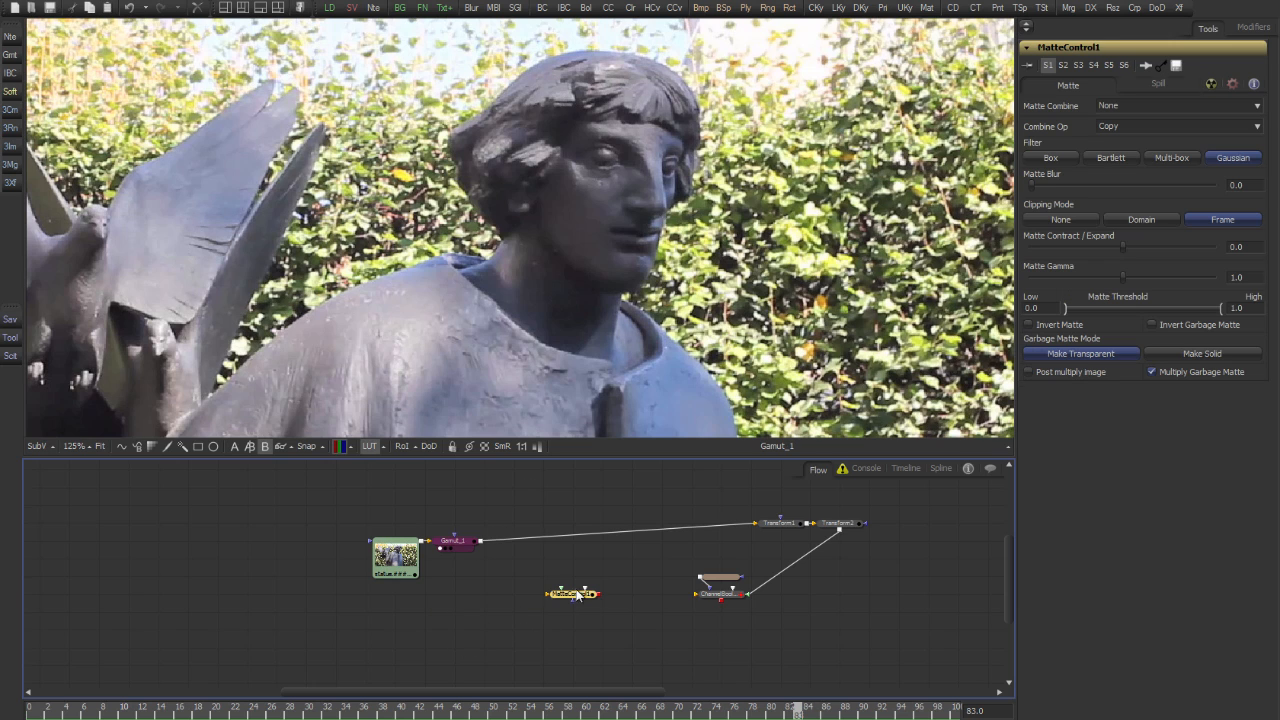
left_click(478, 540)
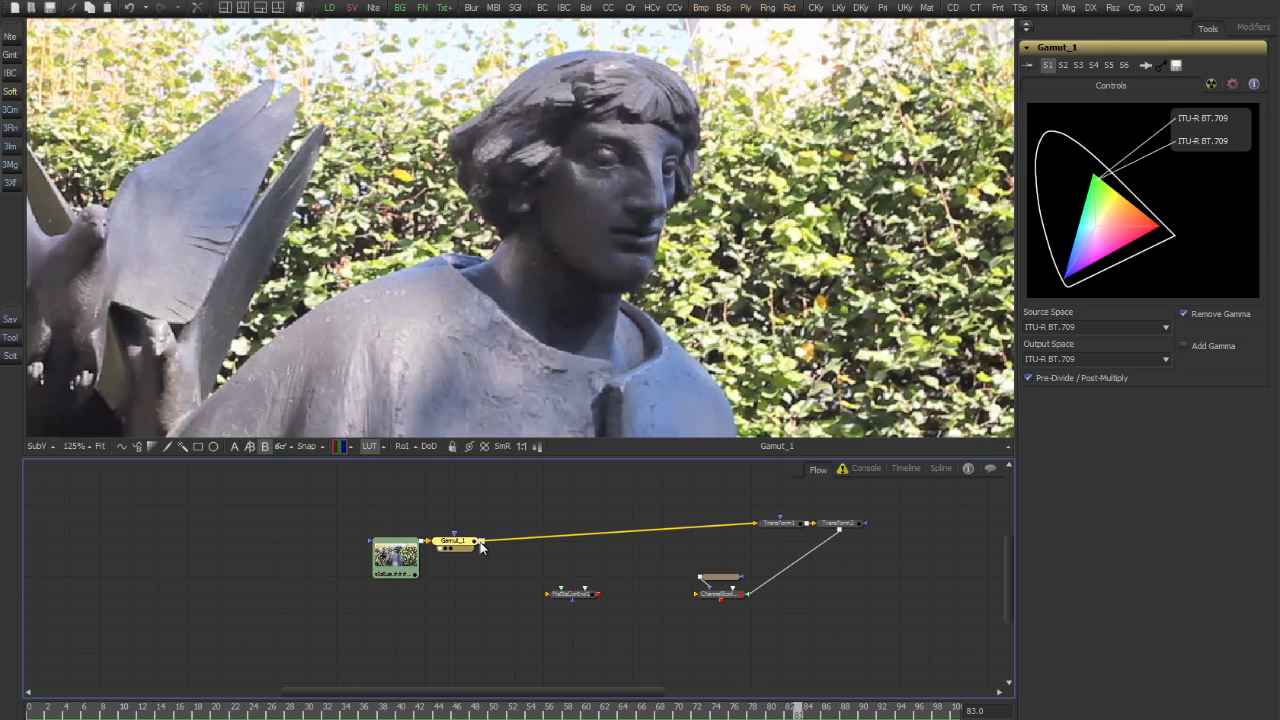
left_click_drag(480, 541, 571, 596)
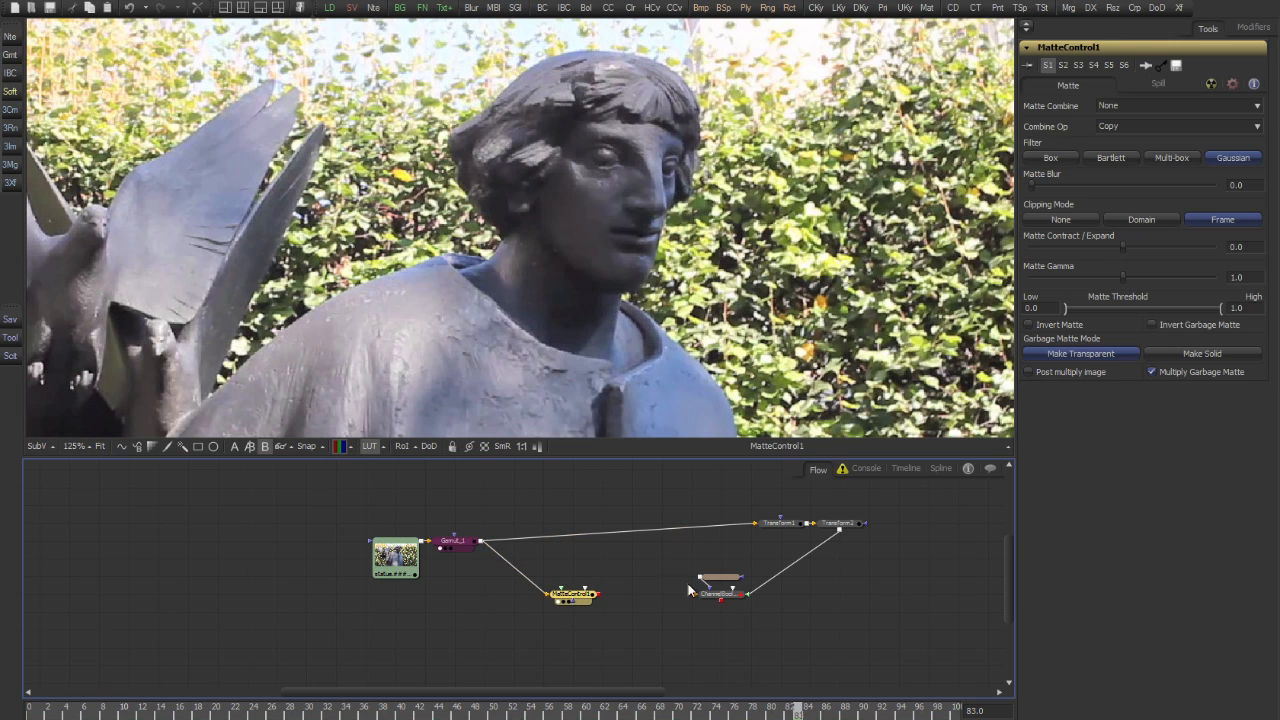
Move the ellipse mask above MatteControl1, connect it as garbage matte and enable Invert Garbage Matte
left_click_drag(719, 577, 602, 541)
left_click_drag(685, 597, 619, 600)
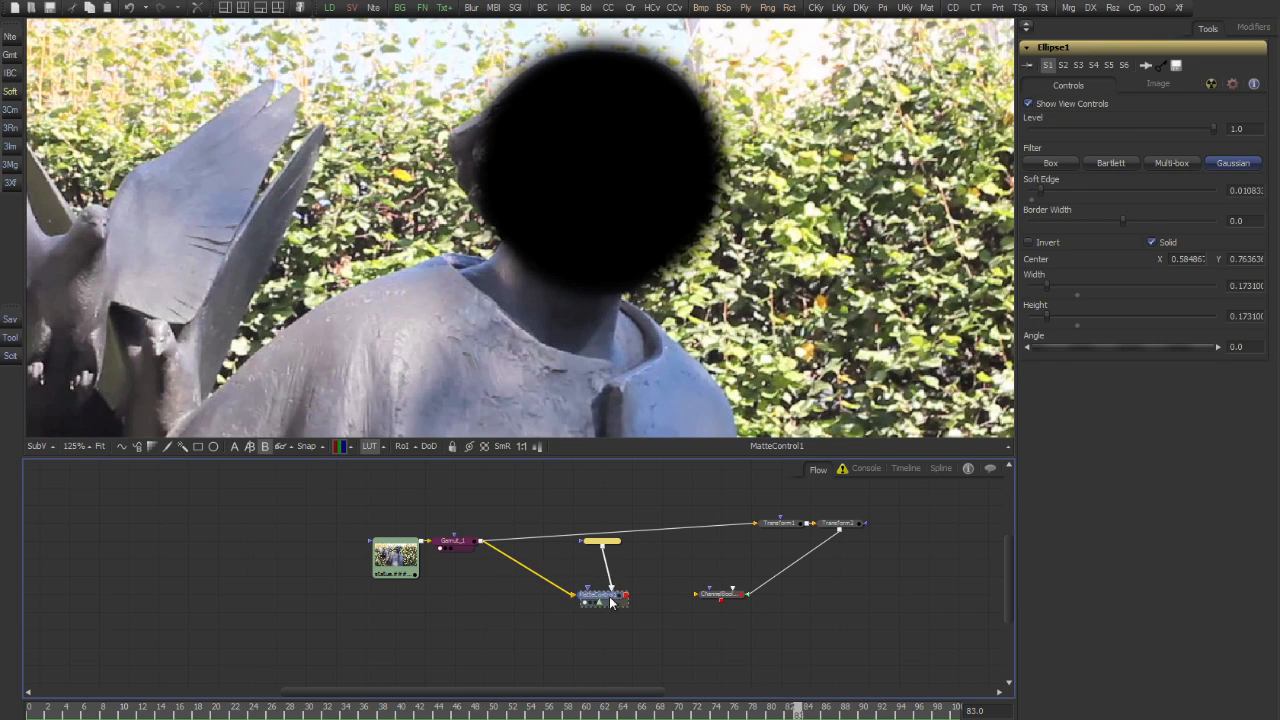
left_click(1167, 324)
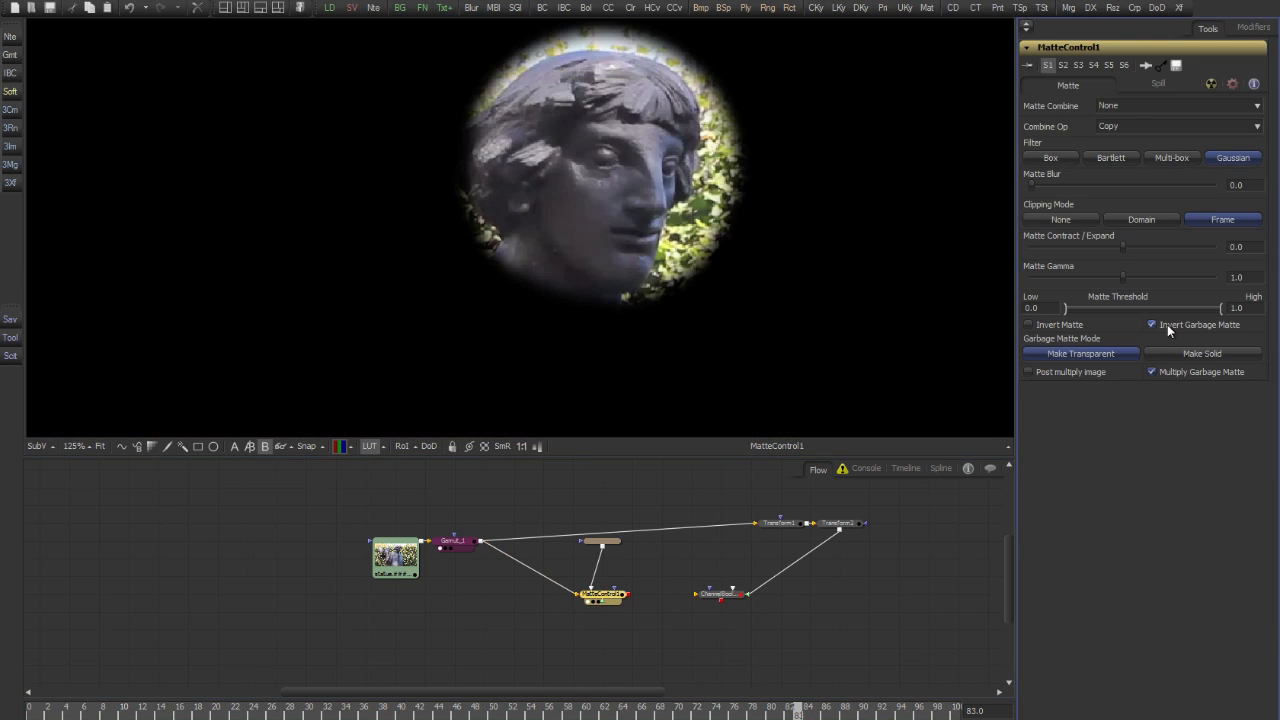
Shrink the ellipse mask to about 0.122 wide and high and centre it near X 0.581, Y 0.766
left_click(607, 545)
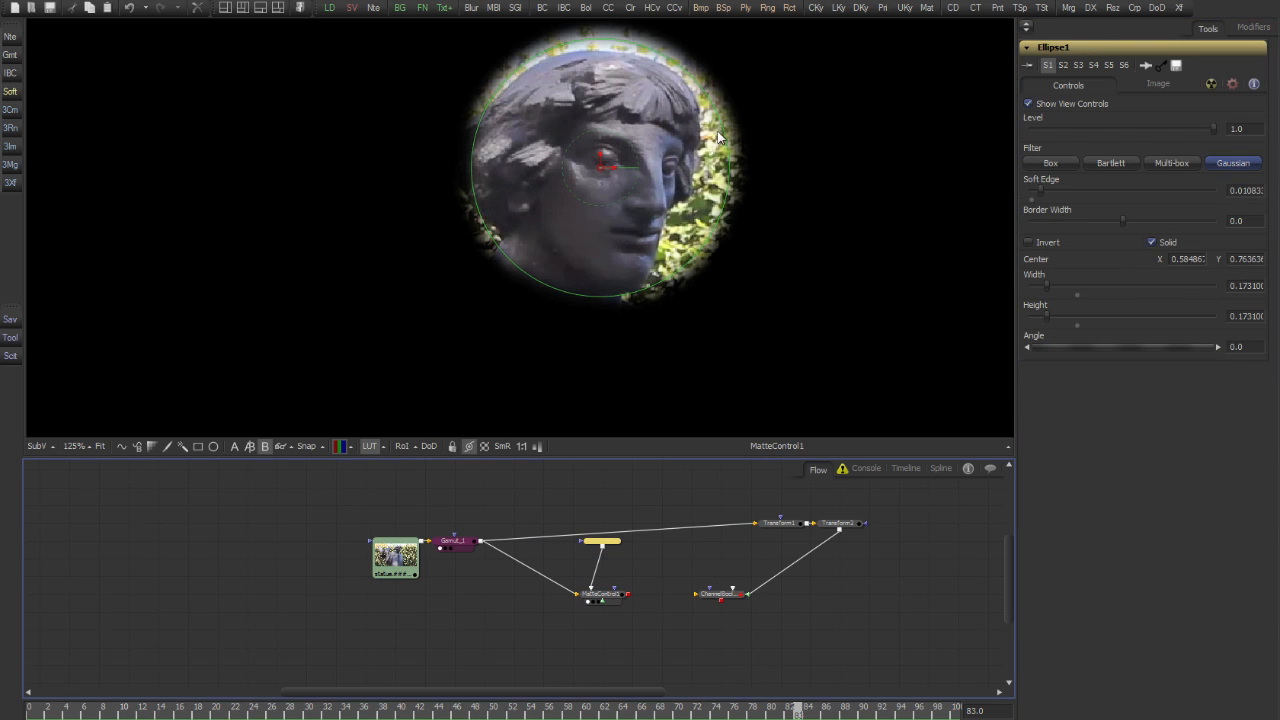
left_click_drag(731, 150, 650, 96)
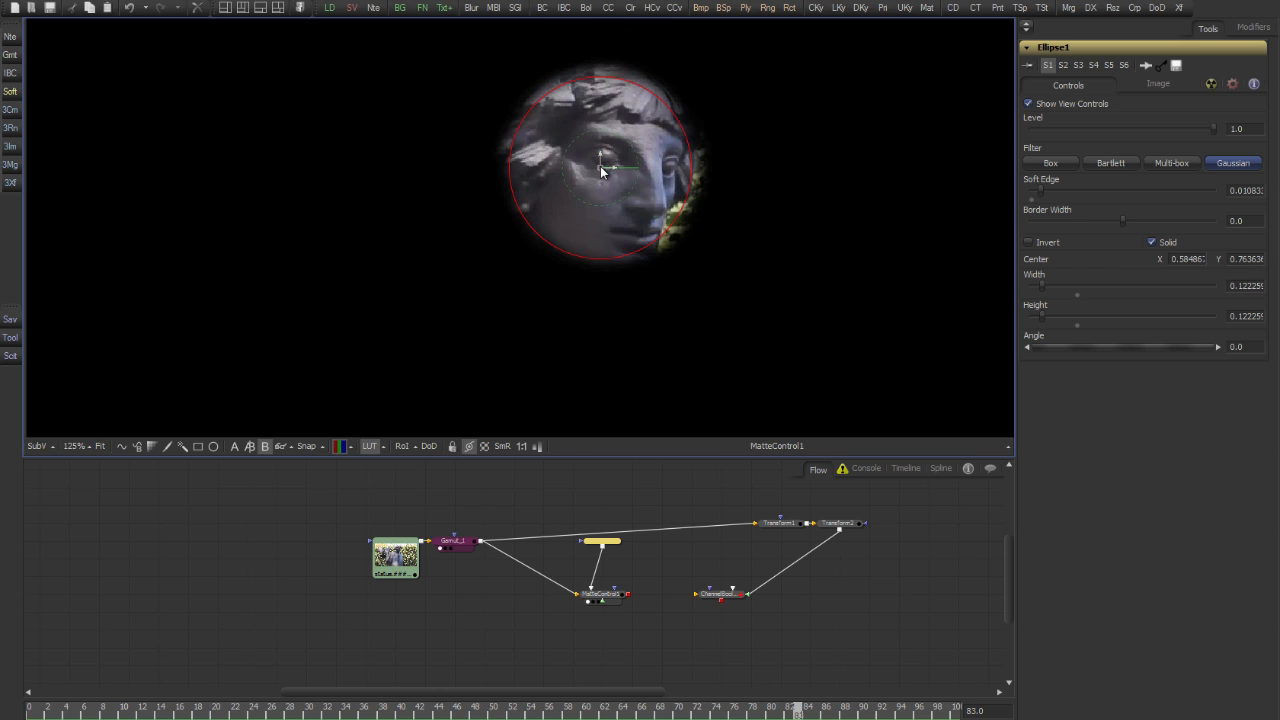
left_click_drag(601, 172, 594, 168)
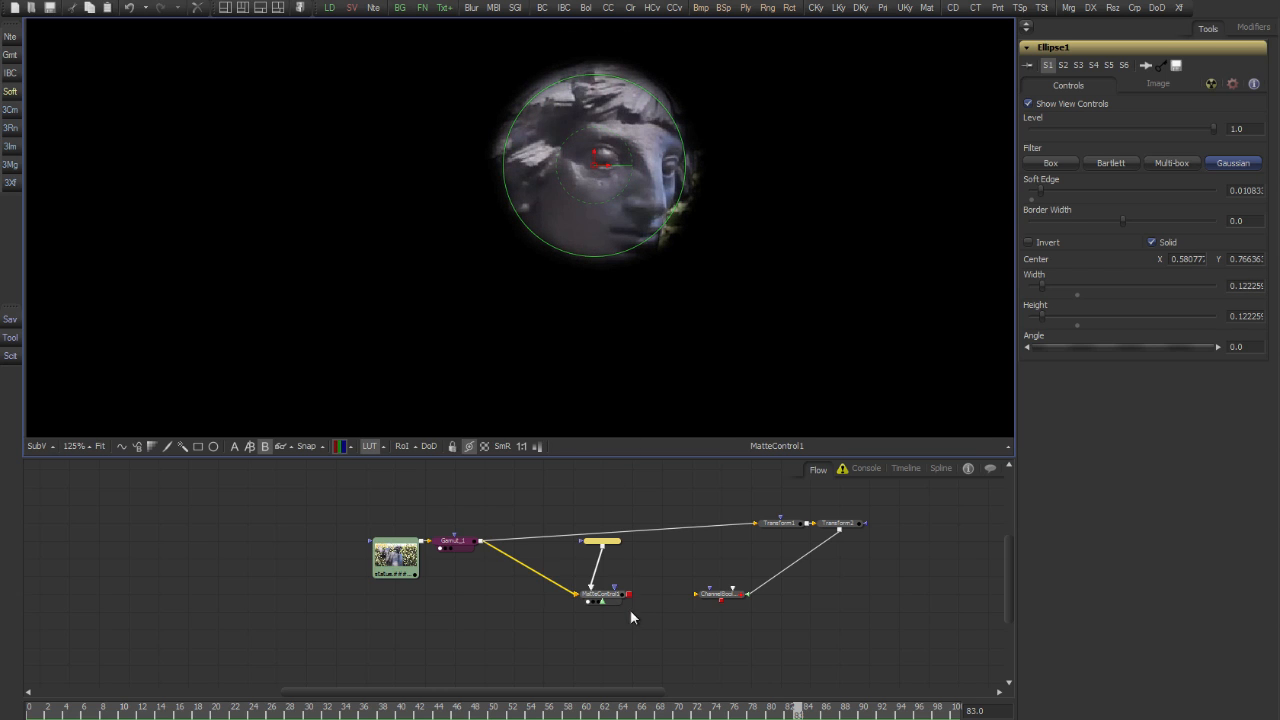
Connect MatteControl1's output to Transform1 and view Transform2
left_click_drag(631, 598, 757, 523)
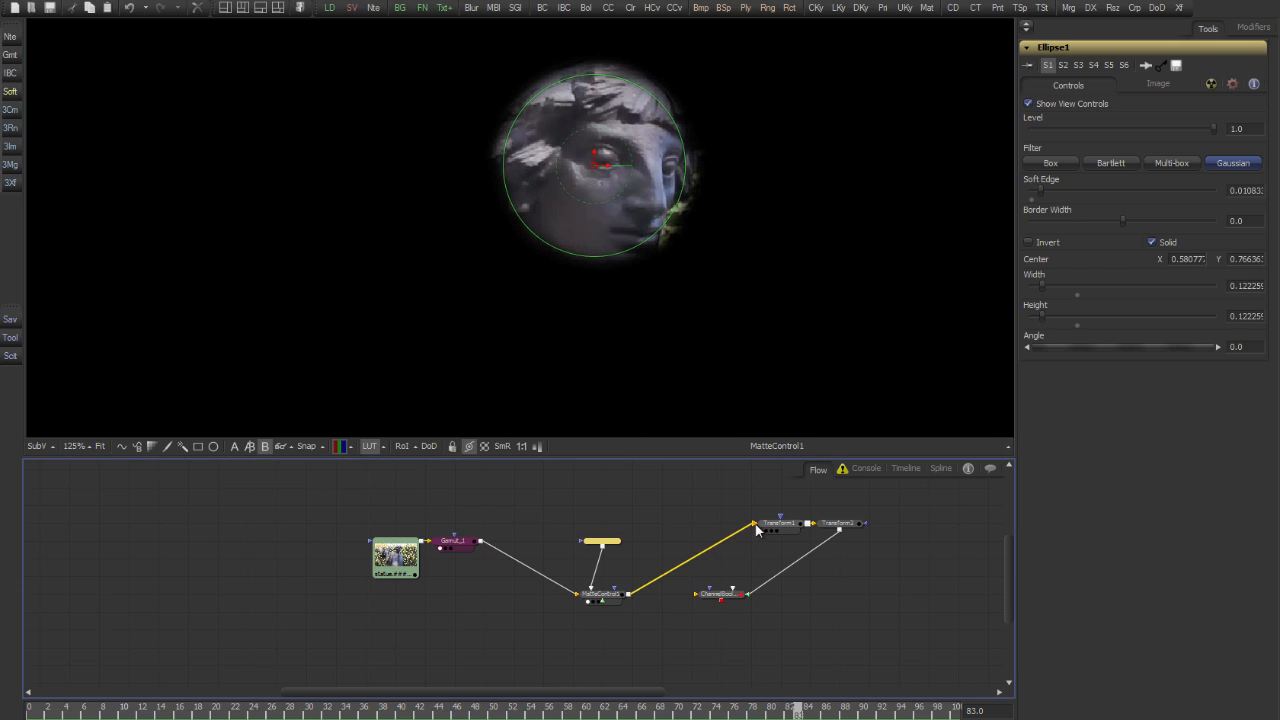
left_click(843, 530)
key("1")
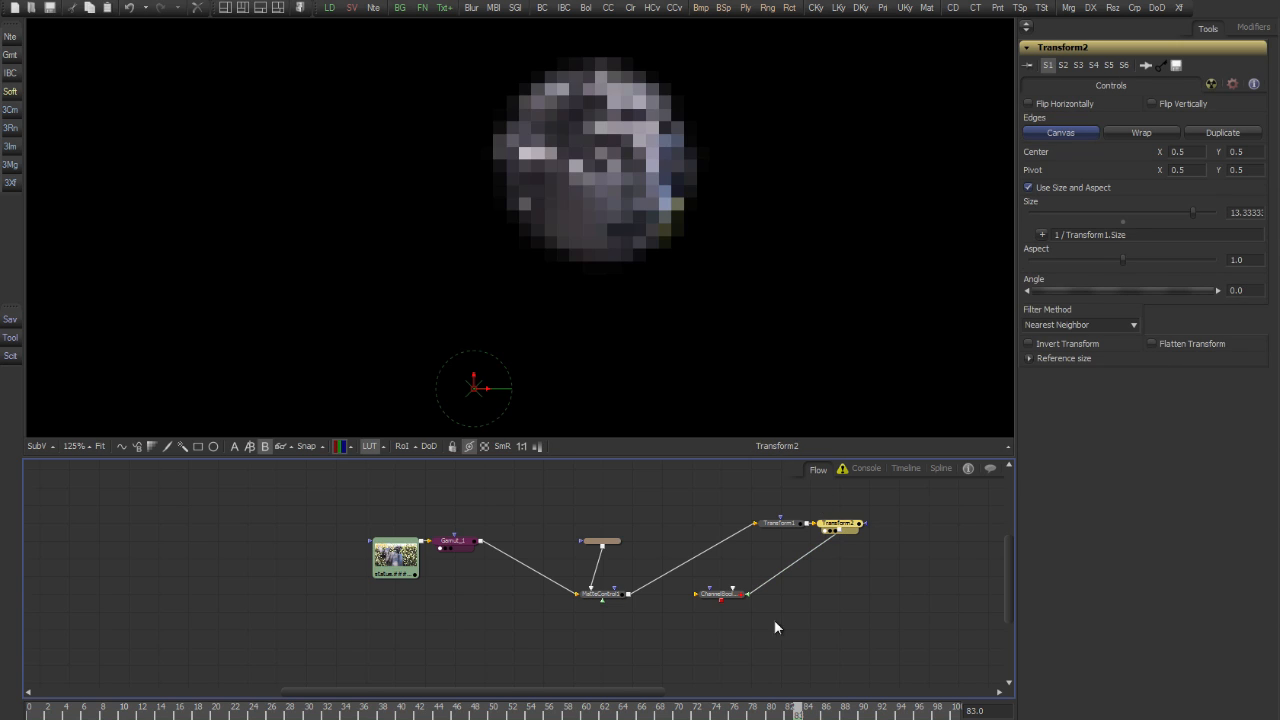
Replace the ChannelBooleans node with a Merge using Gamut_1 as background and Transform2 as foreground, and view it
left_click(729, 597)
key("Delete")
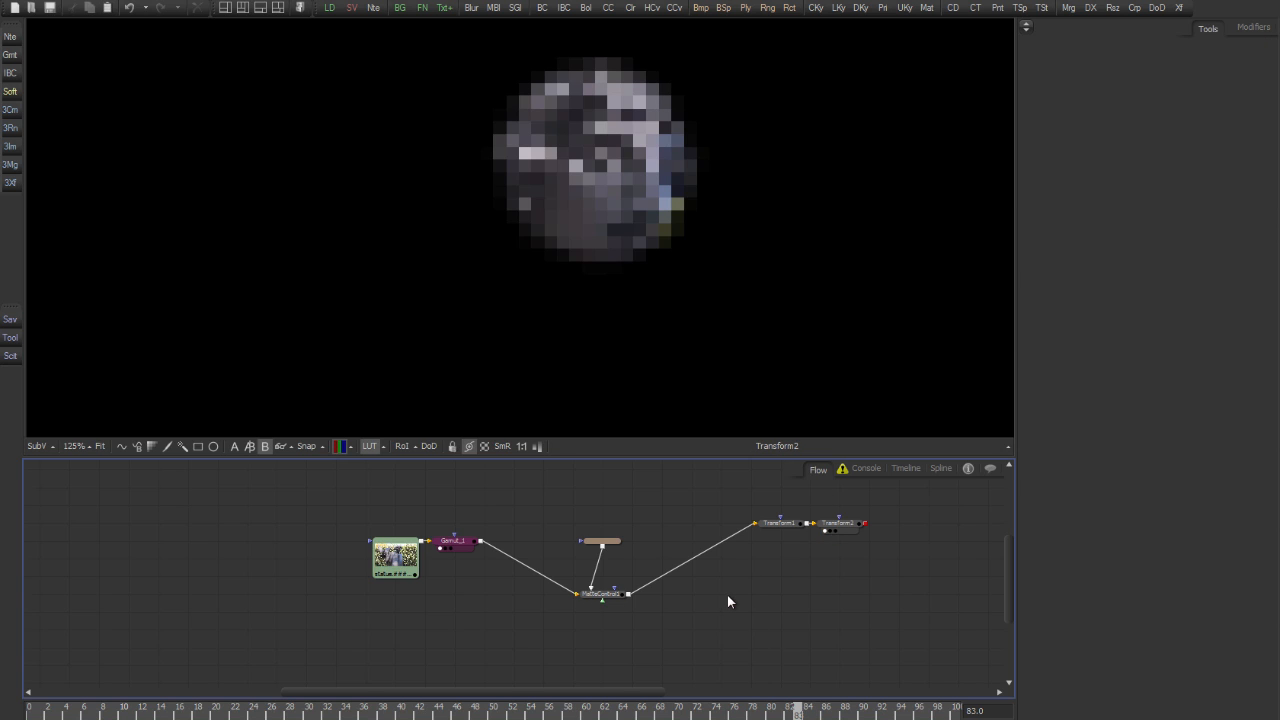
left_click(735, 640)
key("m")
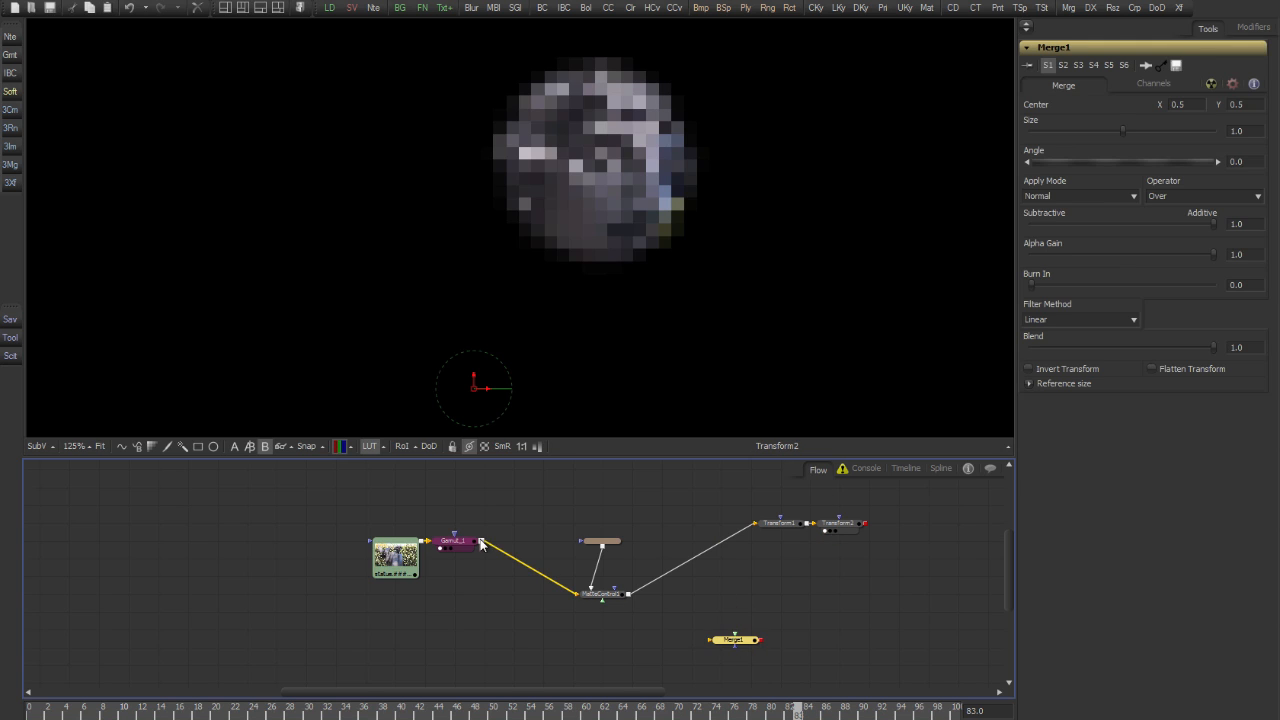
left_click_drag(481, 543, 745, 645)
key("1")
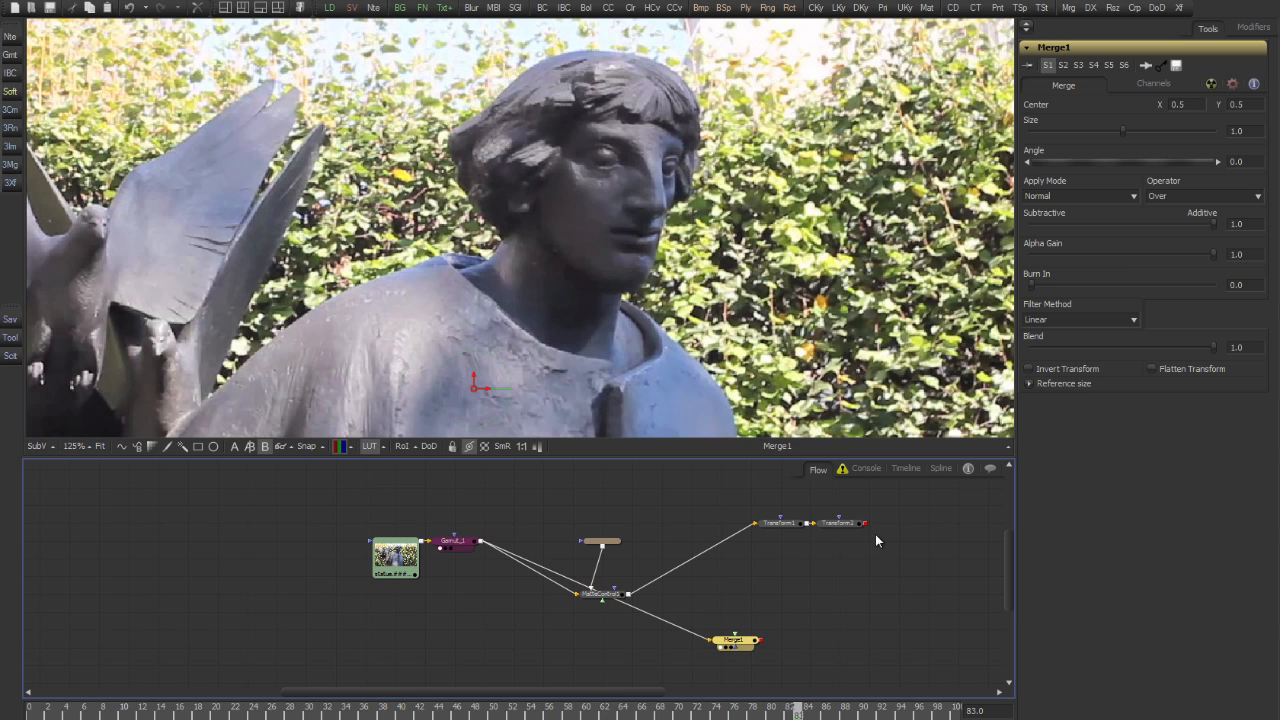
left_click_drag(867, 528, 826, 653)
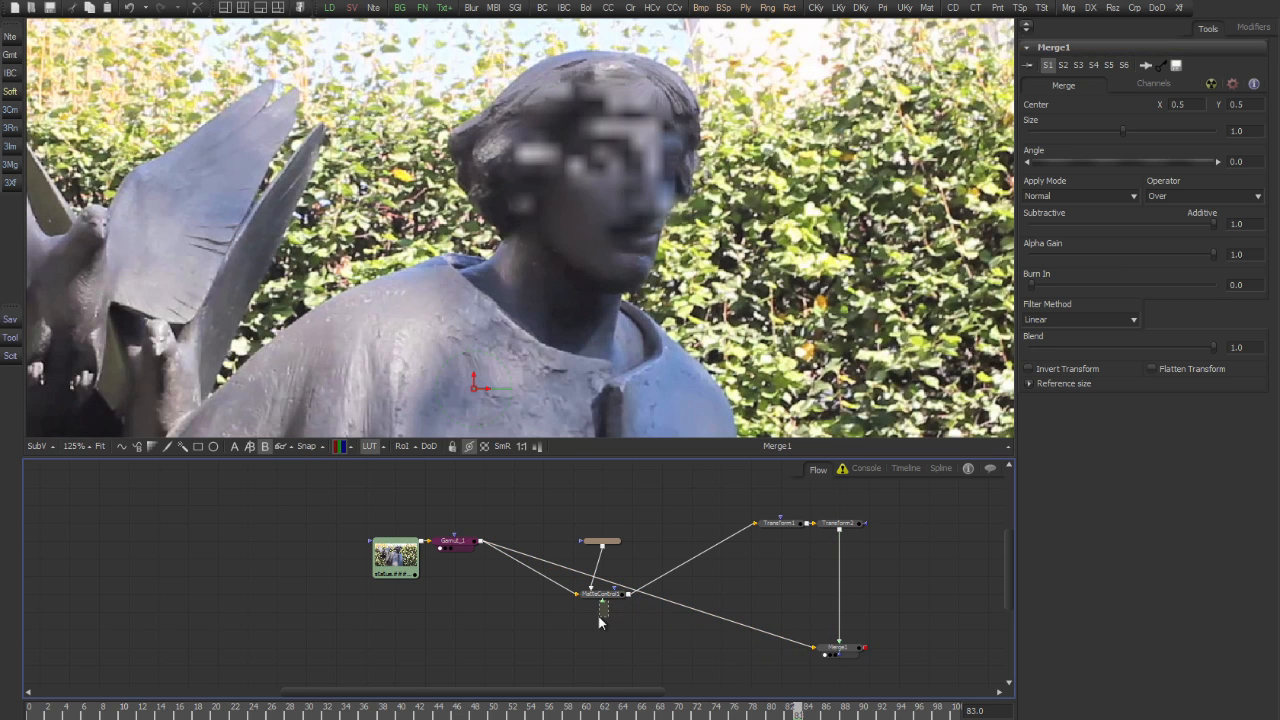
Line up MatteControl1 and its ellipse, Transform1 and Transform2 in one row with Gamut_1
left_click_drag(666, 506, 627, 551)
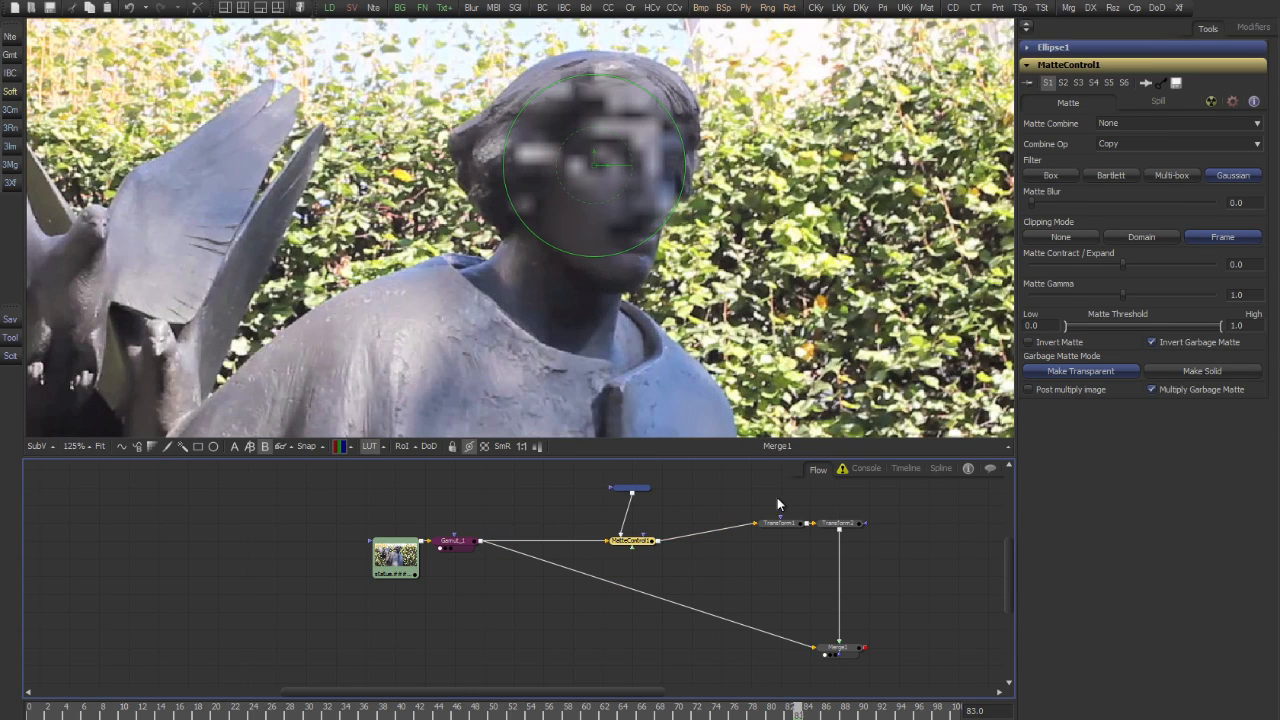
left_click_drag(777, 498, 848, 532)
left_click(846, 545)
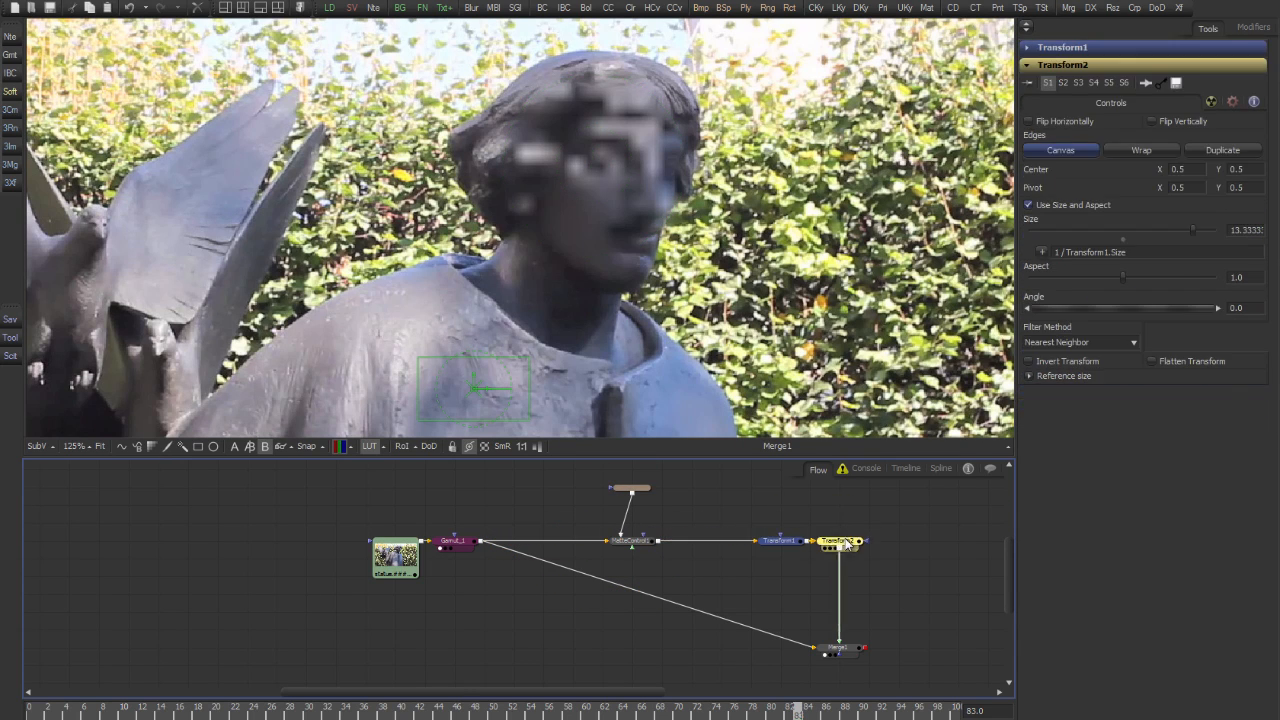
Enable Flatten Transform on Transform2 and move Merge1 closer beneath it
left_click(838, 648)
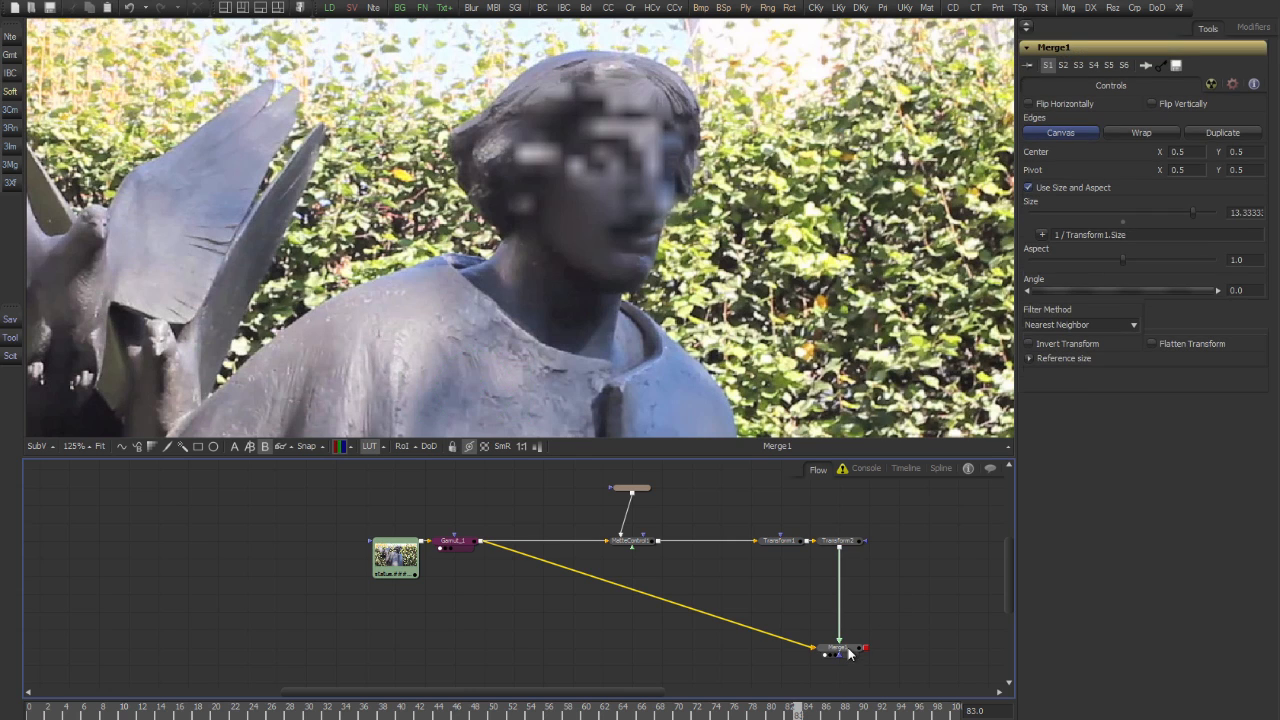
left_click(843, 546)
left_click(1184, 345)
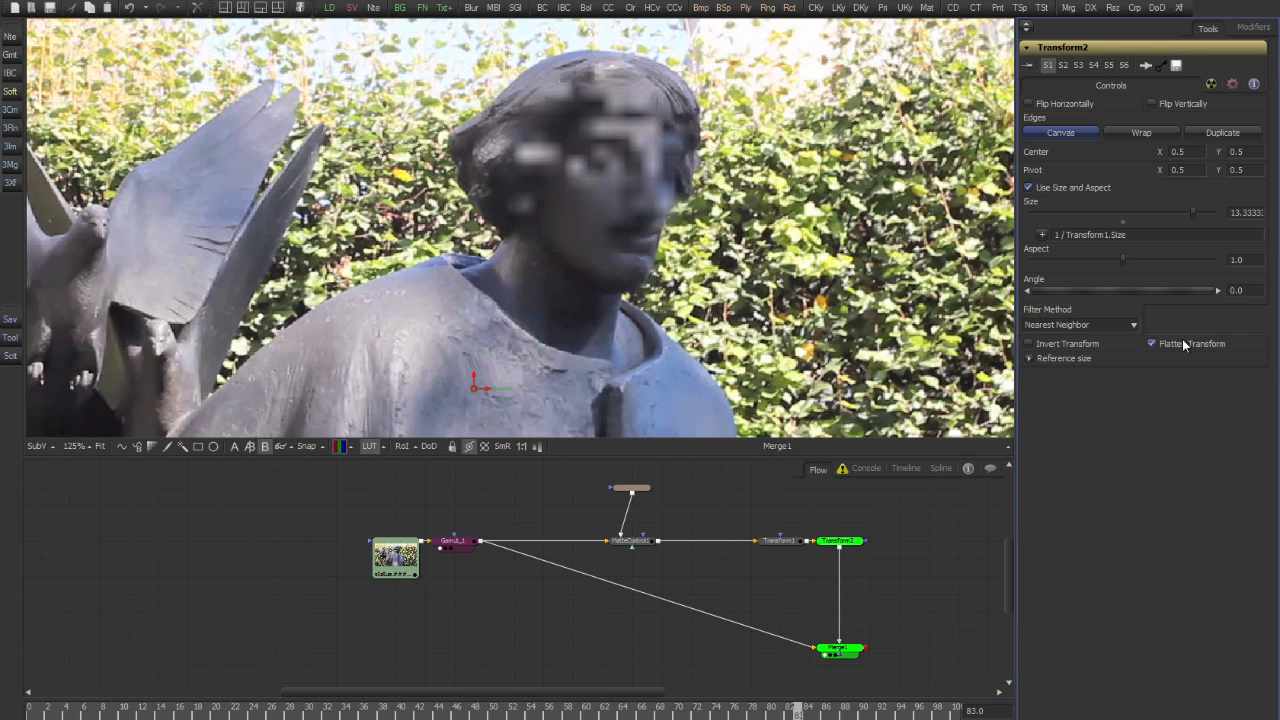
left_click_drag(846, 640, 846, 604)
Enlarge the ellipse mask over the statue's head to about 0.163 wide and high
left_click(631, 487)
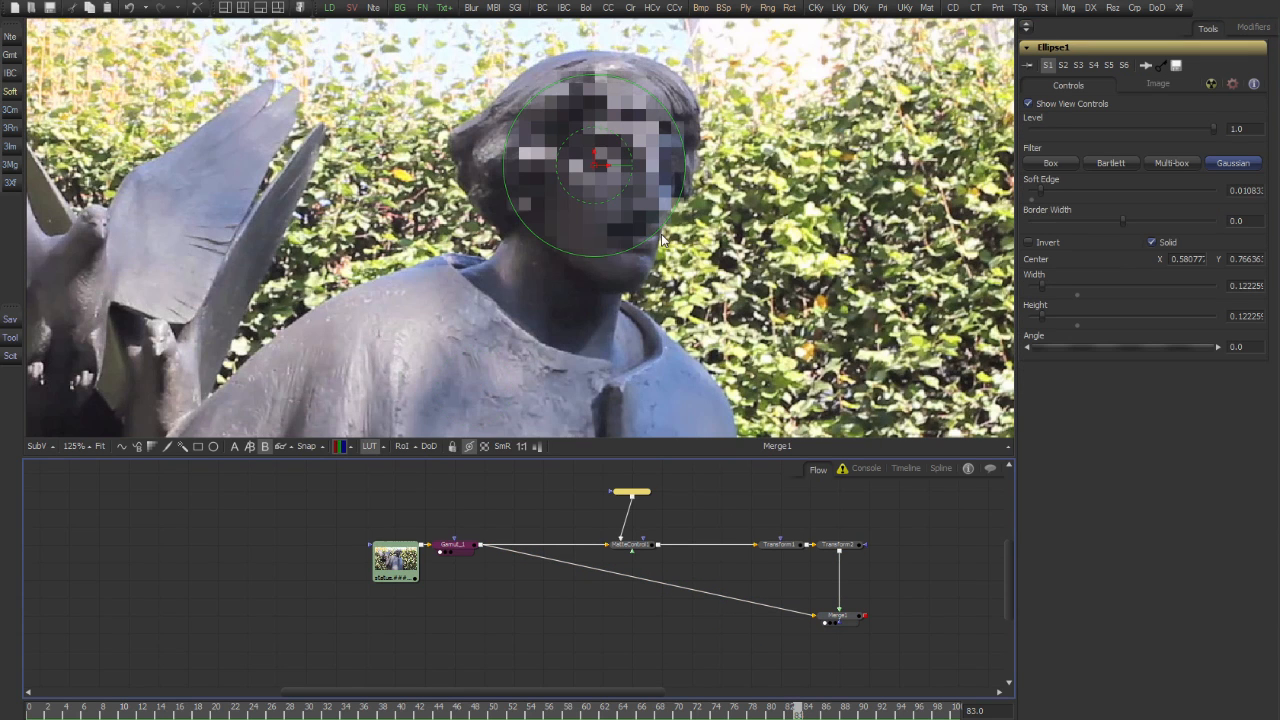
left_click_drag(666, 229, 686, 246)
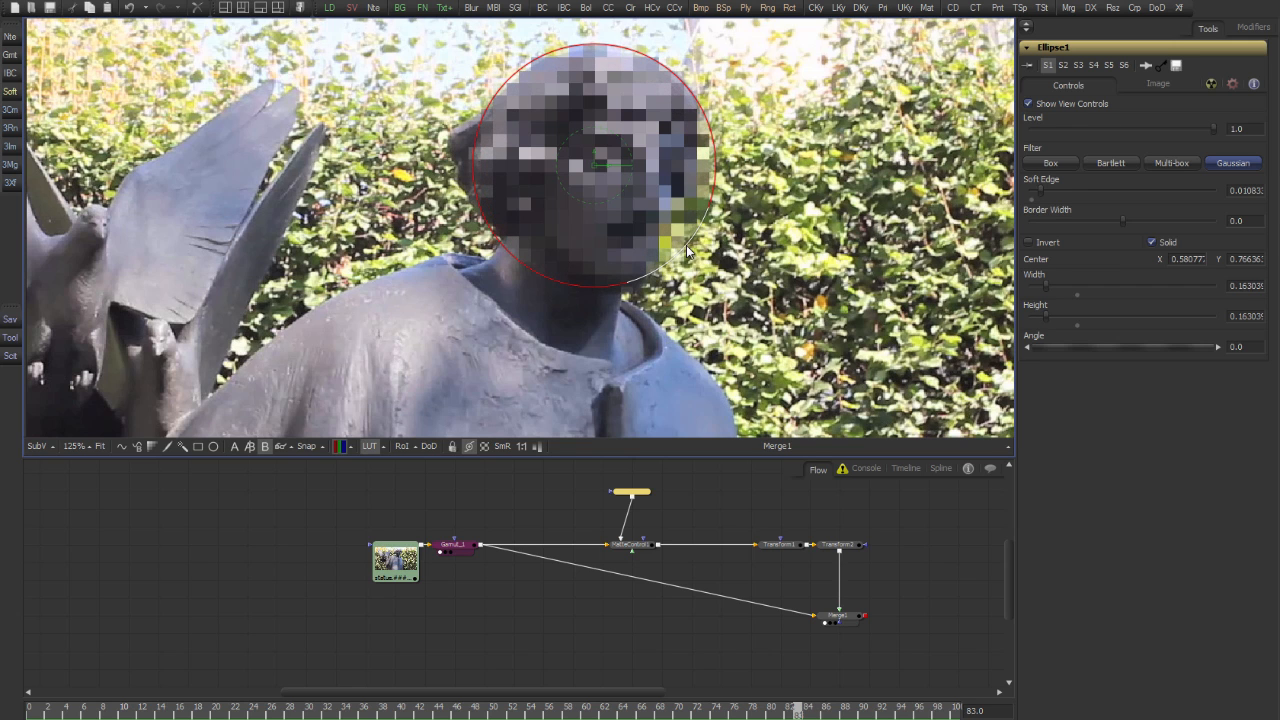
left_click(837, 503)
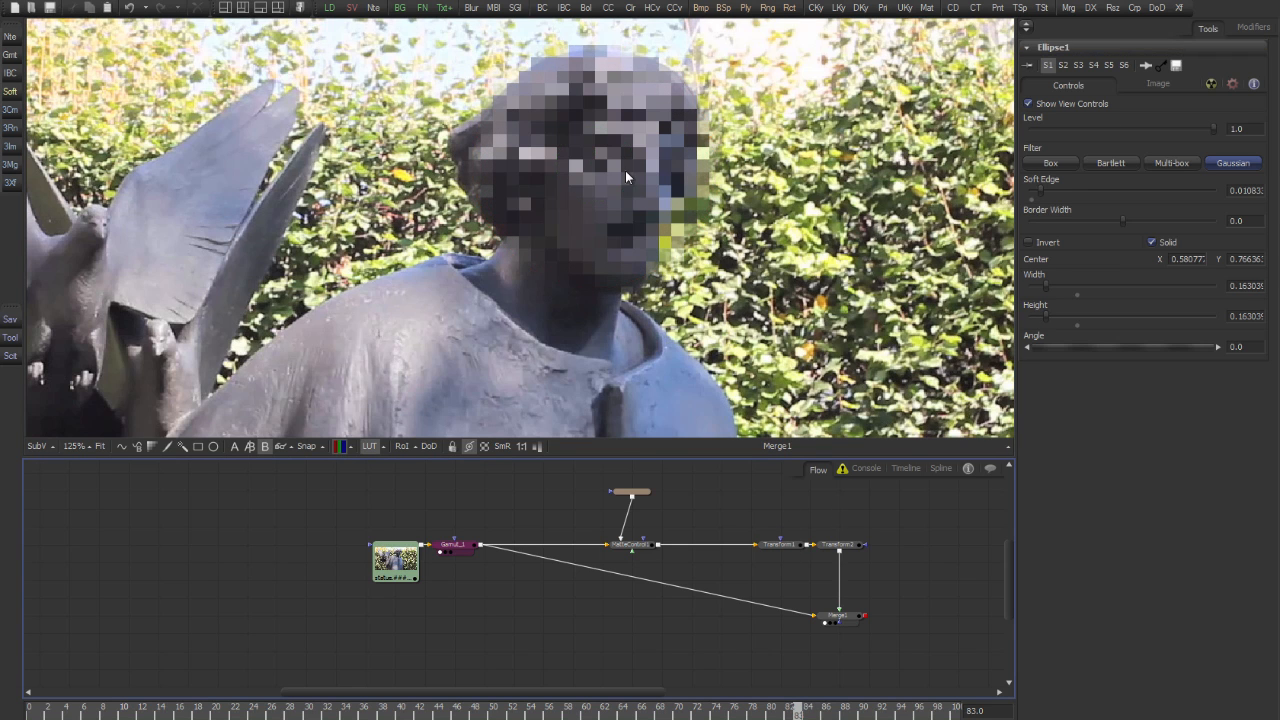
Insert a ChannelBooleans node between Transform2 and Merge1 and view its output
scroll(625, 171, "up", 1)
left_click_drag(643, 153, 674, 191)
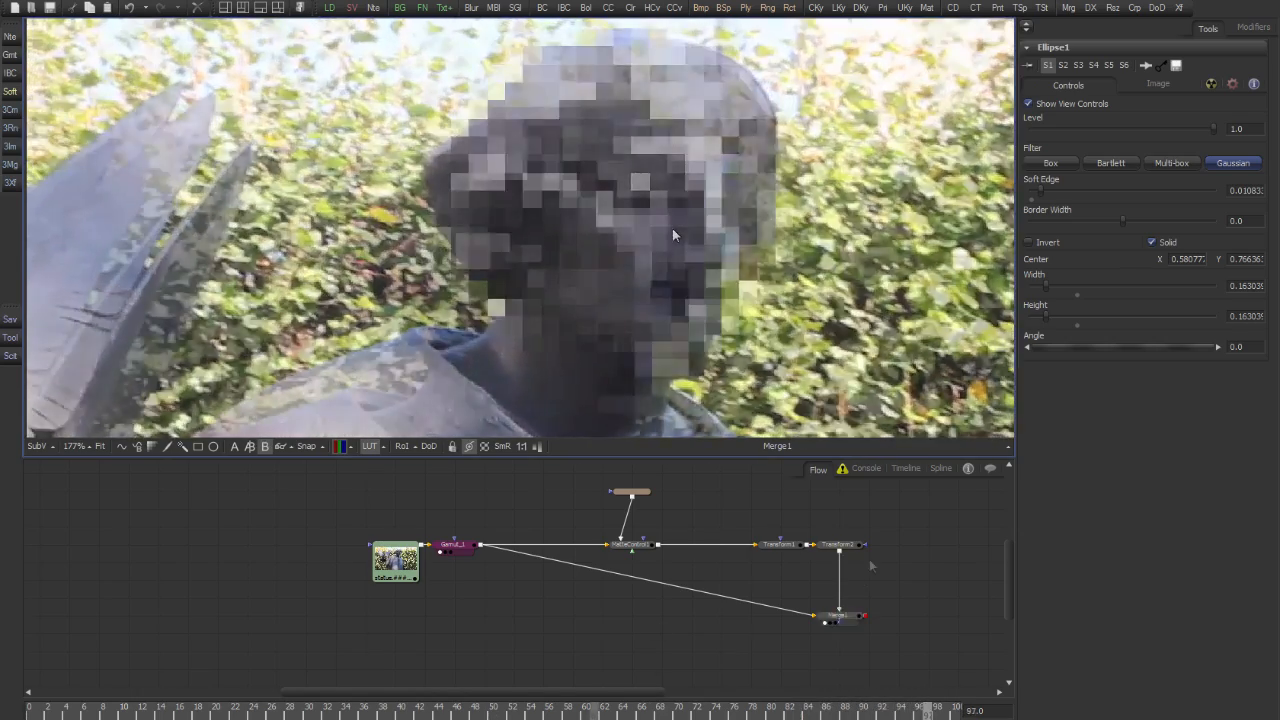
left_click_drag(897, 557, 804, 566)
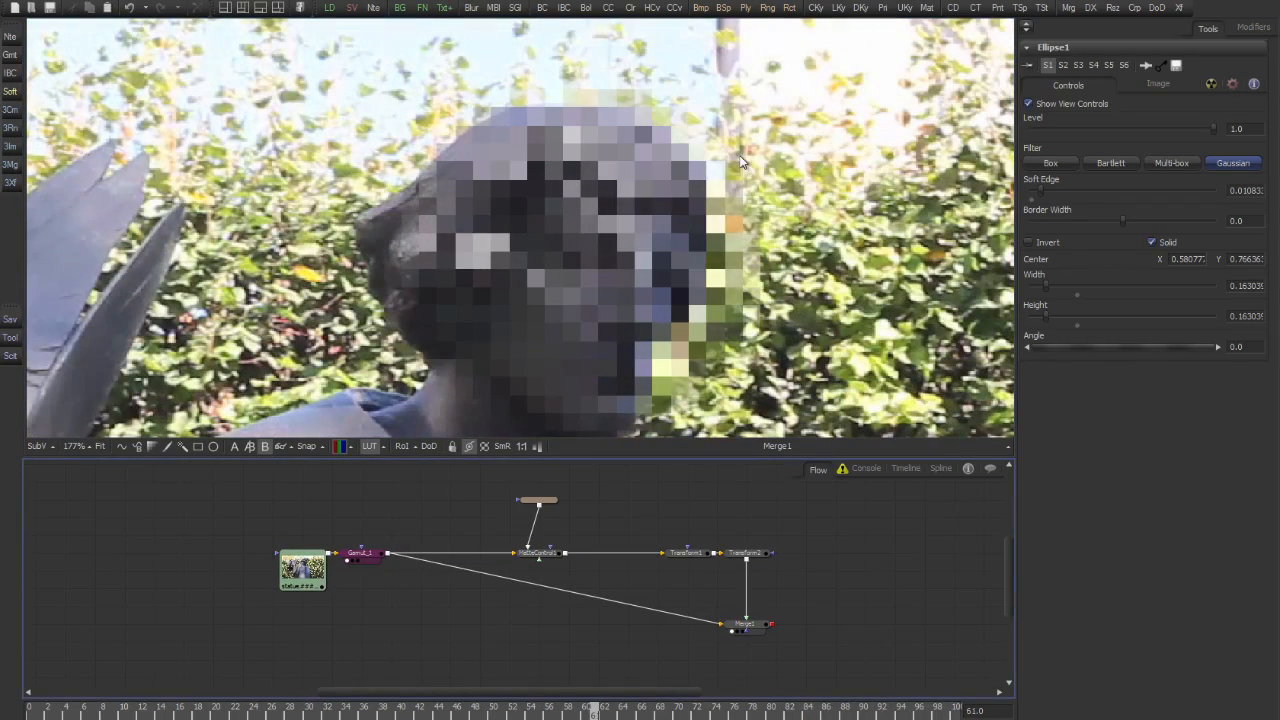
left_click(748, 591)
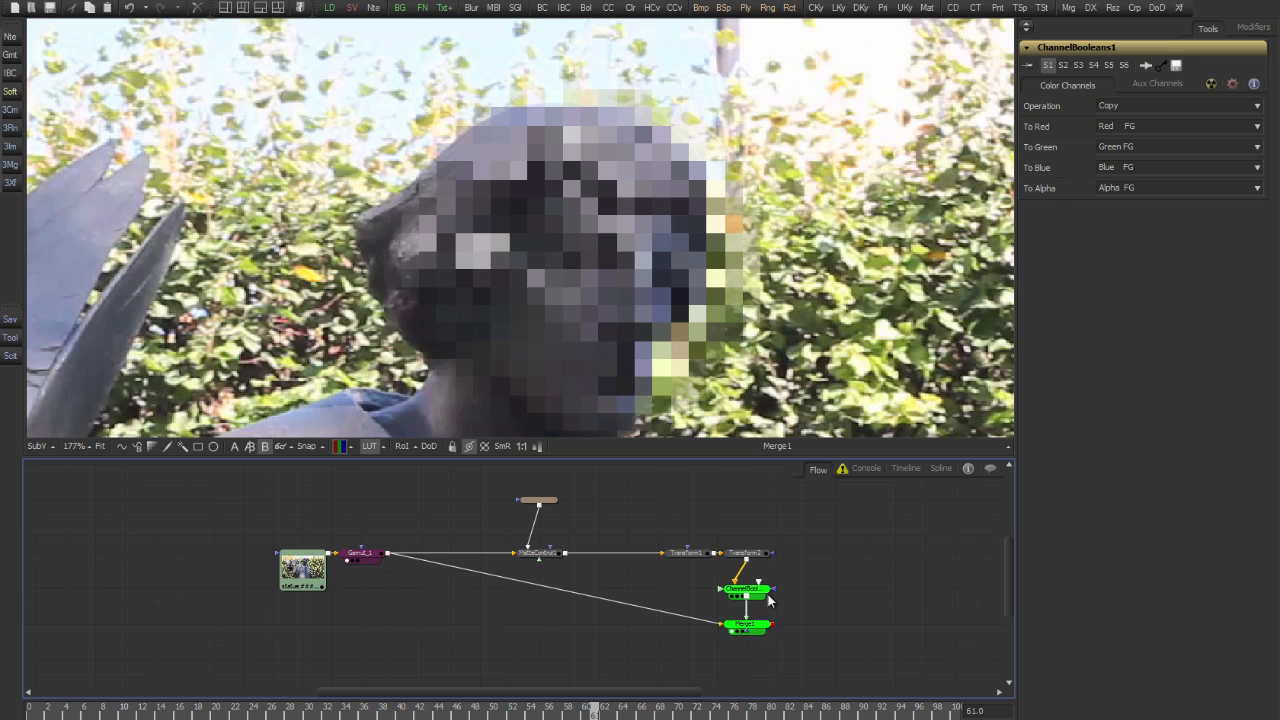
key("1")
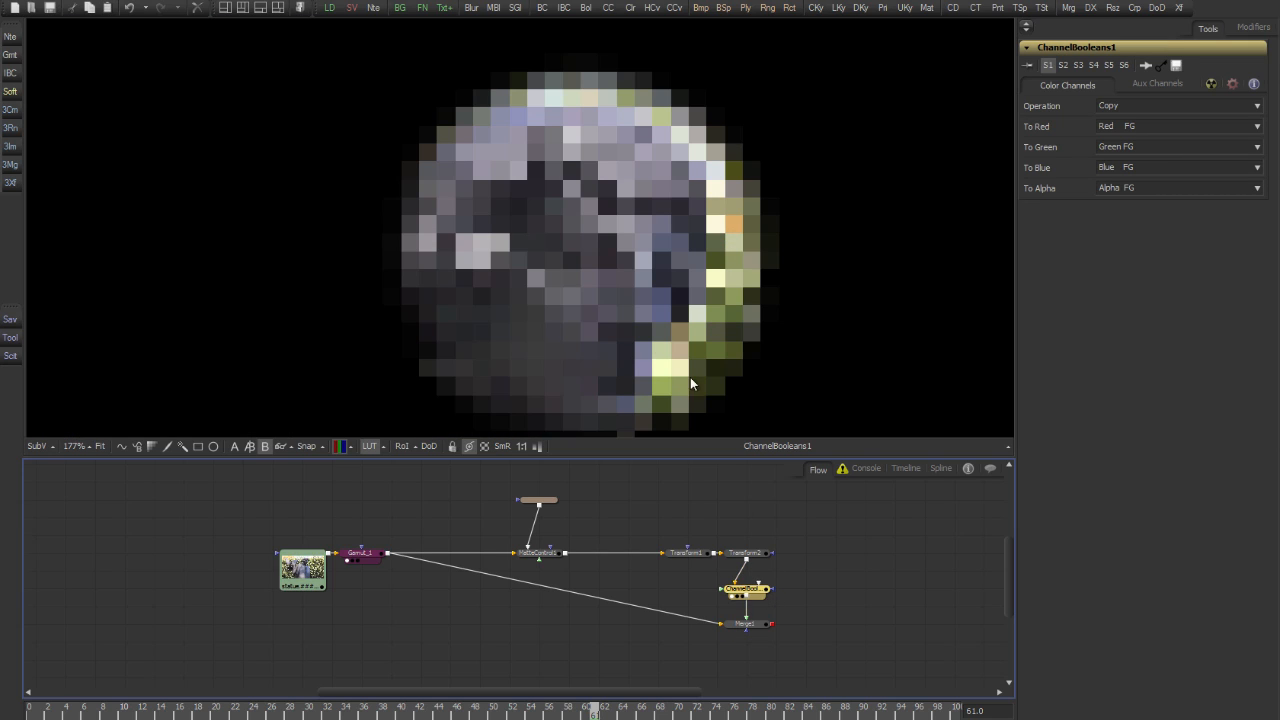
Examine the alpha channel of the ChannelBooleans output, with attention to the edge pixels, and return to the colour view
left_click_drag(684, 333, 688, 298)
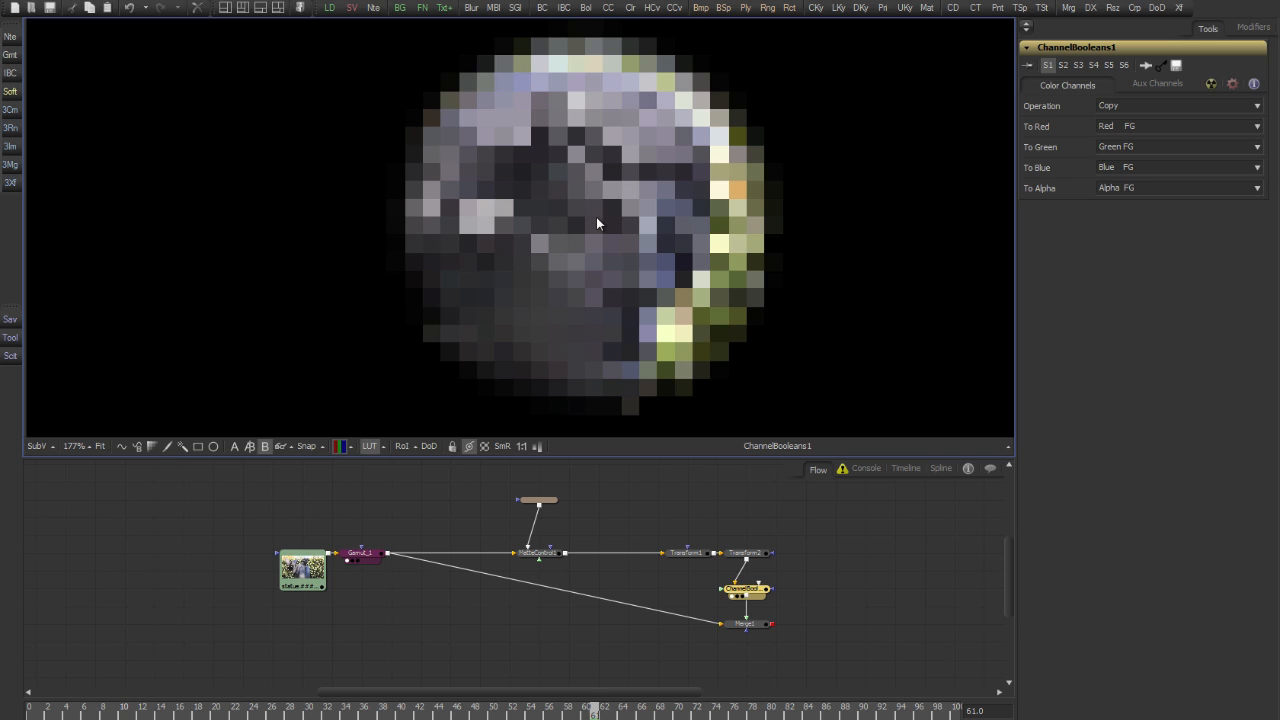
key("a")
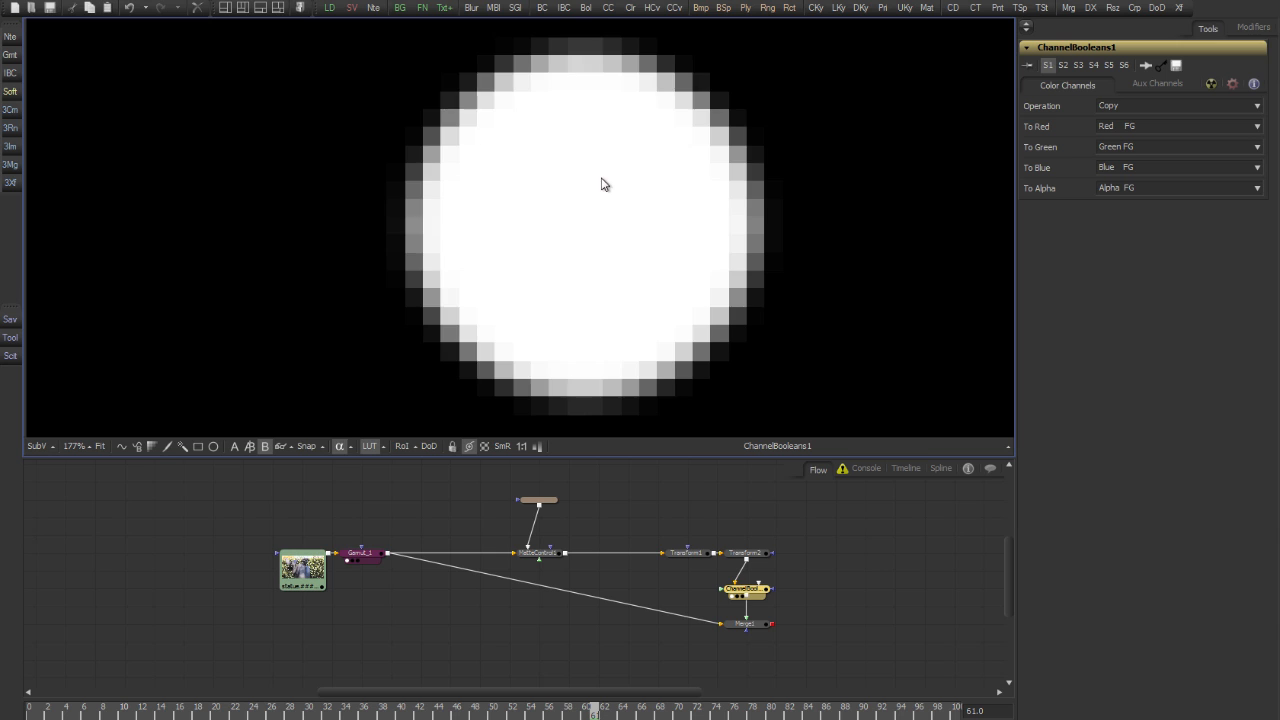
key("c")
Set the ChannelBooleans operation to Divide with Alpha FG as the source for the red, green and blue channels
left_click(1127, 106)
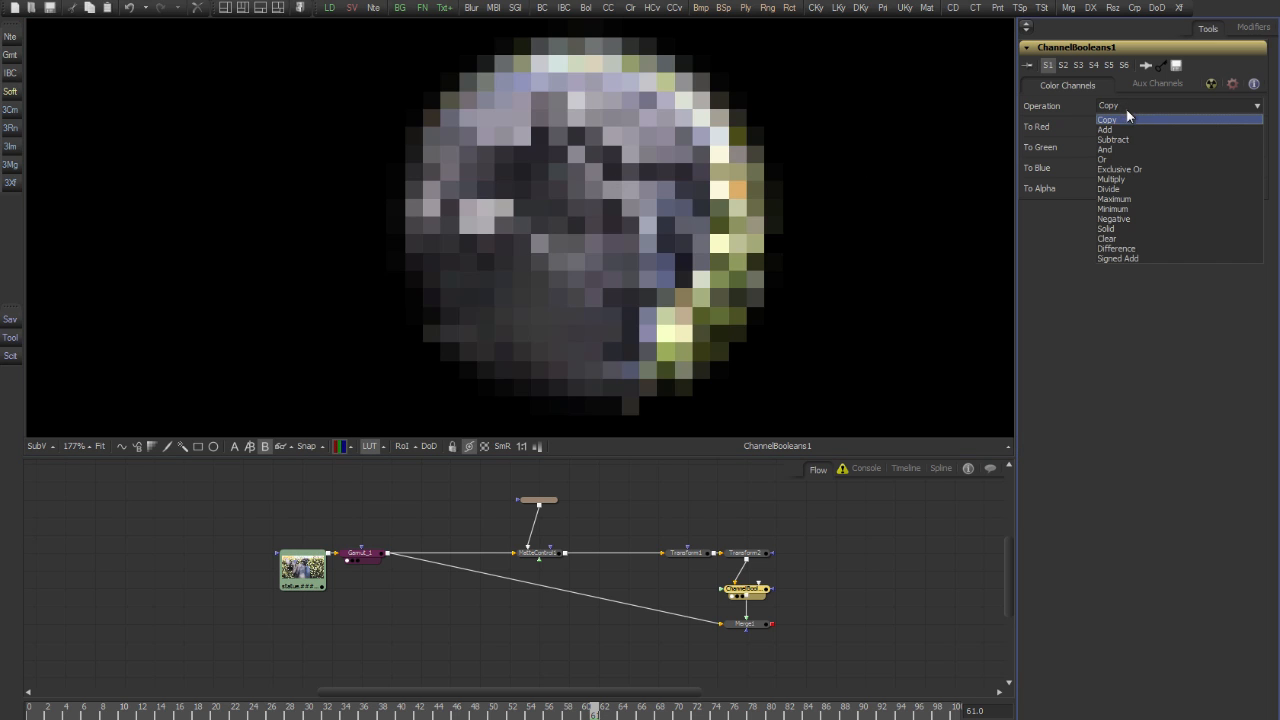
left_click(1119, 189)
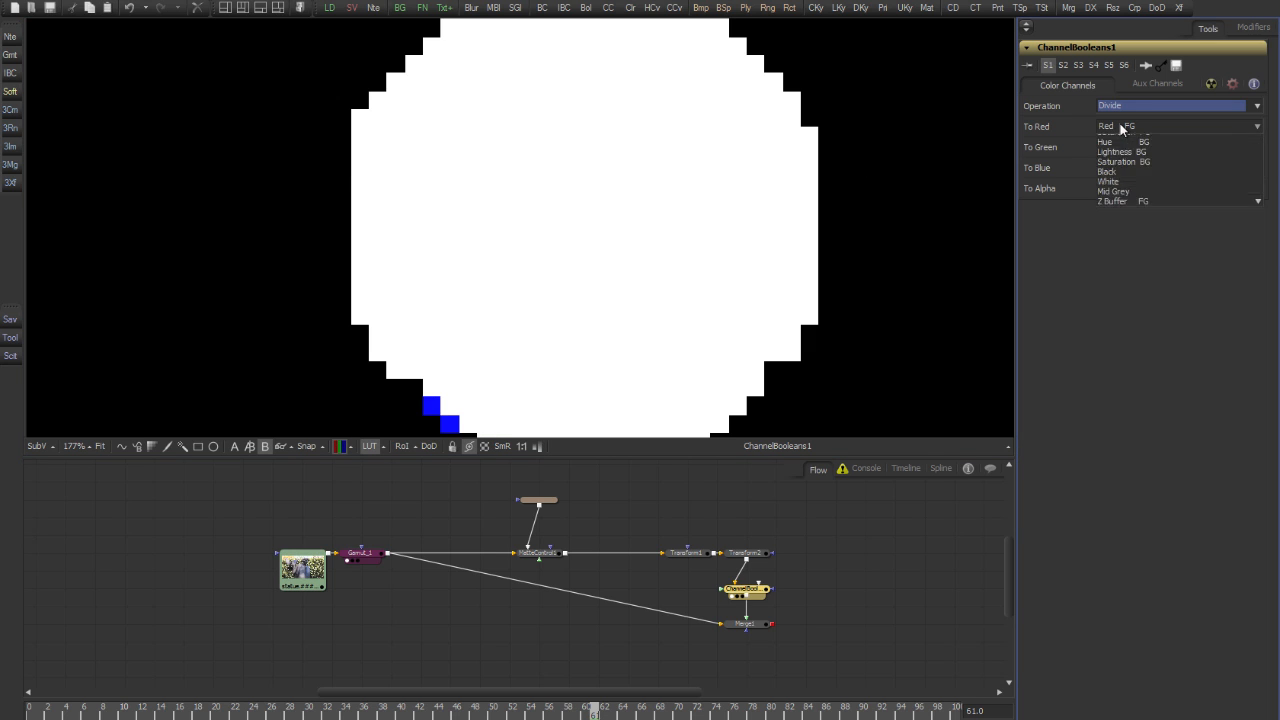
left_click(1123, 172)
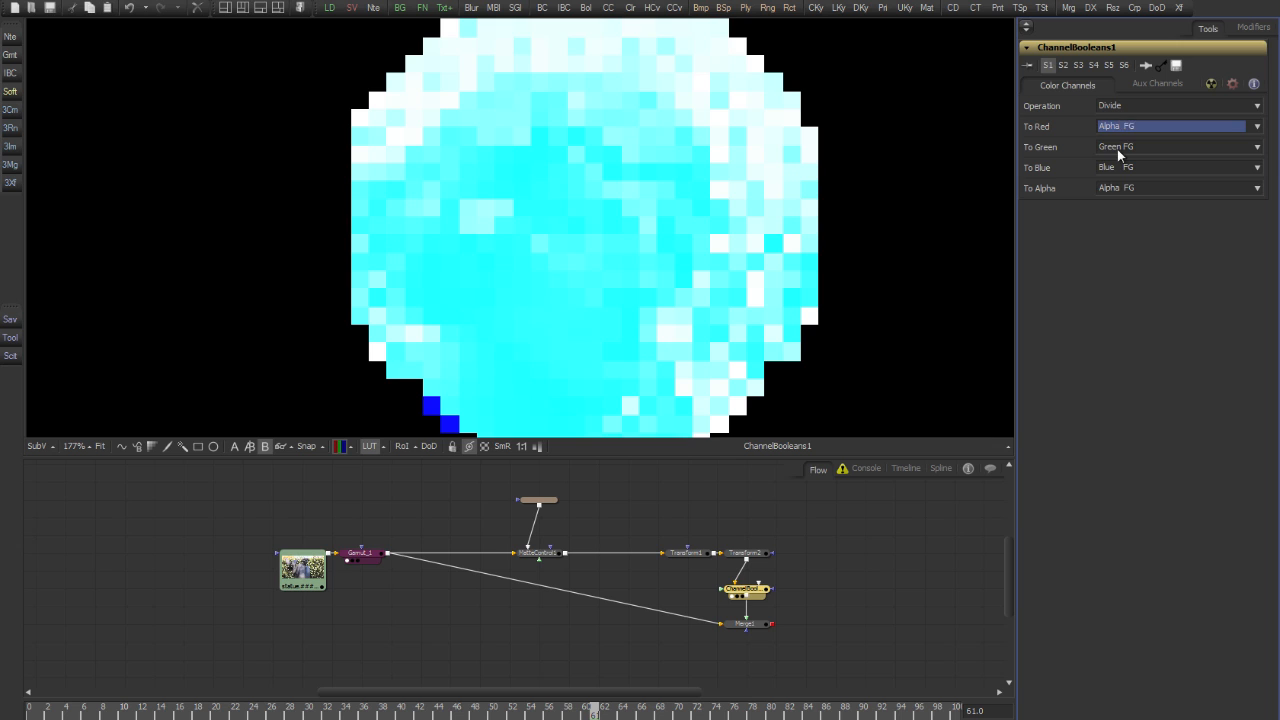
left_click(1118, 150)
left_click(1122, 168)
left_click(1122, 170)
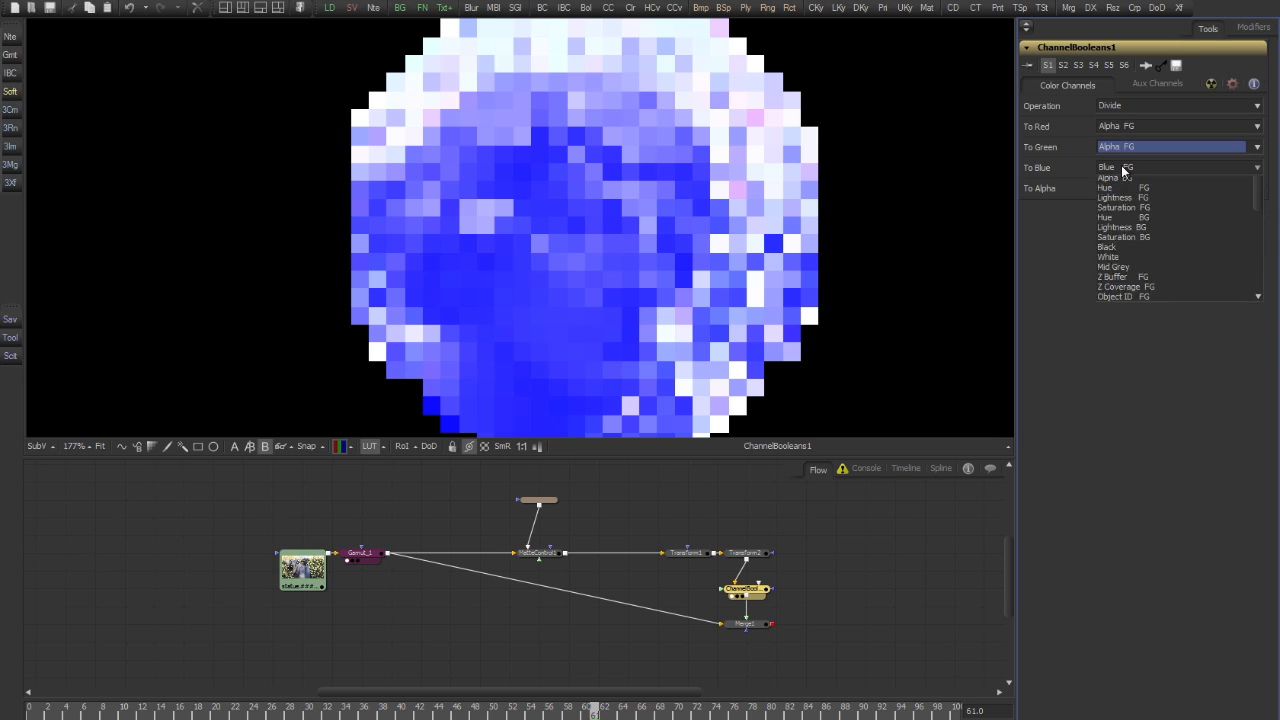
left_click(1125, 192)
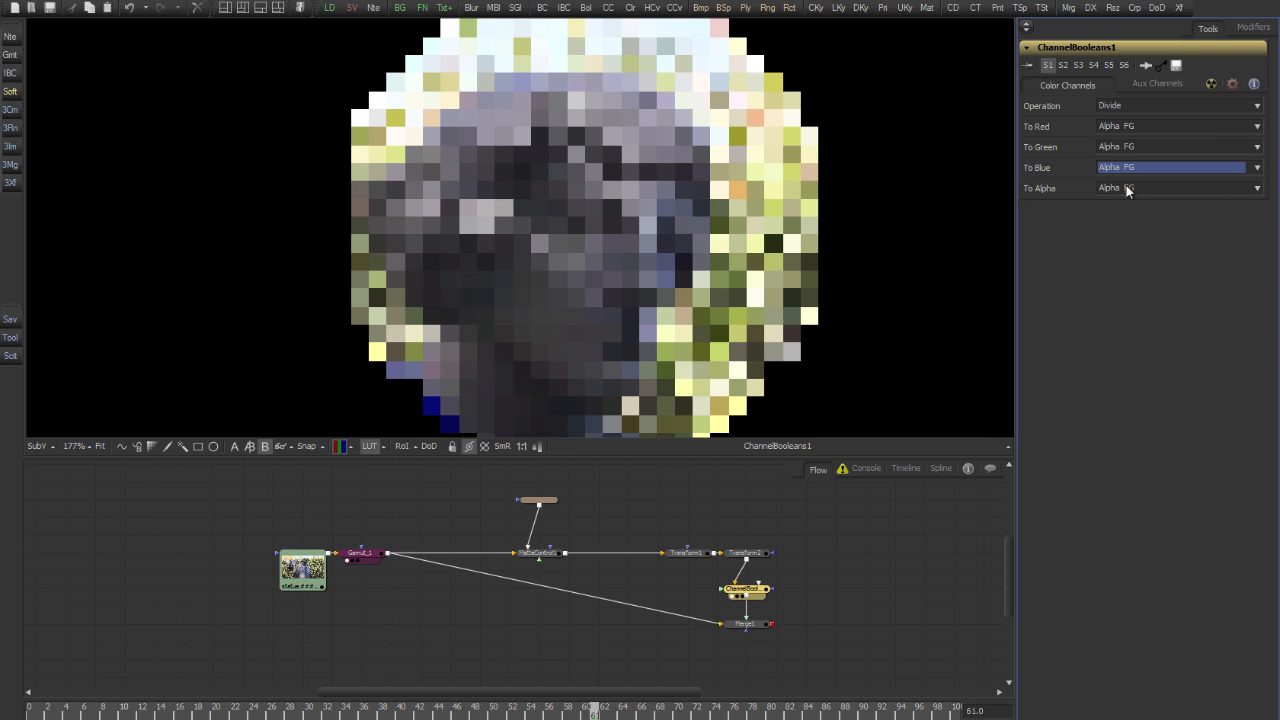
left_click(621, 202)
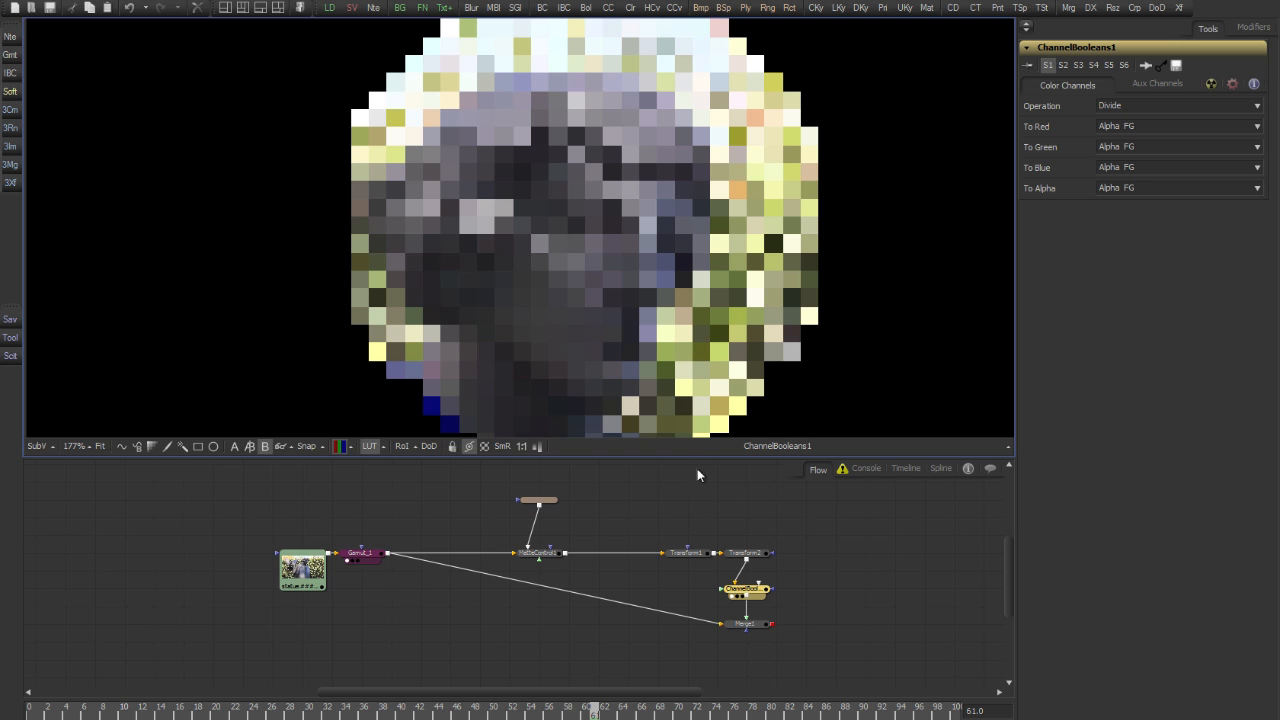
View Merge1 and shrink the ellipse mask to about 0.133 wide and high, centred near X 0.571, Y 0.764
left_click(760, 626)
key("1")
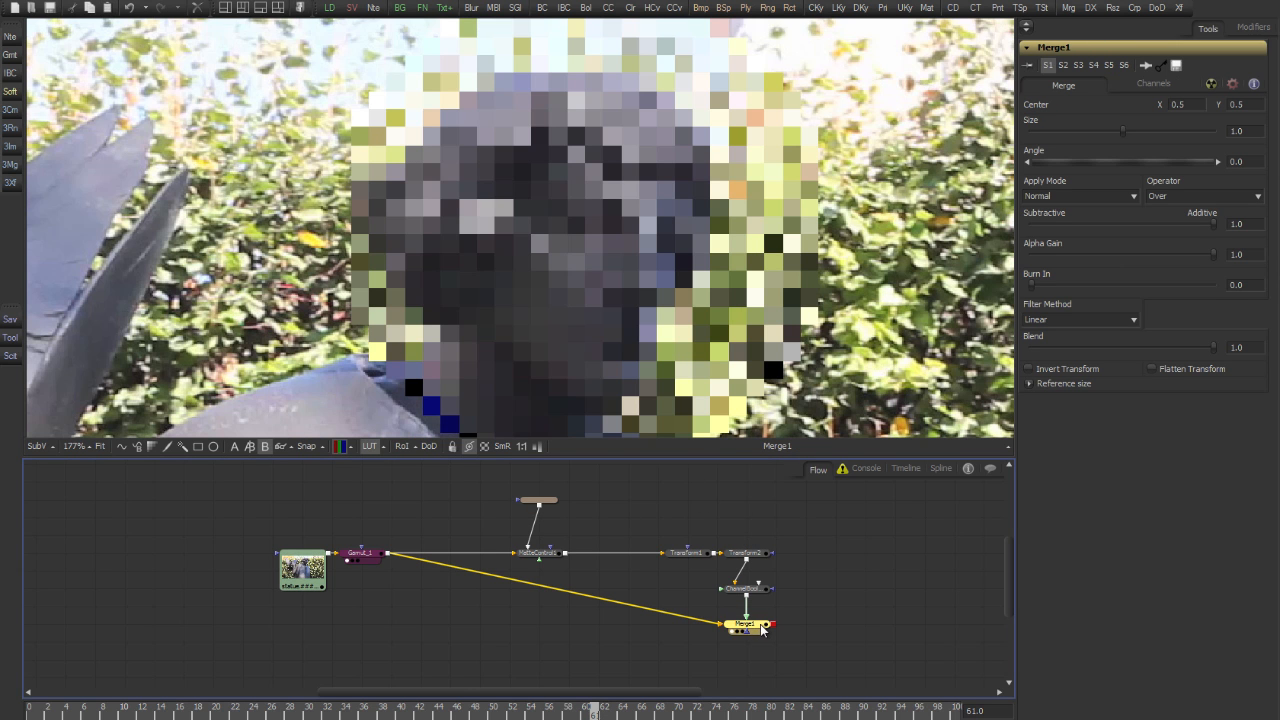
left_click(548, 503)
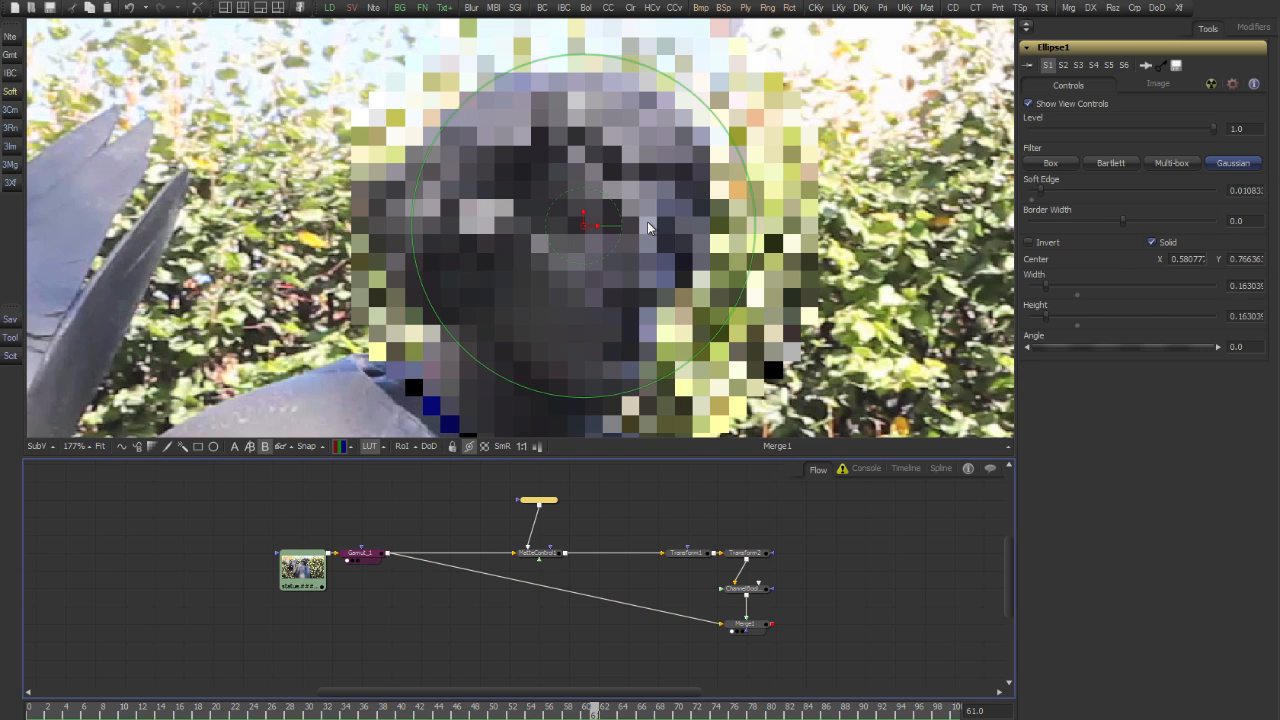
left_click_drag(740, 163, 716, 178)
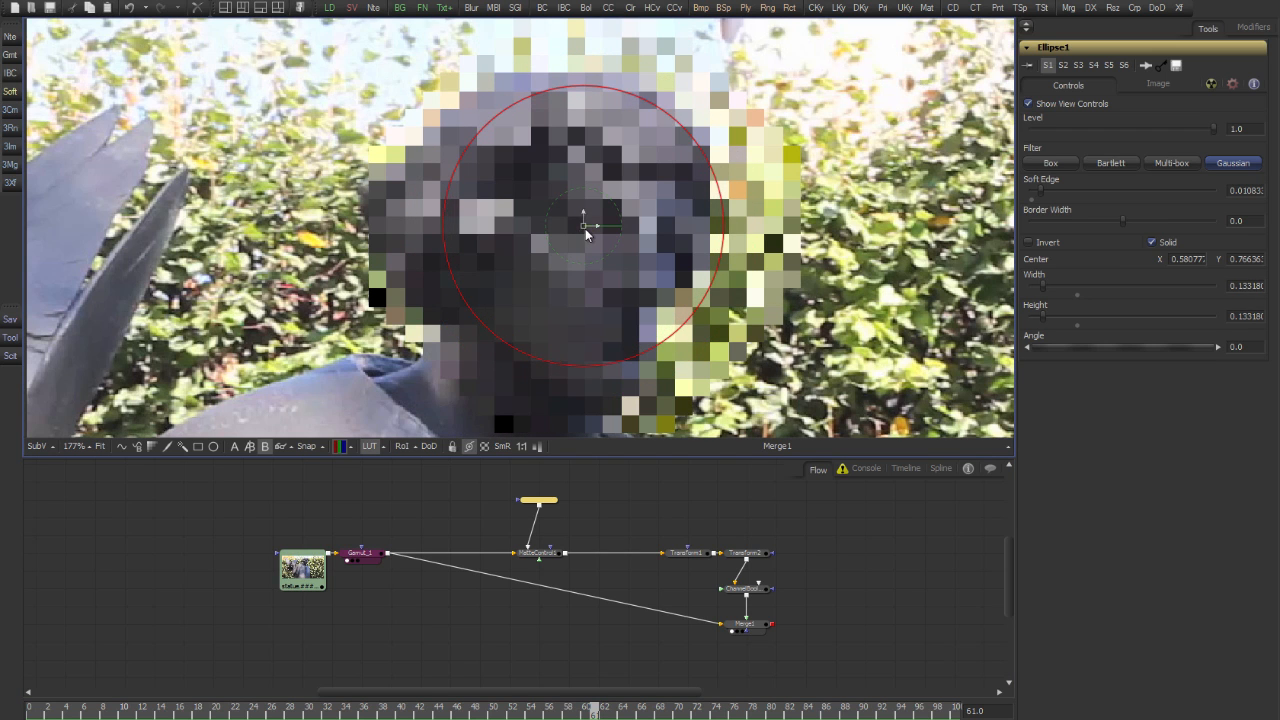
left_click_drag(584, 227, 564, 229)
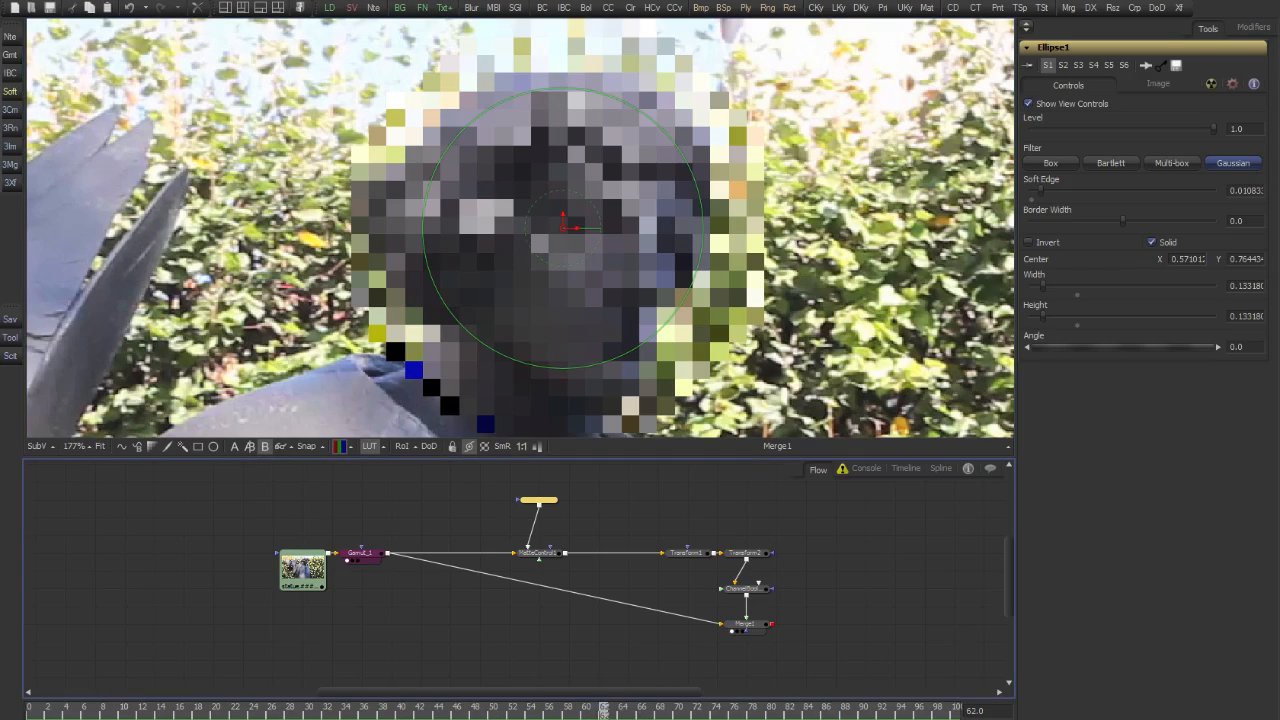
left_click(745, 624)
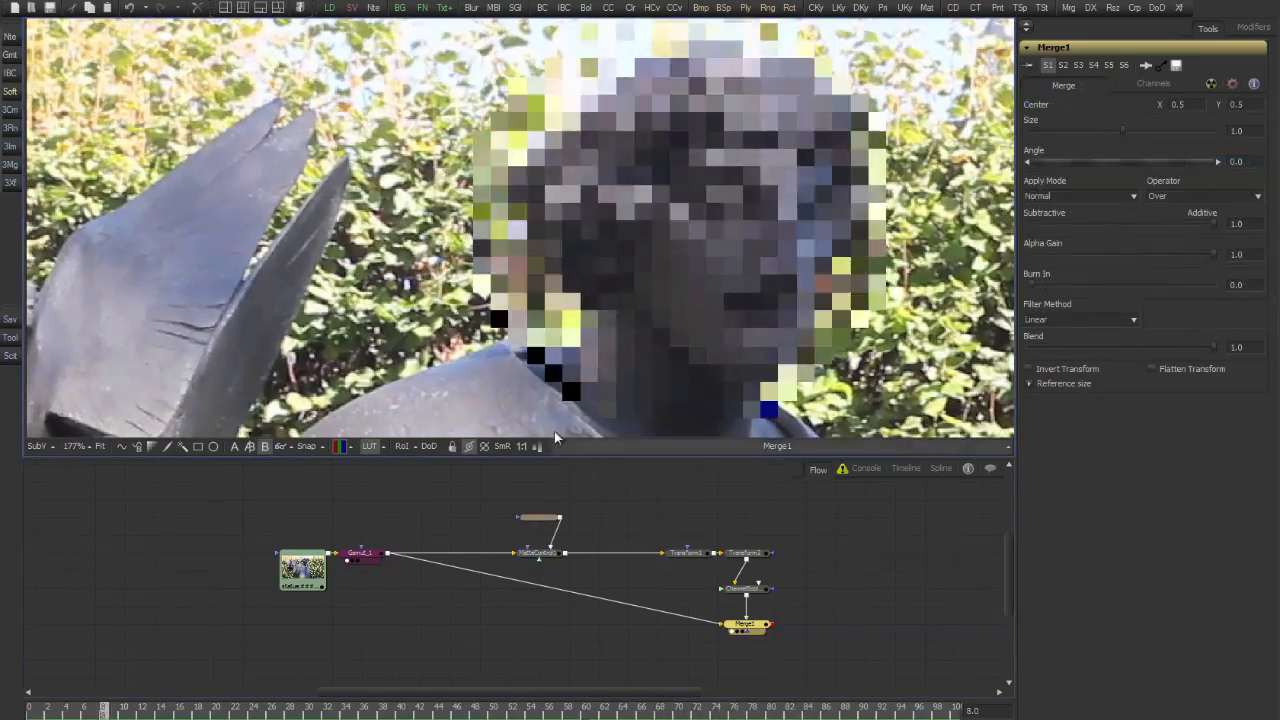
Set the ellipse mask's filter to Box, enlarge it to about 0.138 wide and high, and centre it near X 0.585, Y 0.761
left_click(539, 517)
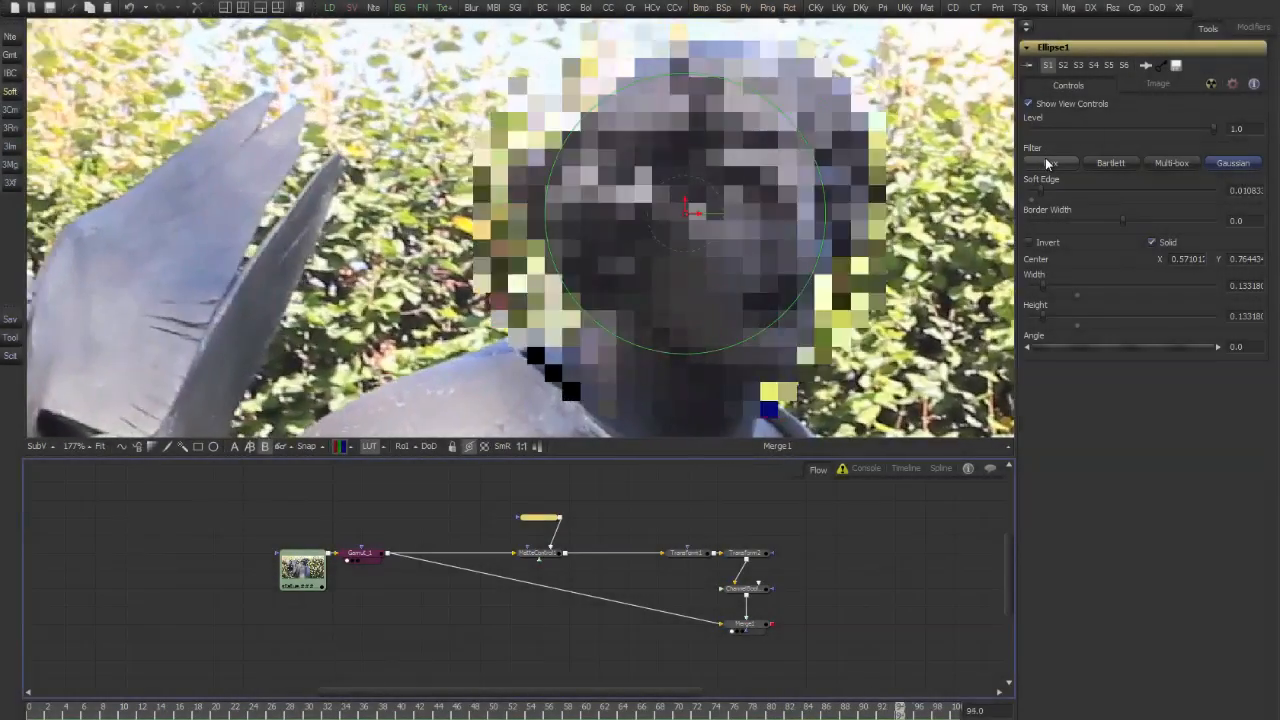
left_click(1047, 162)
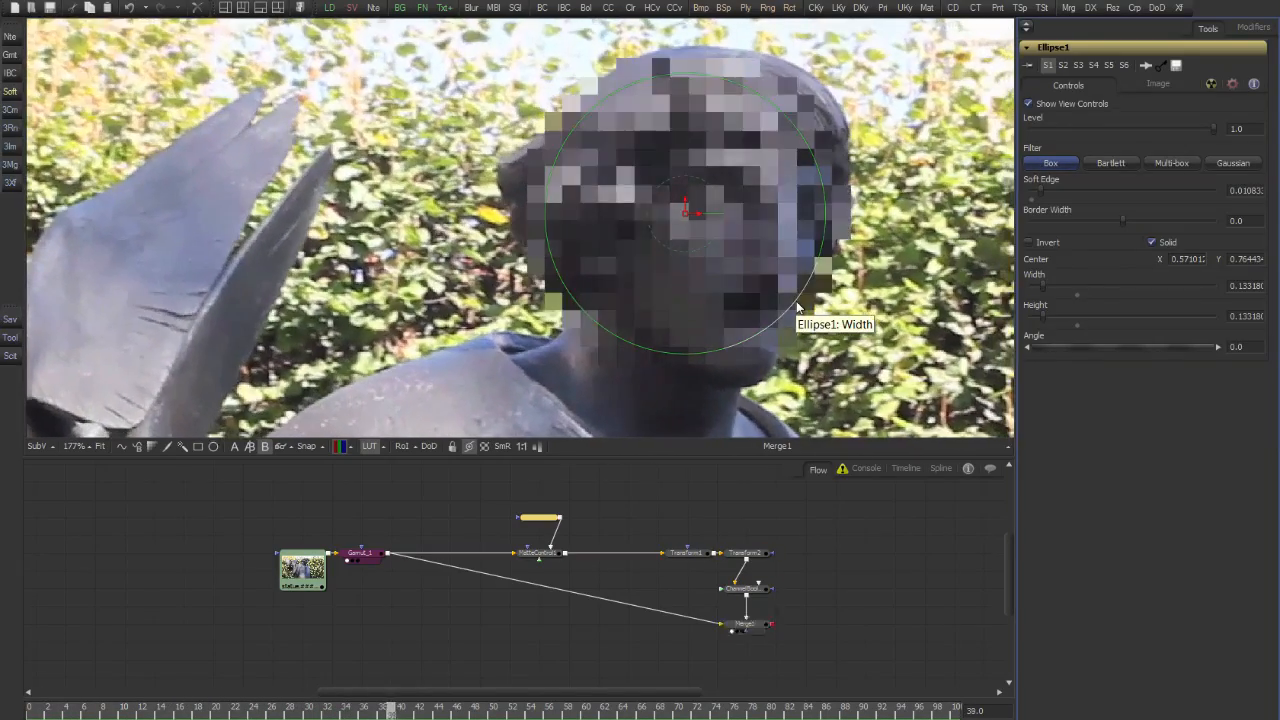
left_click_drag(797, 307, 801, 311)
left_click_drag(680, 216, 707, 222)
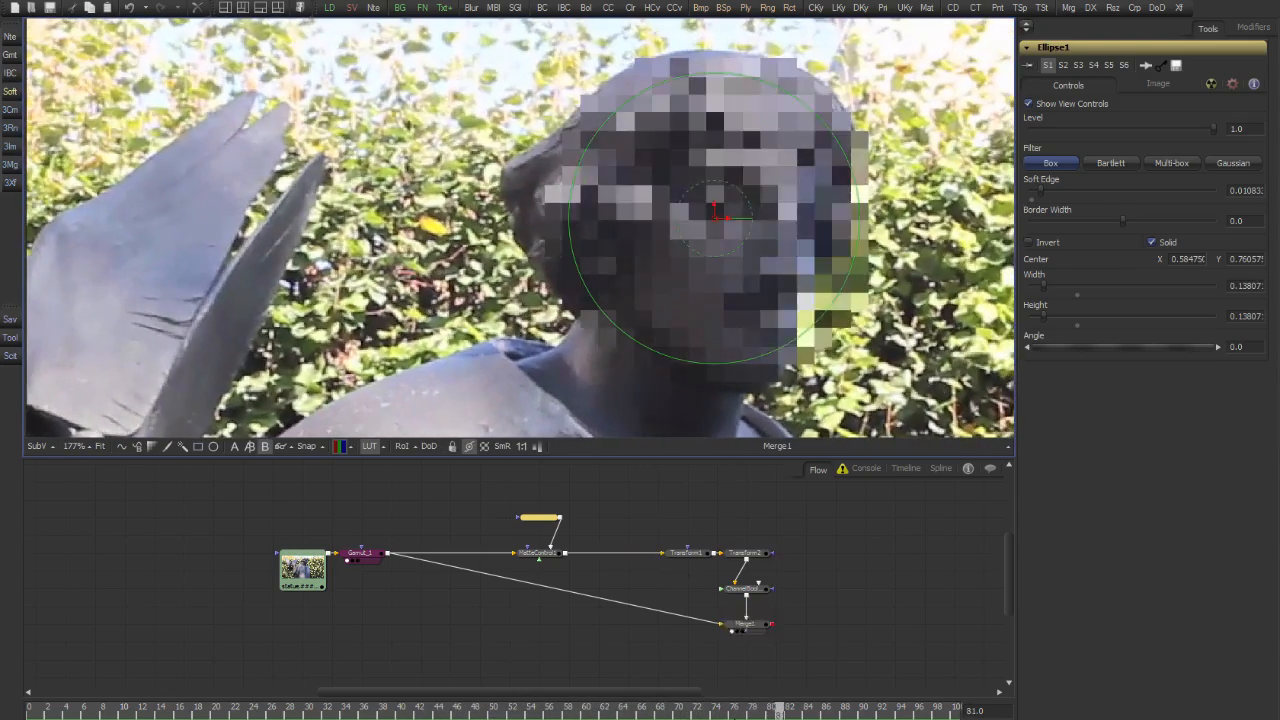
key("space")
Add a Tracker node fed by the gamut node's output and view it
left_click_drag(514, 629, 627, 604)
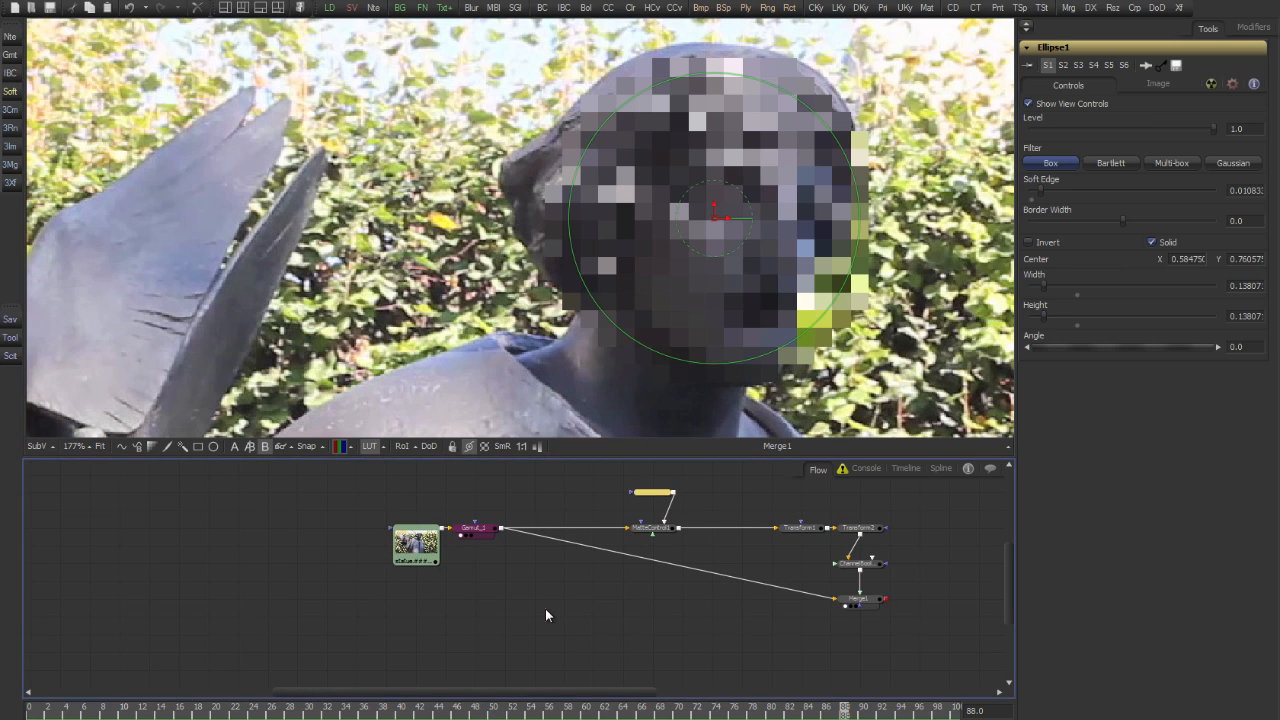
key("ctrl+space")
type("Tracker")
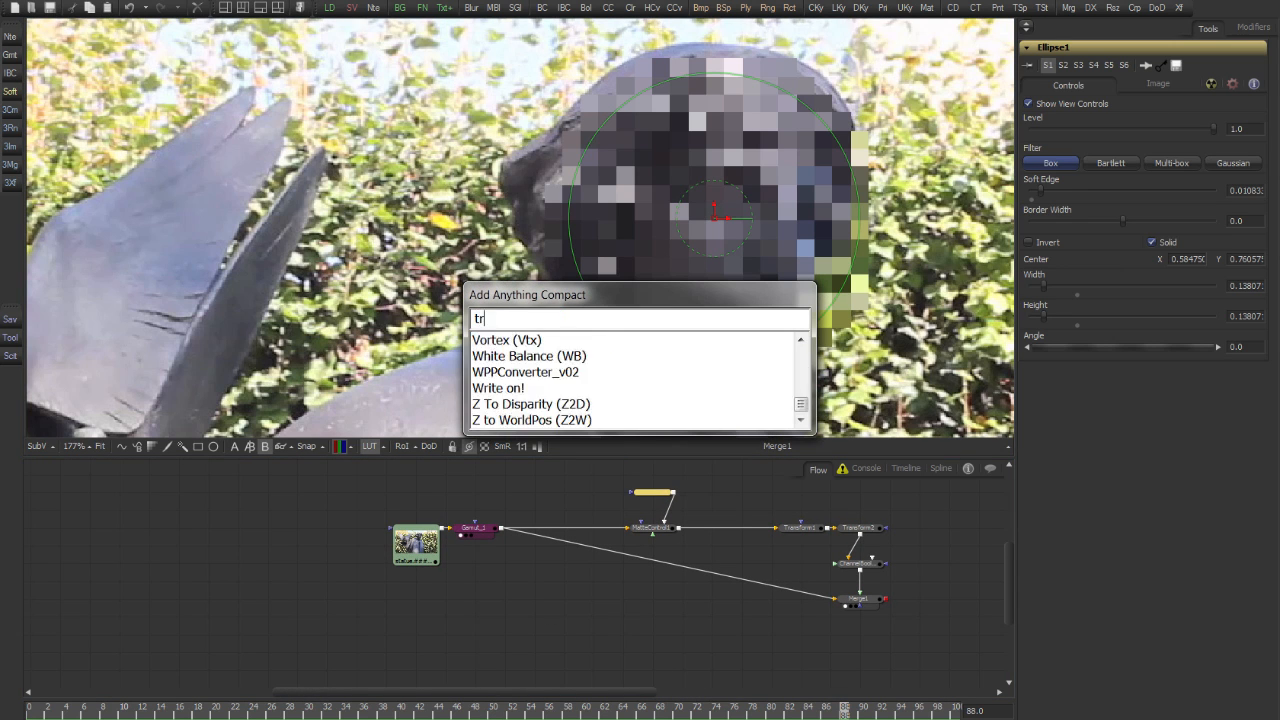
key("Return")
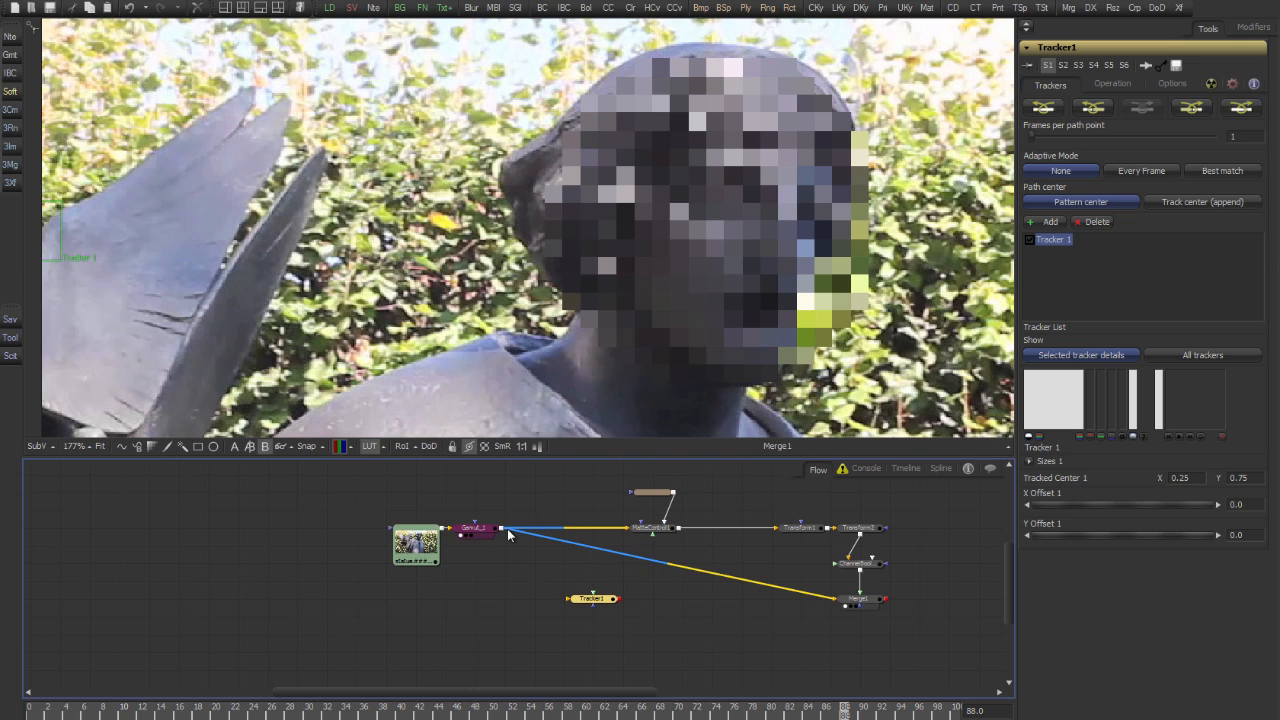
left_click_drag(507, 530, 600, 605)
key("1")
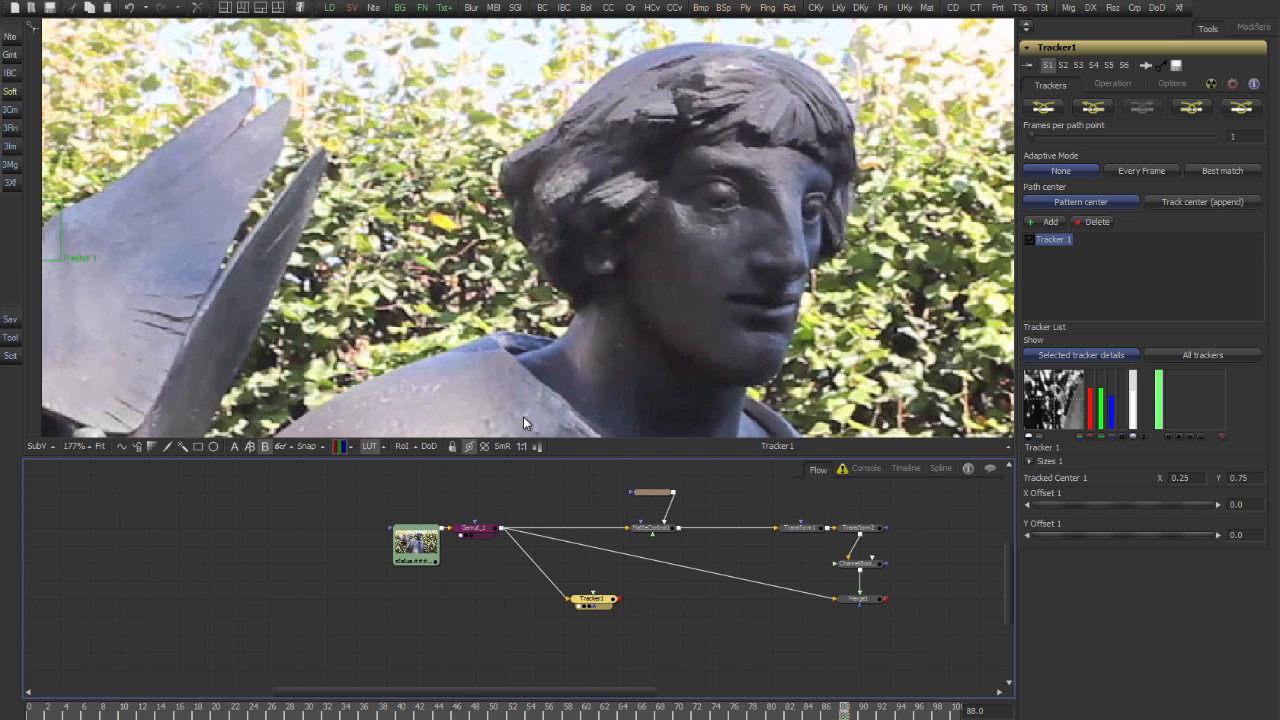
Place the tracker's pattern box on the statue's eye and adjust its position at frame 0
scroll(699, 317, "down", 5)
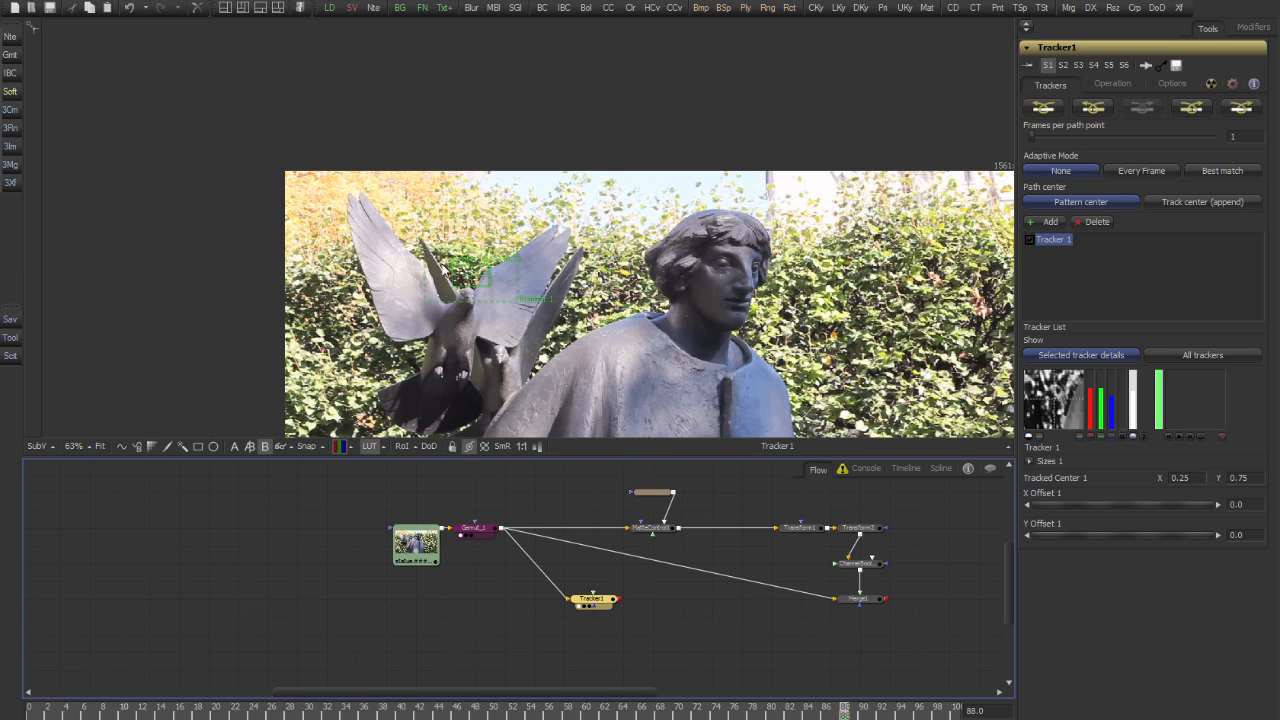
left_click_drag(450, 267, 706, 254)
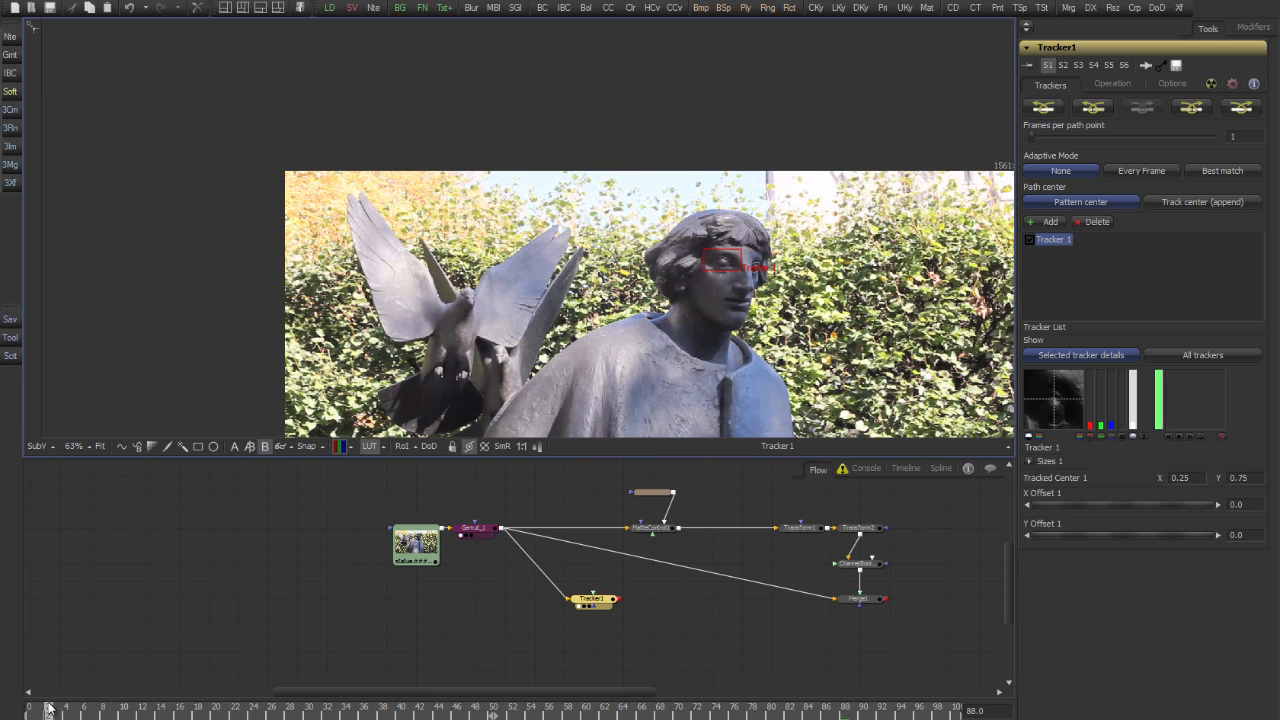
left_click_drag(49, 708, 30, 708)
scroll(725, 248, "up", 5)
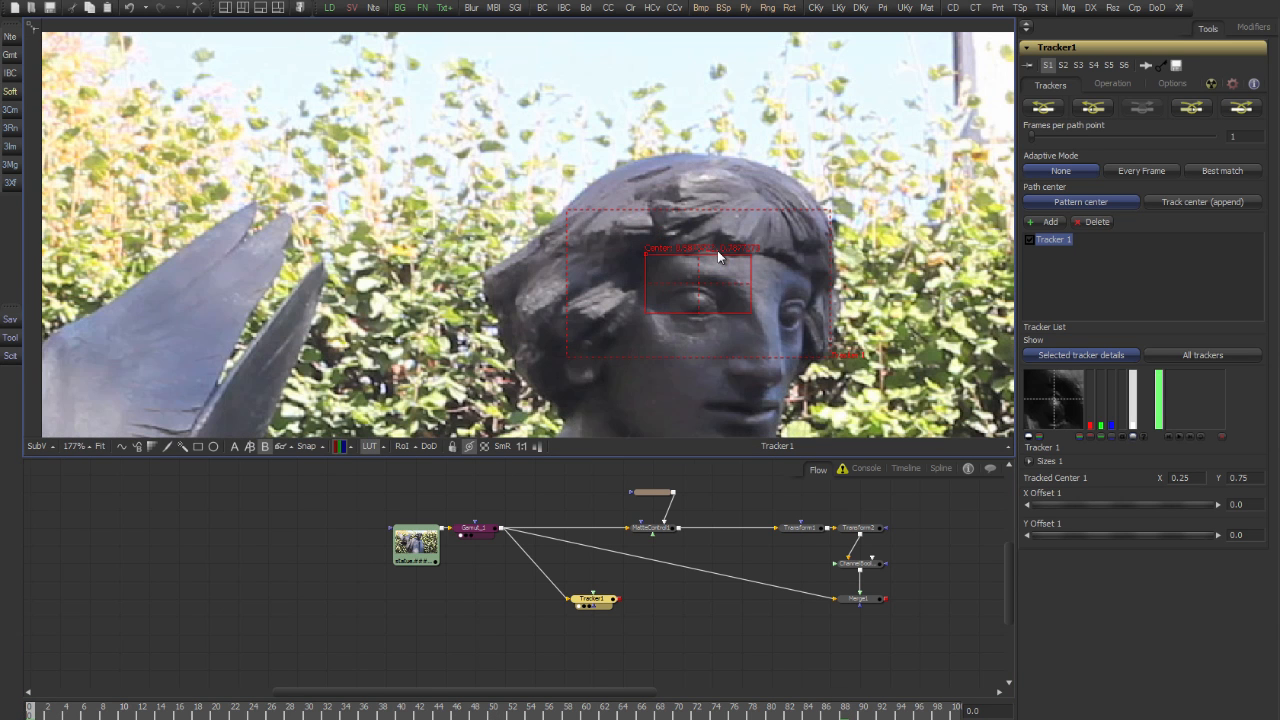
left_click_drag(649, 254, 641, 270)
left_click_drag(812, 324, 744, 232)
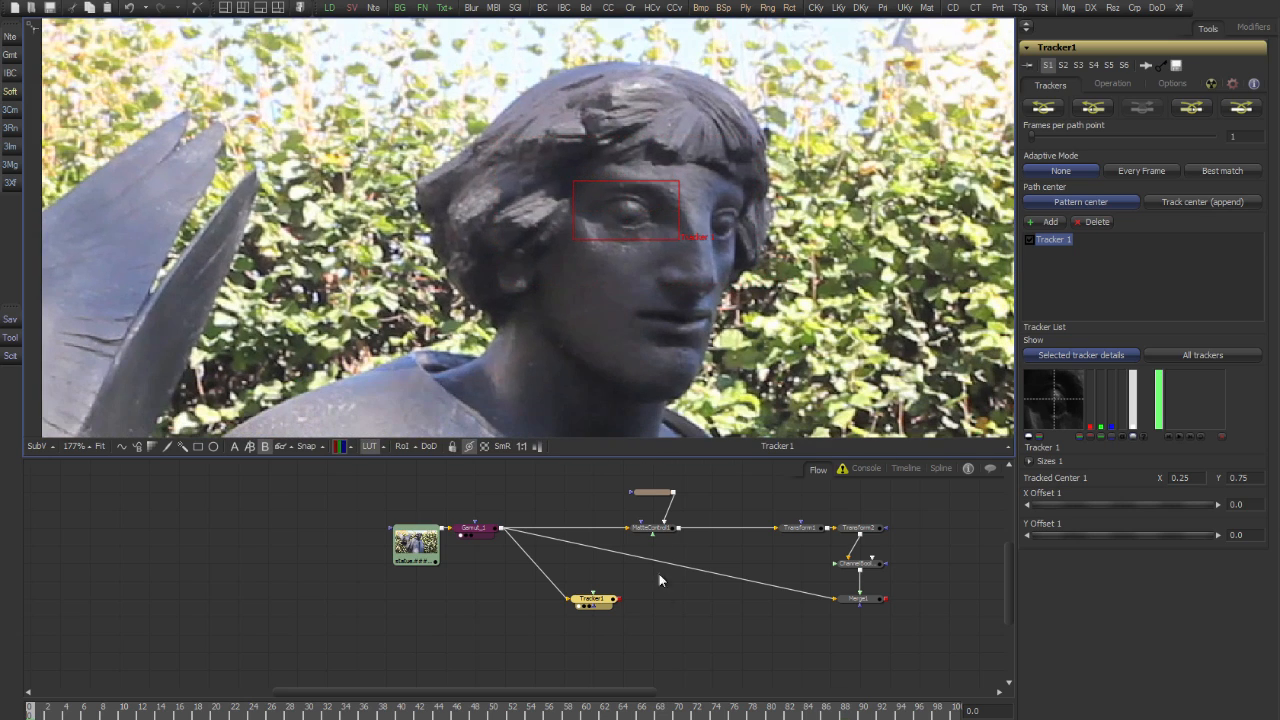
Track the eye pattern forward through frames 0 to 100 and return to frame 0
left_click(1189, 107)
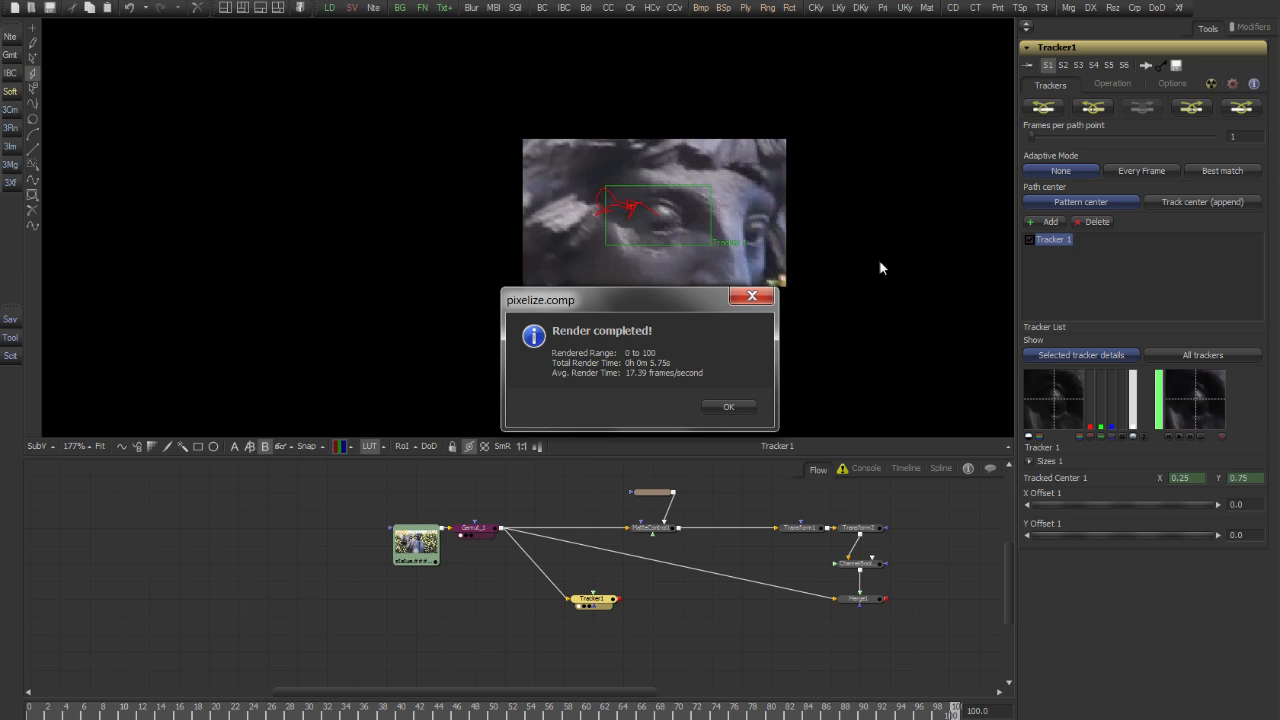
key("Return")
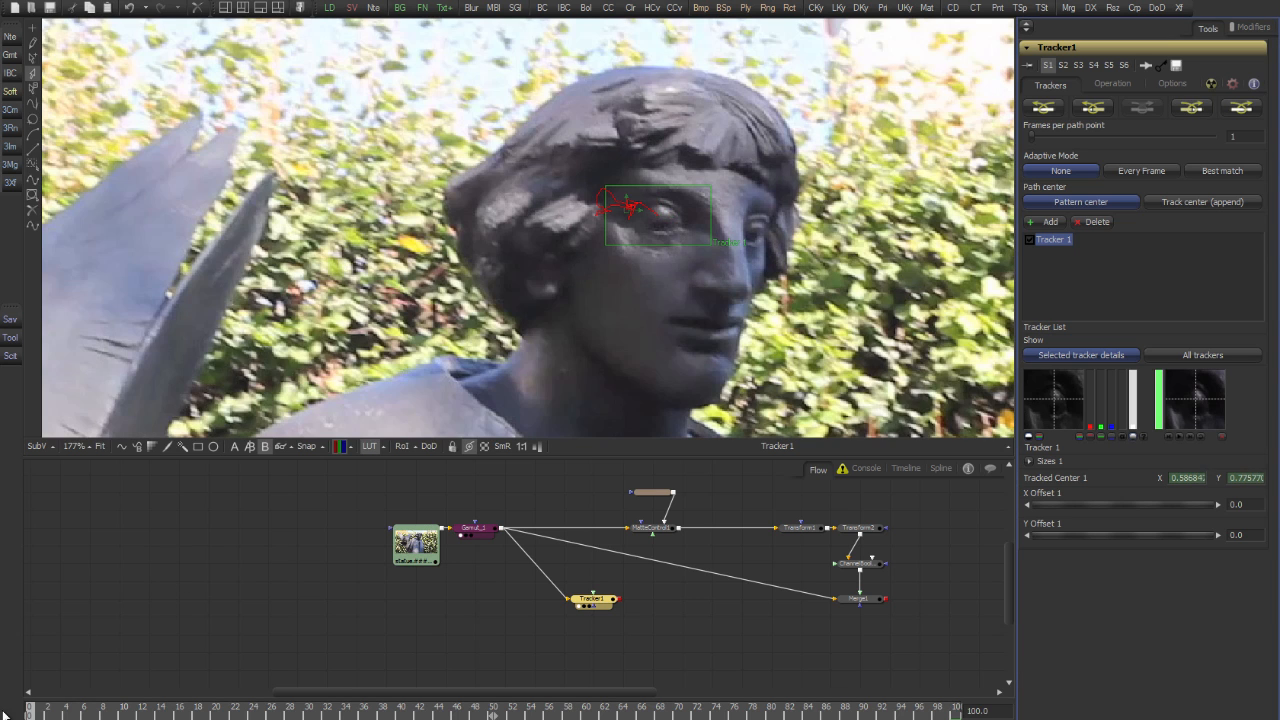
left_click(28, 712)
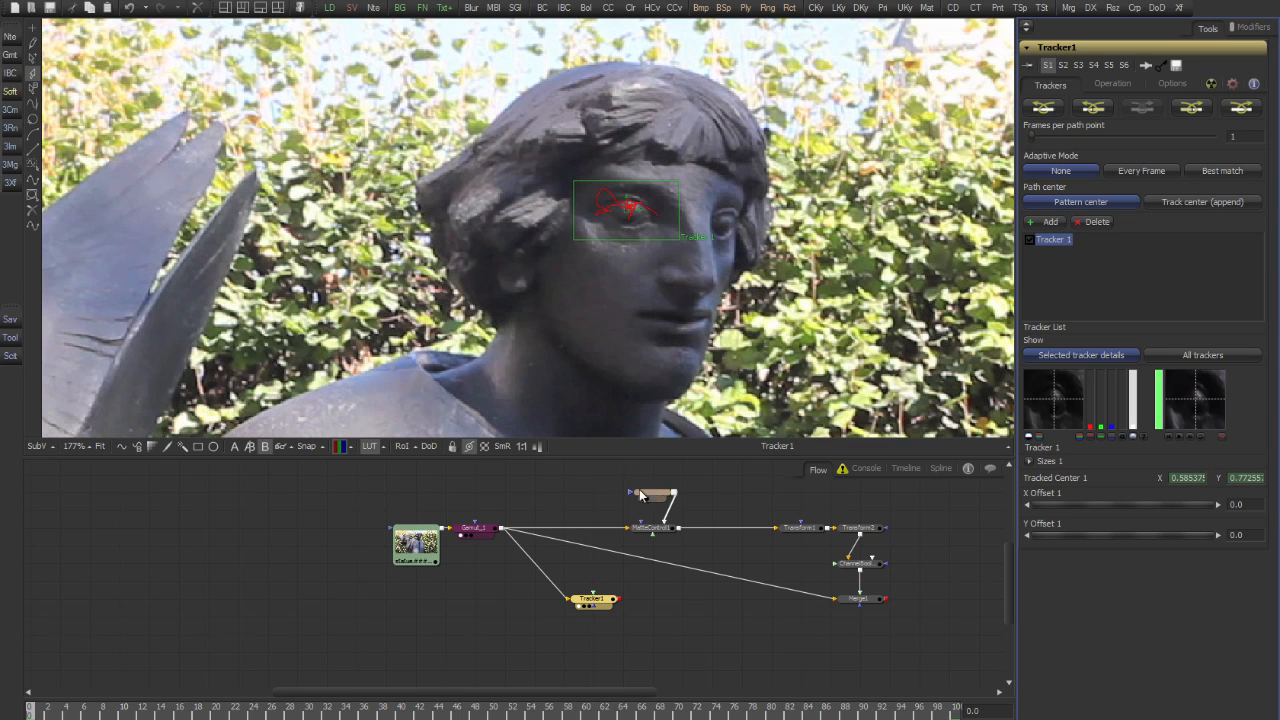
Connect the ellipse mask's Center to Tracker1's "Tracker 1: Offset position" output
left_click(650, 494)
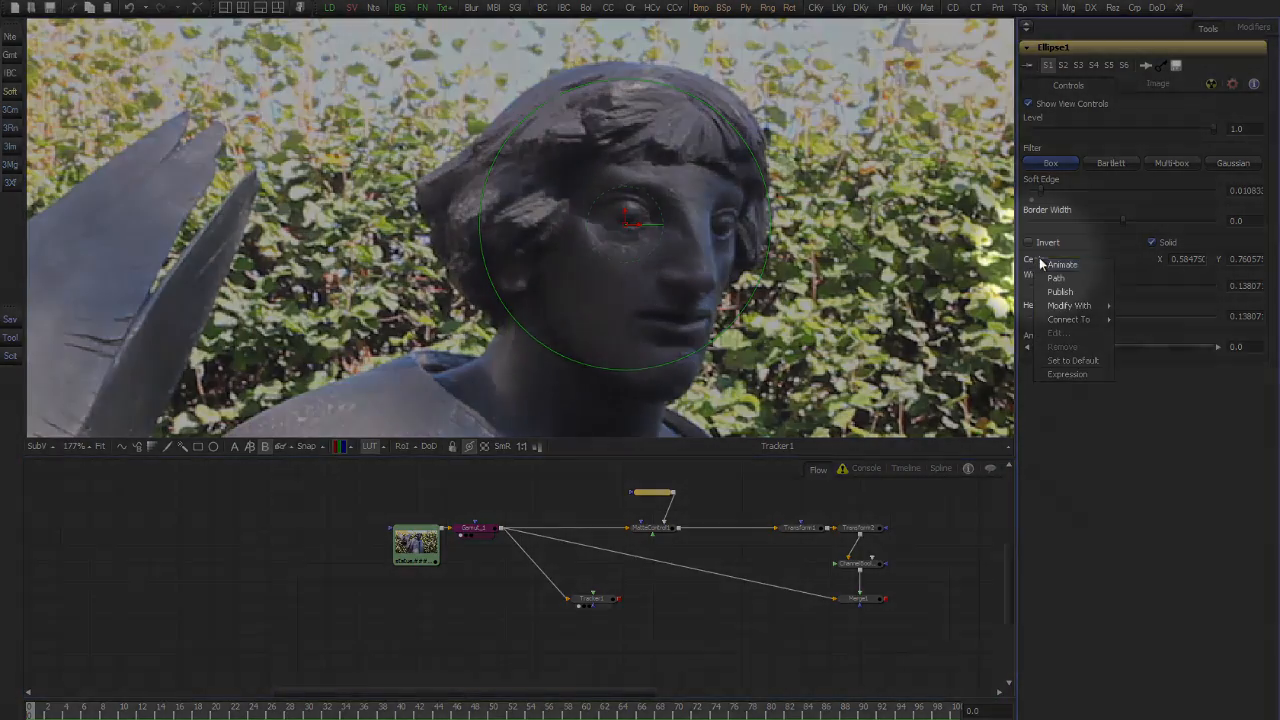
right_click(1037, 259)
mouse_move(1083, 306)
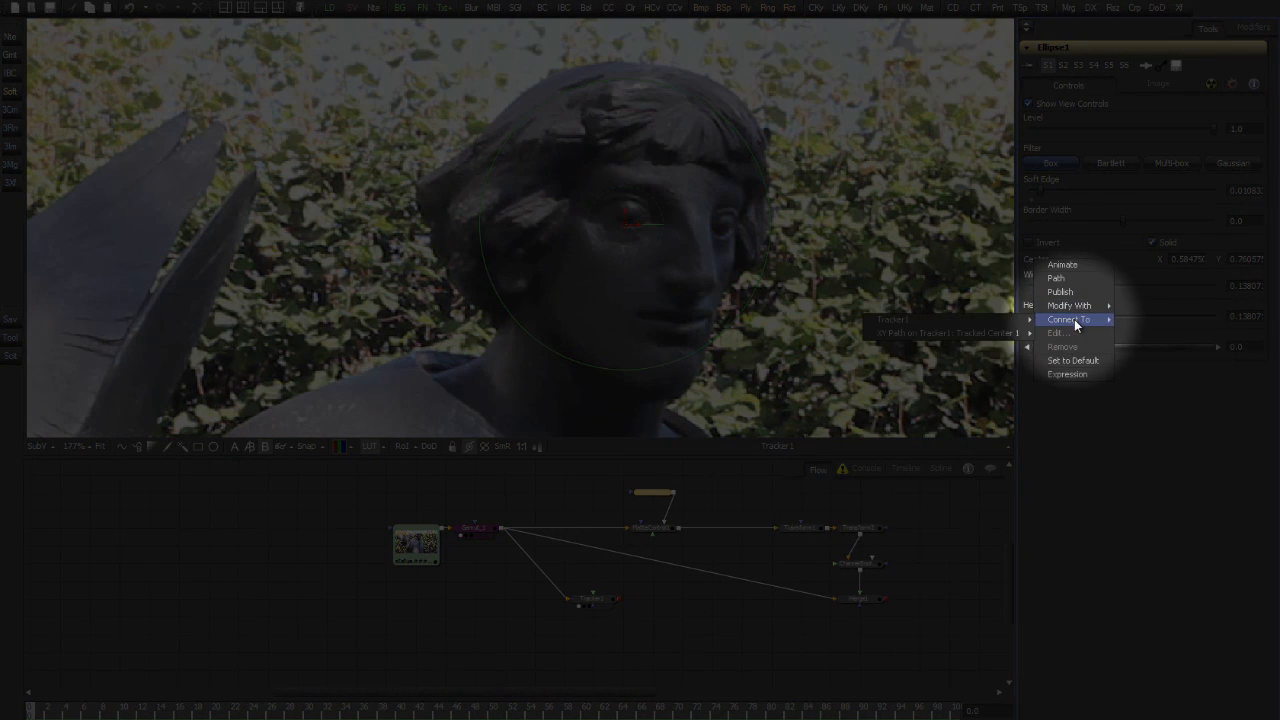
mouse_move(1000, 319)
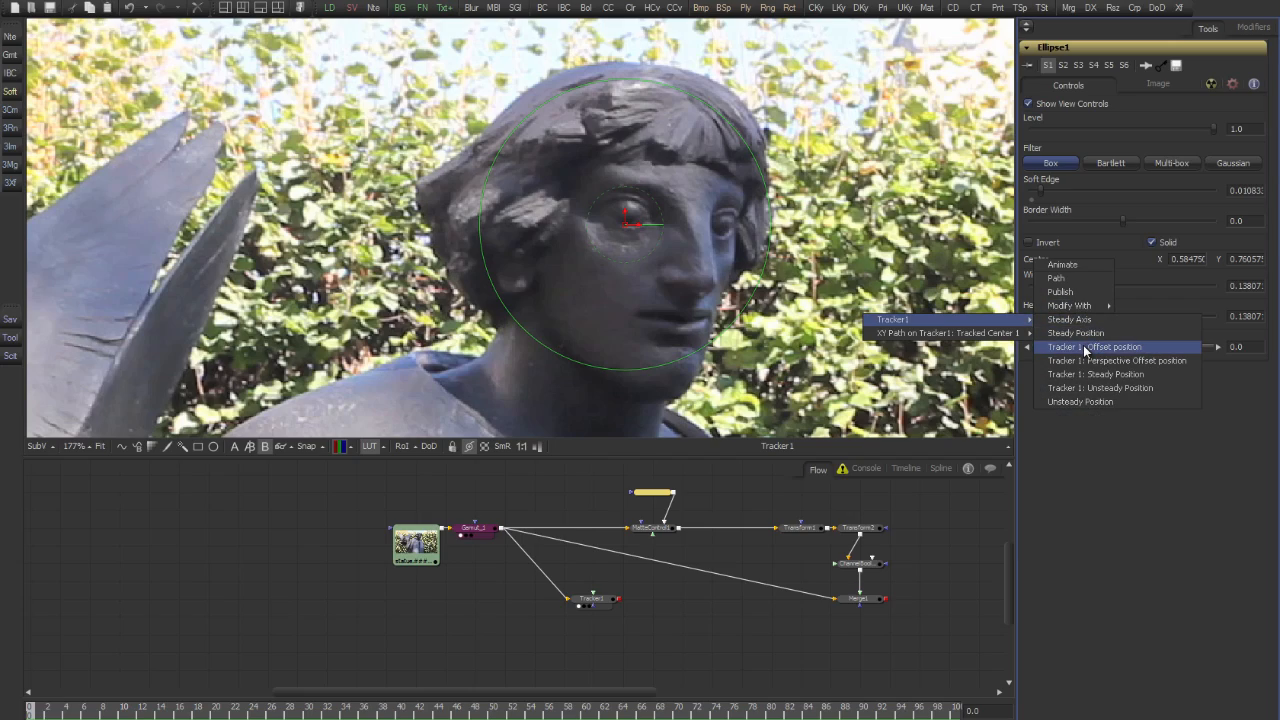
left_click(1082, 346)
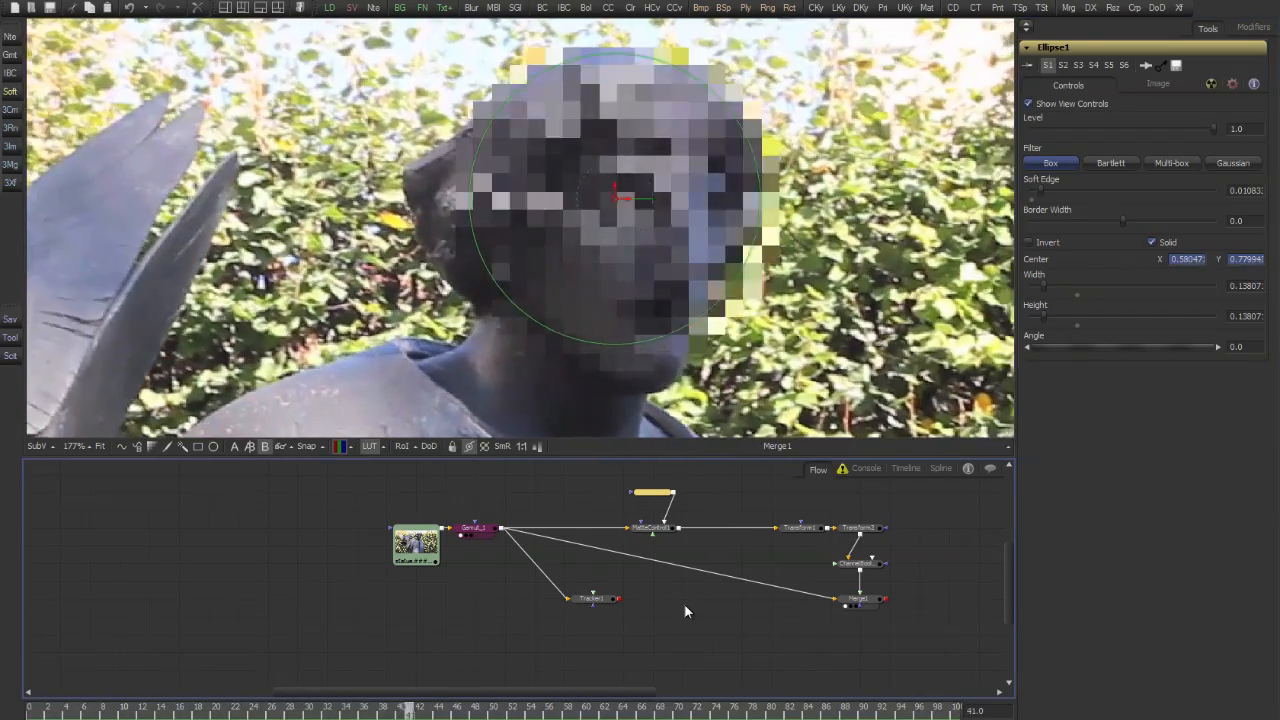
Set Tracker1's Y Offset 1 to about -0.0092 and check the pixelated head in the full frame
left_click(602, 600)
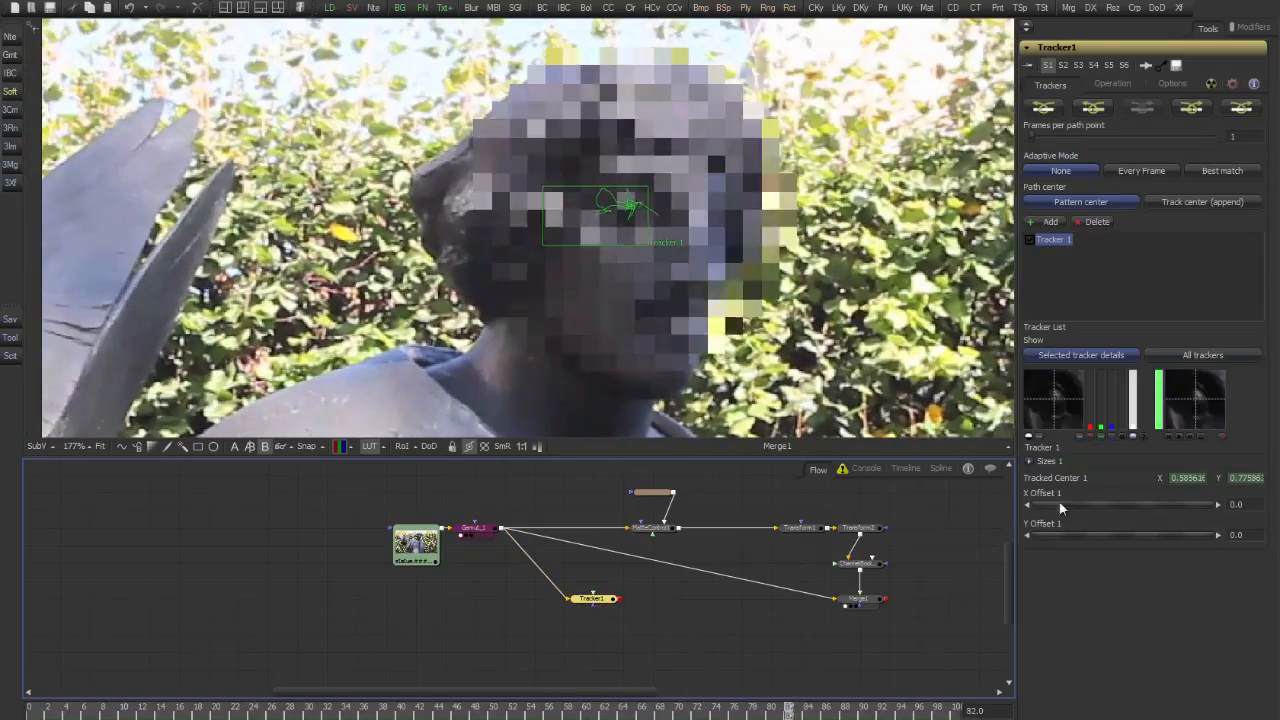
left_click_drag(1102, 504, 1102, 534)
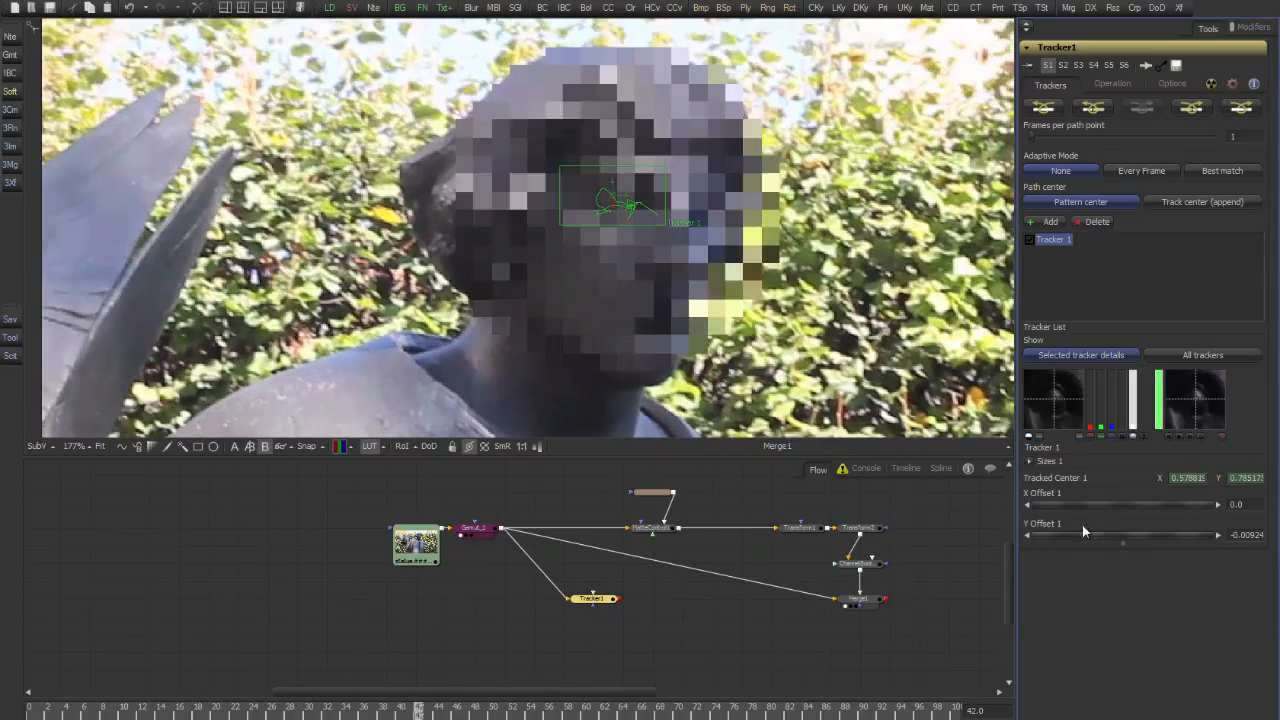
scroll(783, 280, "down", 4)
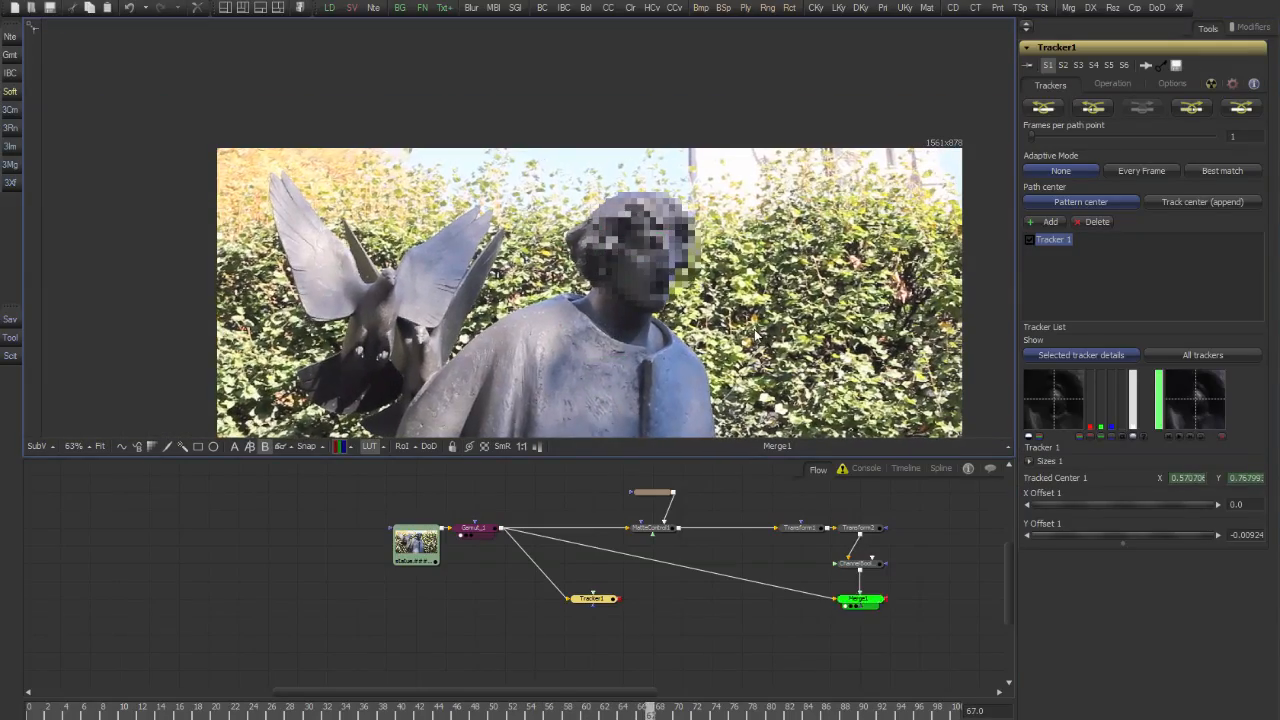
left_click_drag(727, 318, 697, 242)
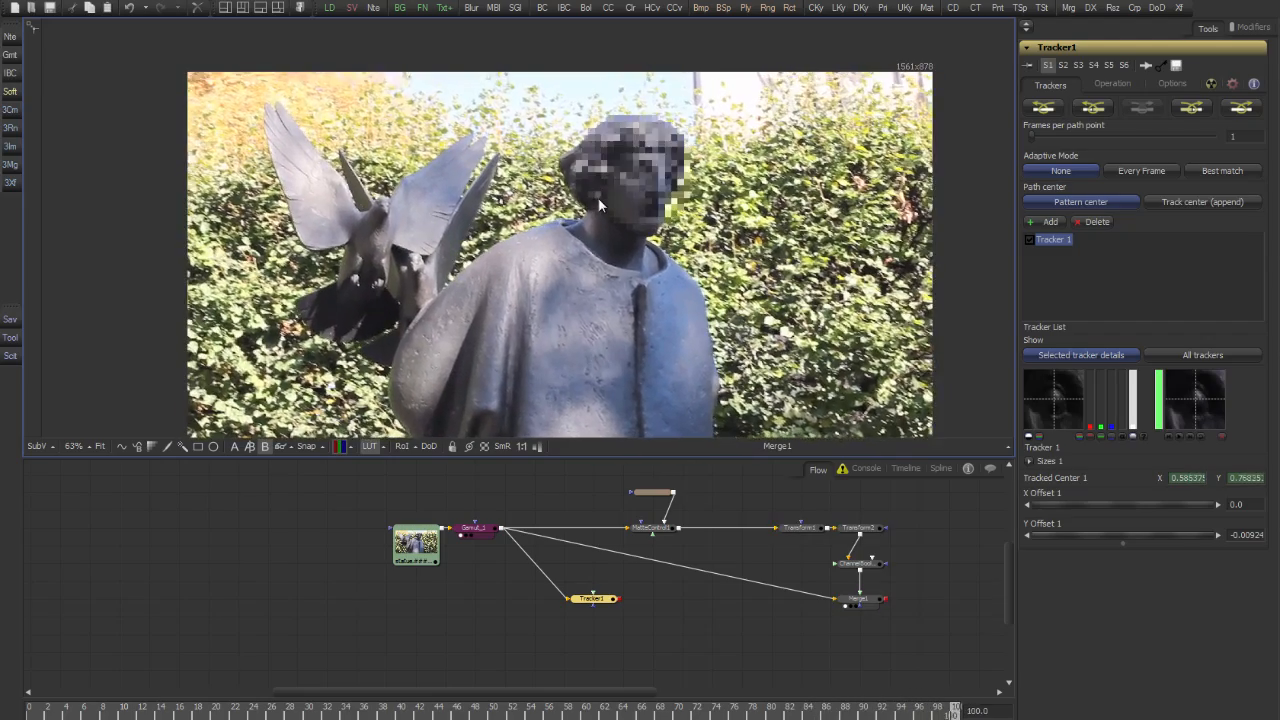
View Tracker1 and set its operation to Match Move with the BG only merge mode
key("1")
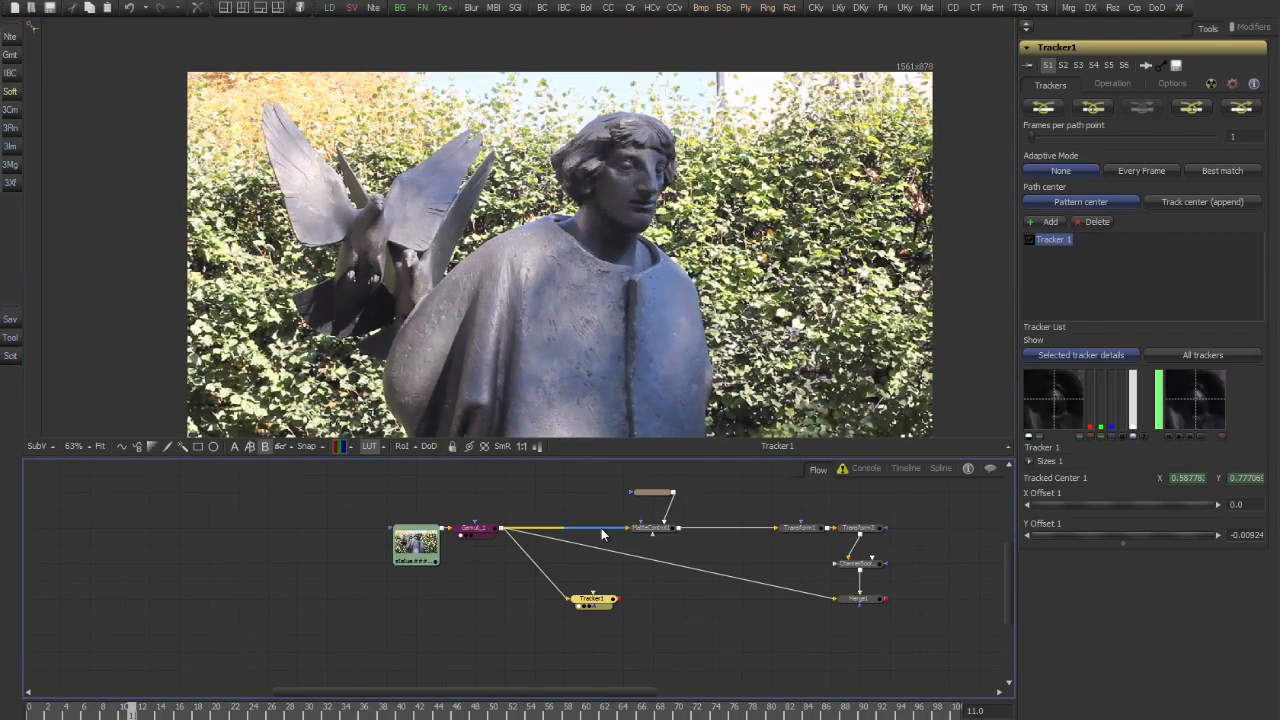
left_click(1110, 84)
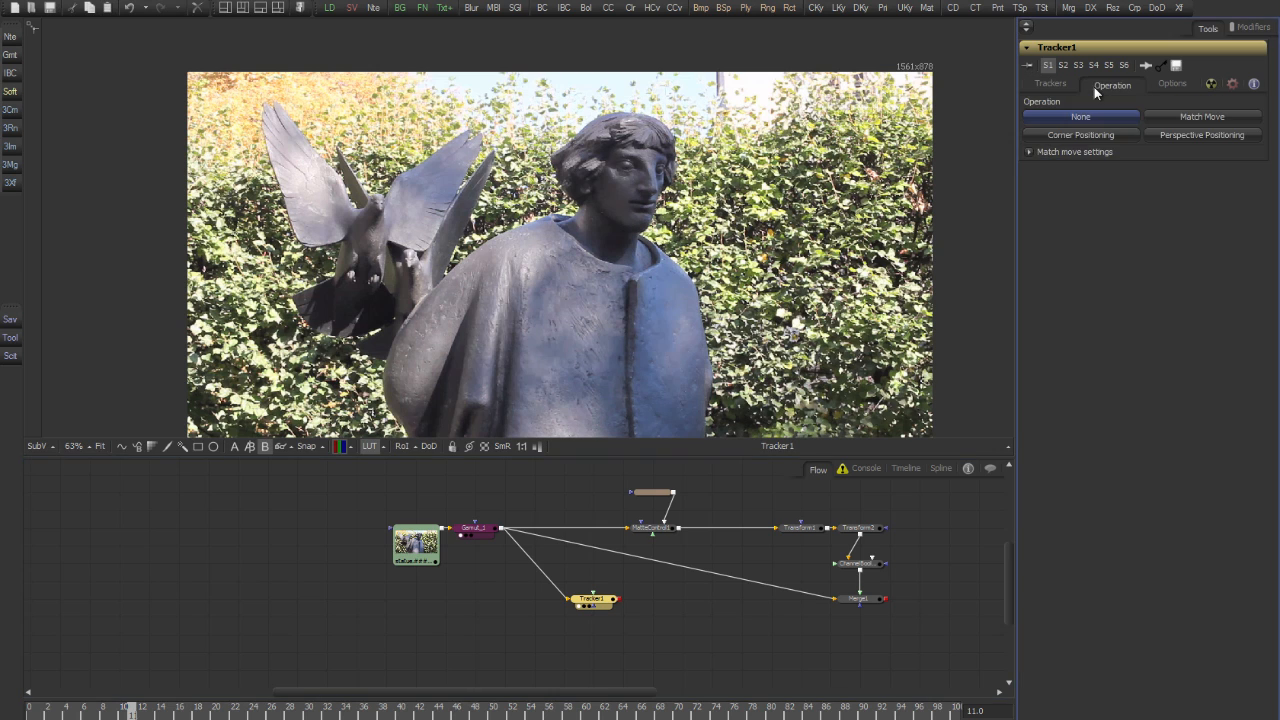
left_click(1185, 116)
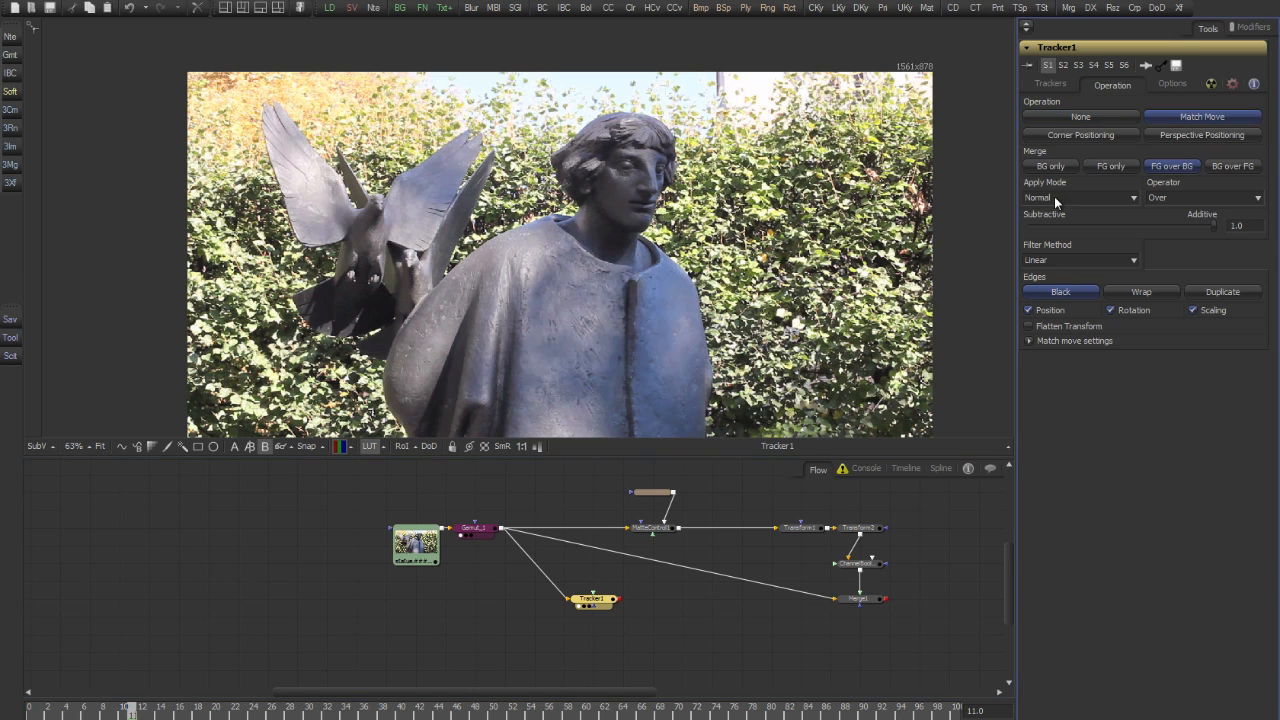
left_click(1049, 168)
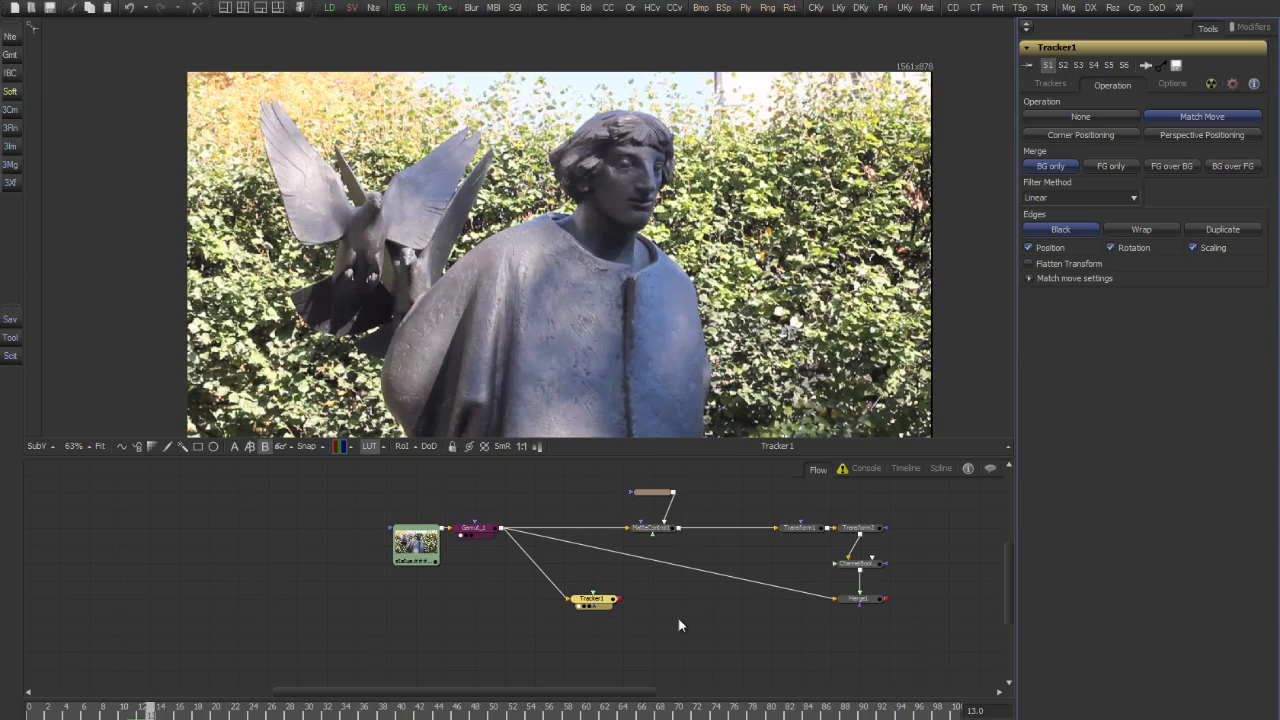
Place Tracker1 between the gamut node and MatteControl1, feed it into MatteControl1 and view the matte result
left_click_drag(606, 618, 606, 598)
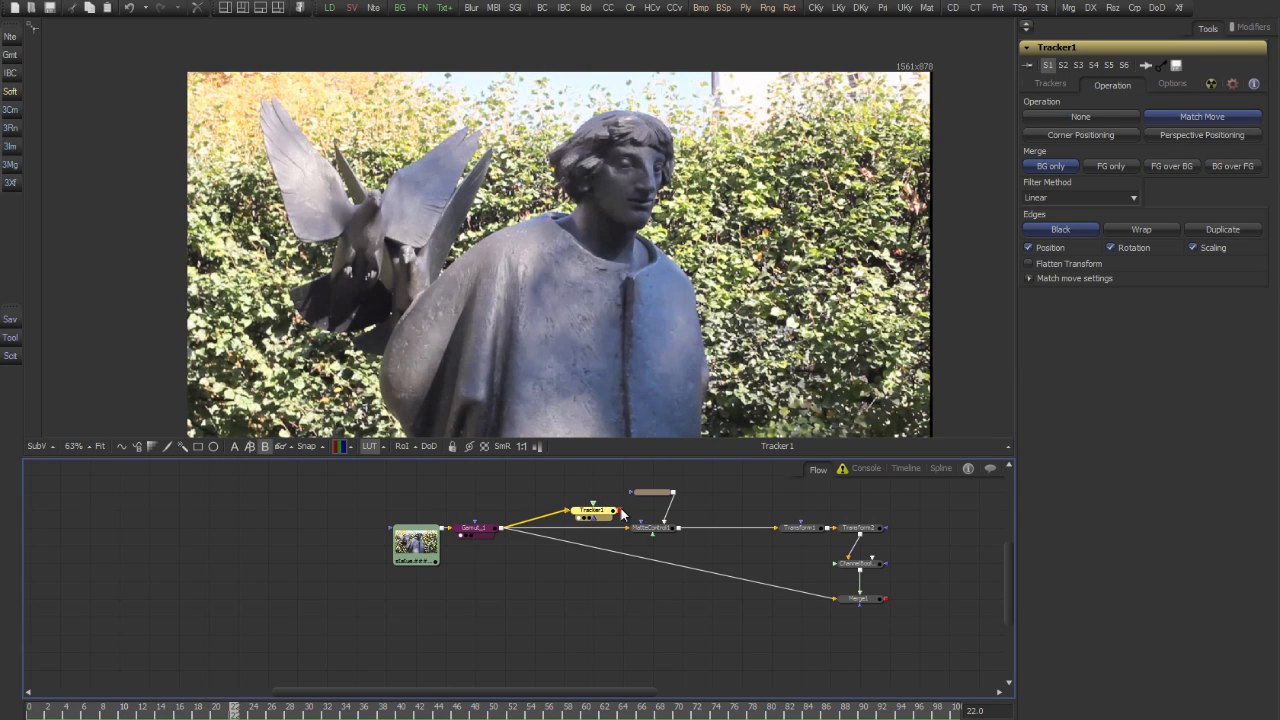
left_click(648, 530)
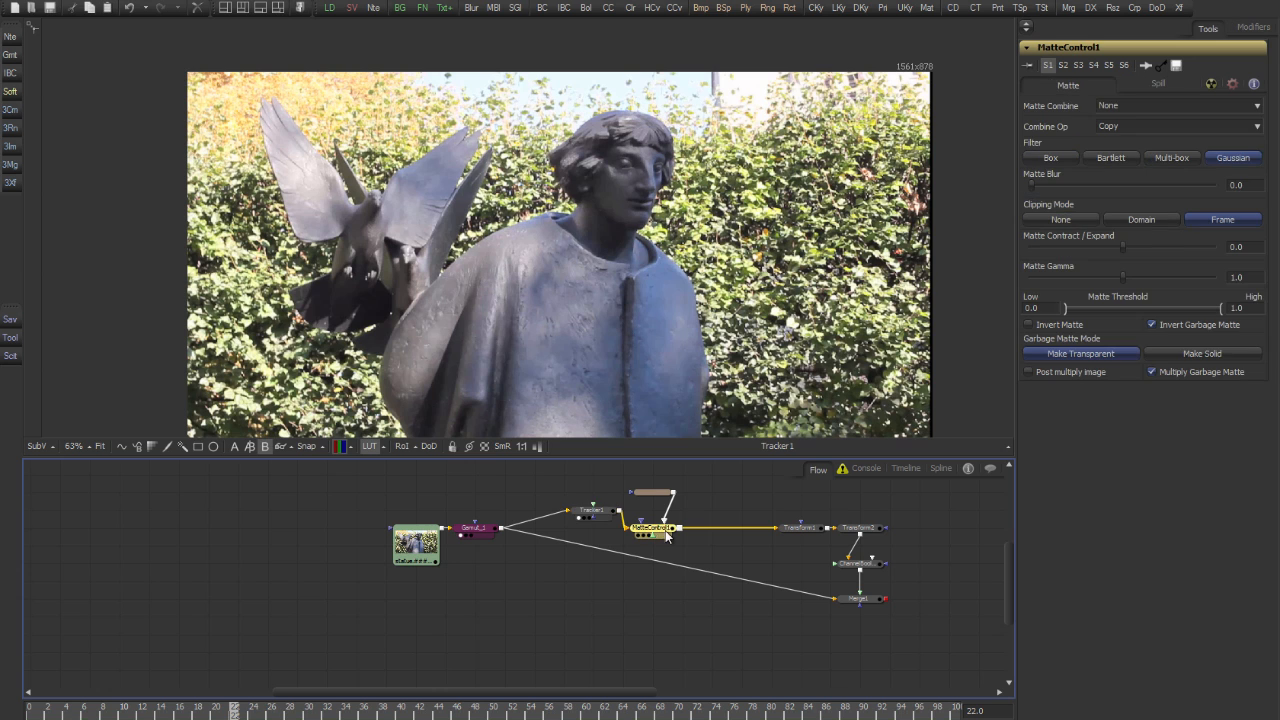
key("1")
Remove the Tracker1 connection from the ellipse mask's Center
left_click(668, 495)
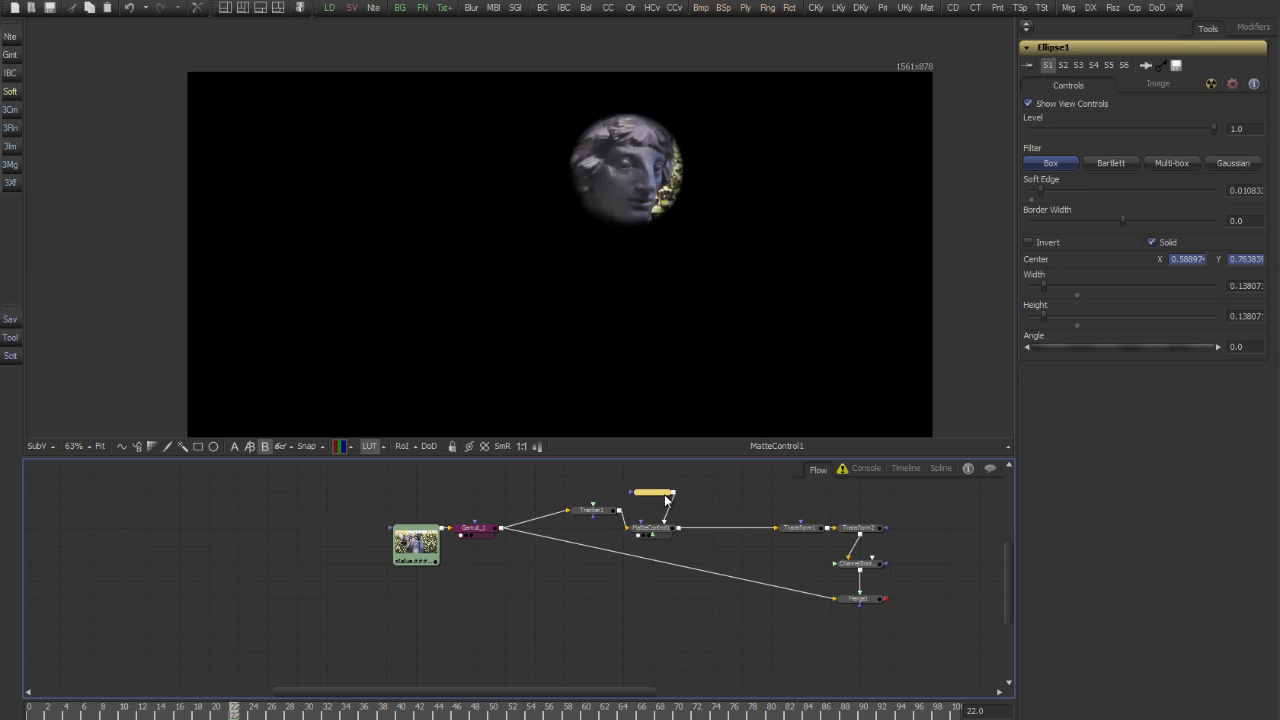
right_click(1057, 261)
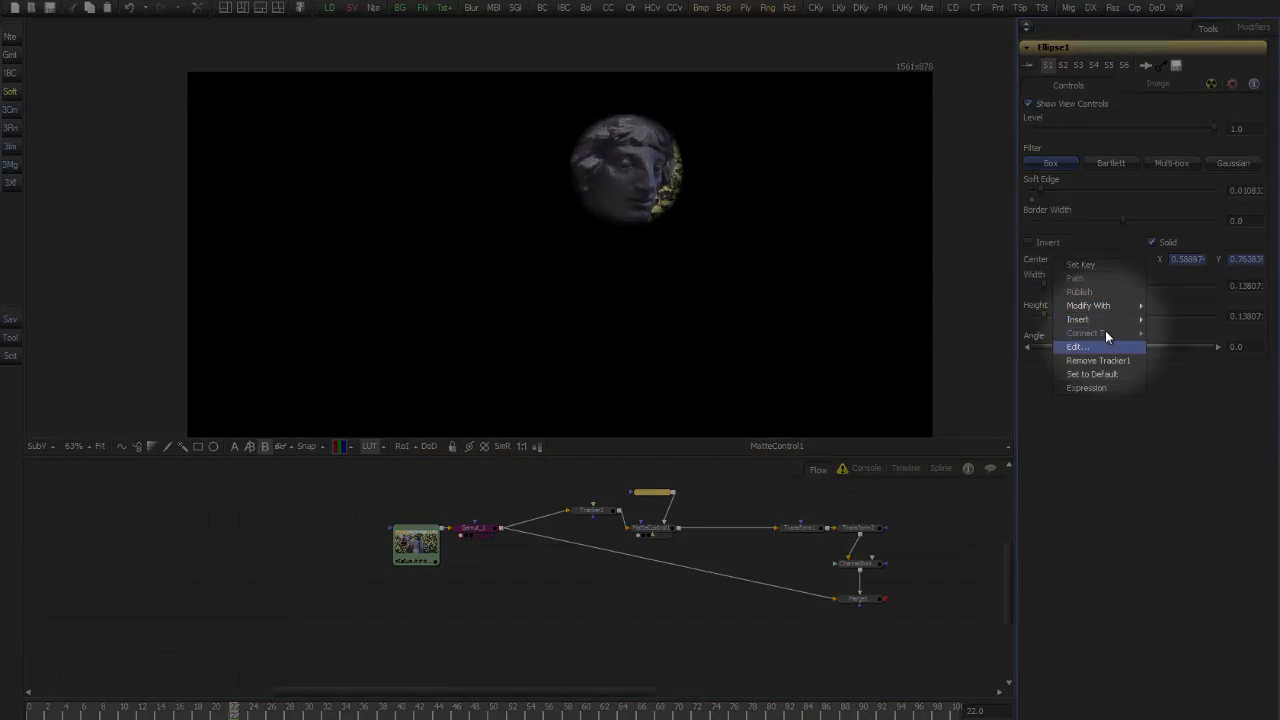
left_click(1097, 361)
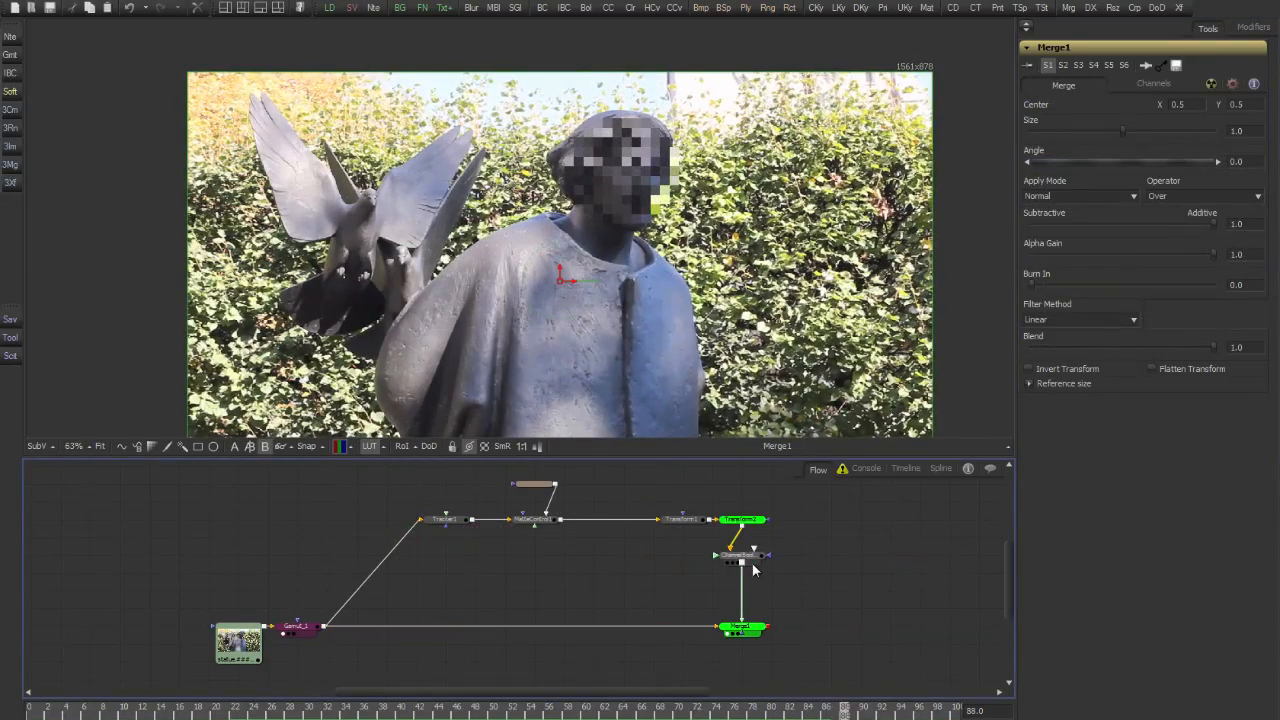
Insert a Transform node between ChannelBooleans1 and Merge1 and run the Destabilize Transform script on it, connected to Tracker1
left_click(755, 560)
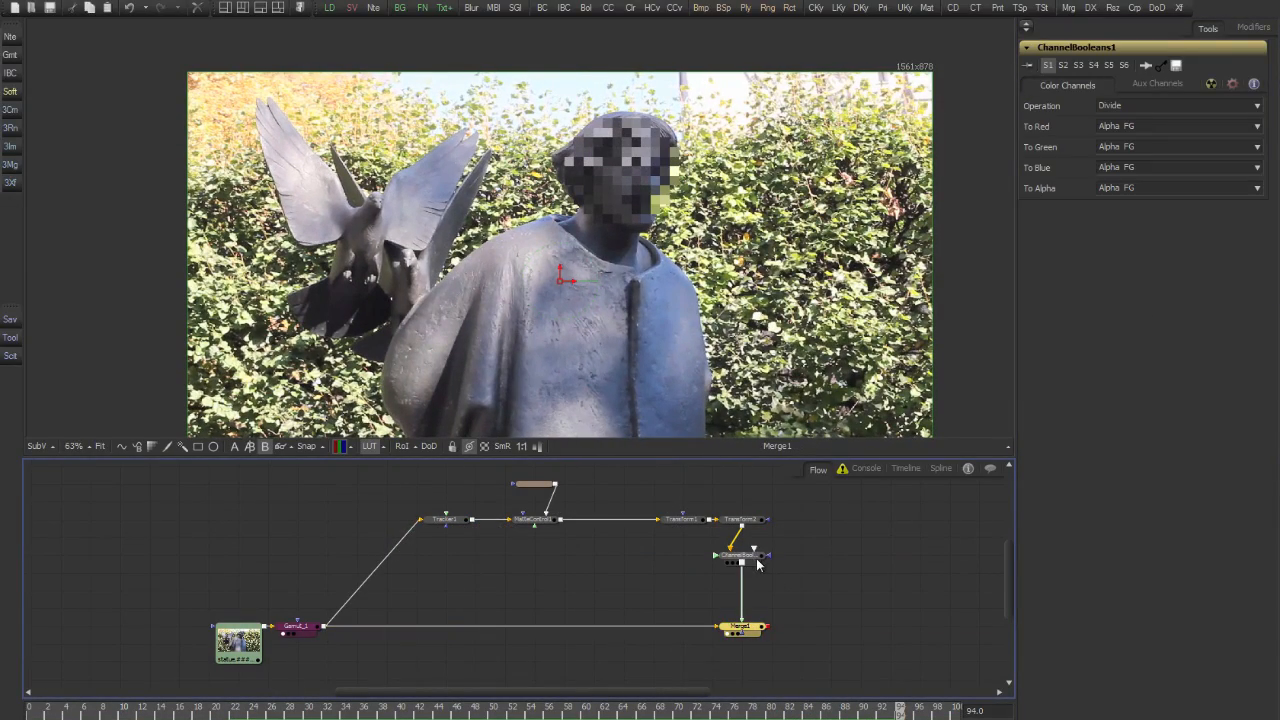
key("t")
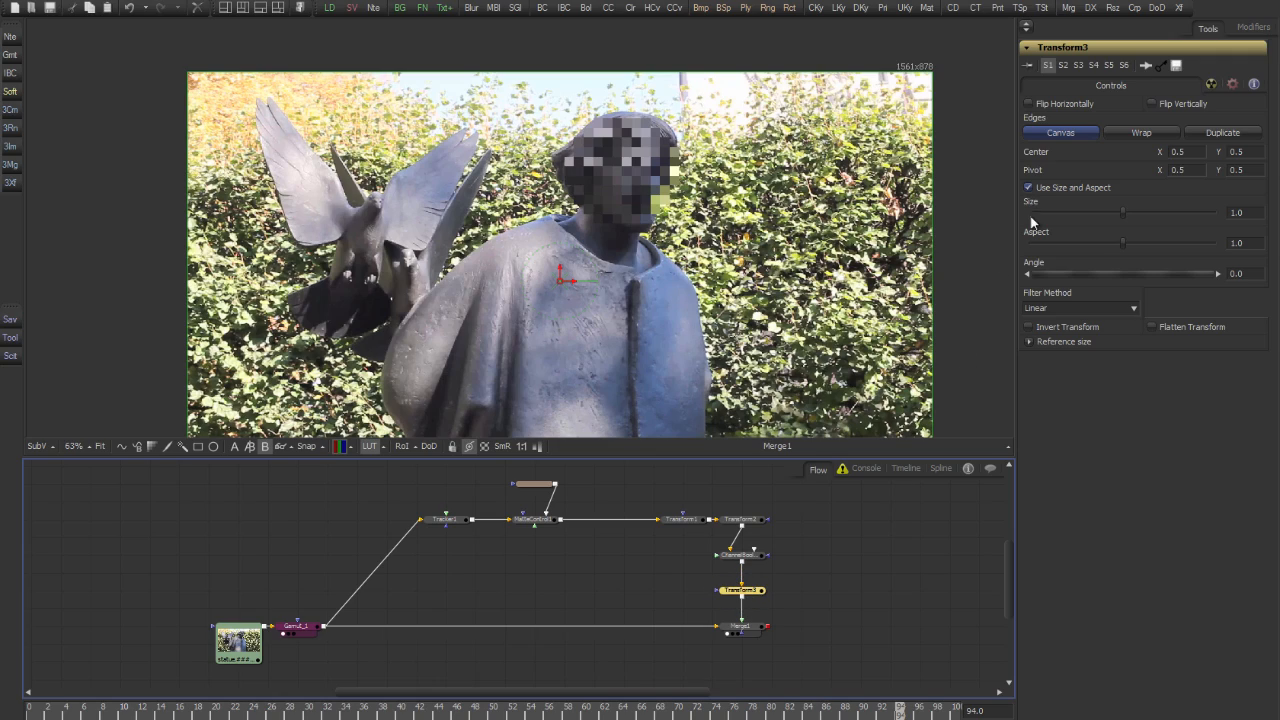
right_click(1070, 45)
mouse_move(1093, 285)
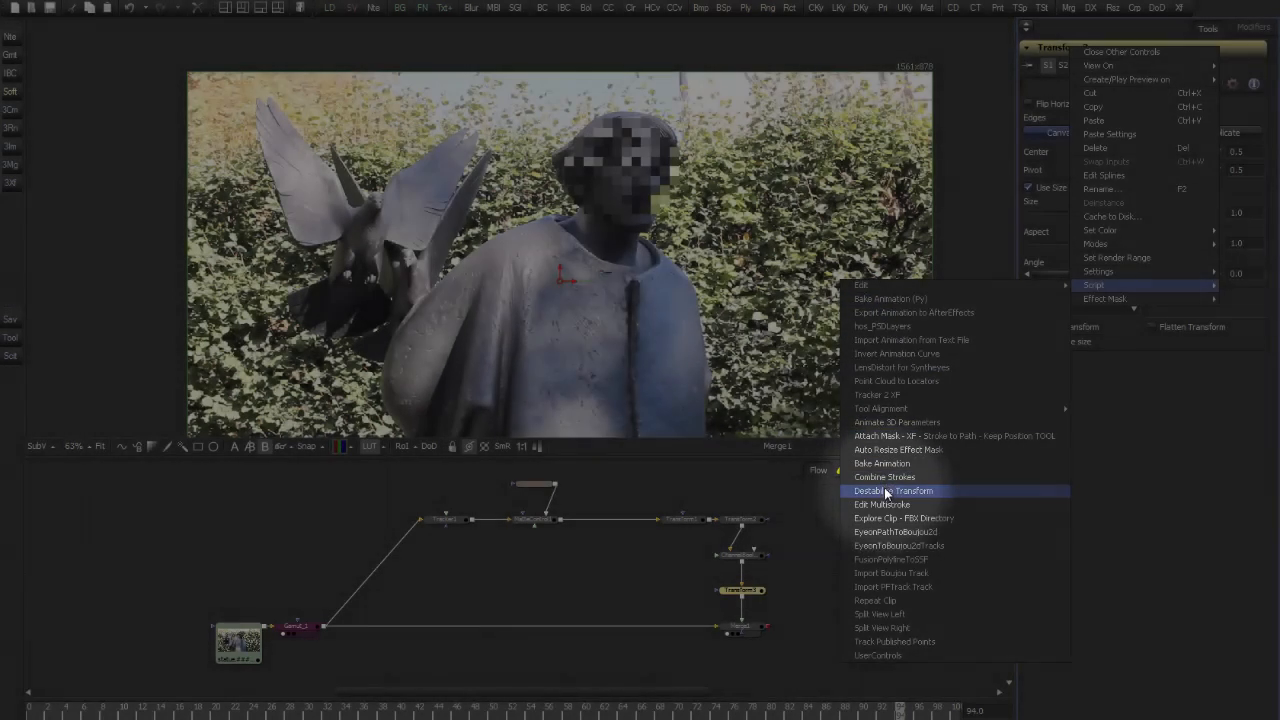
left_click(891, 490)
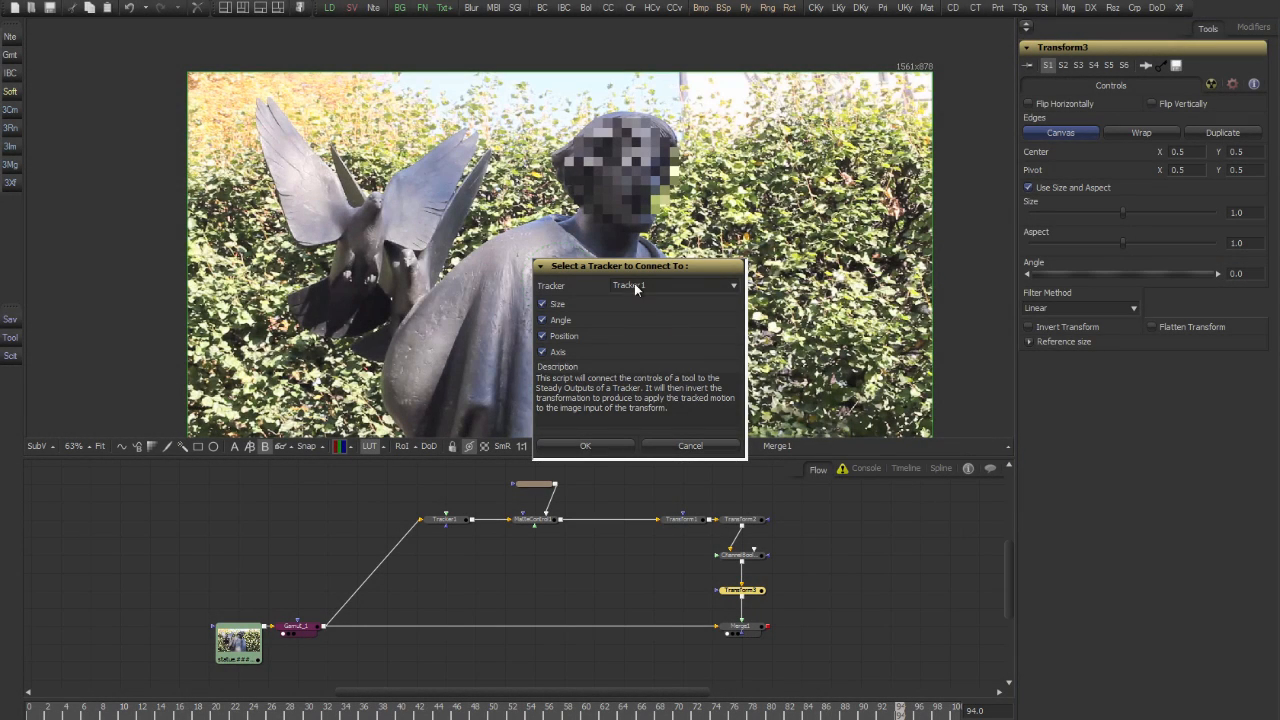
left_click(651, 285)
left_click(582, 446)
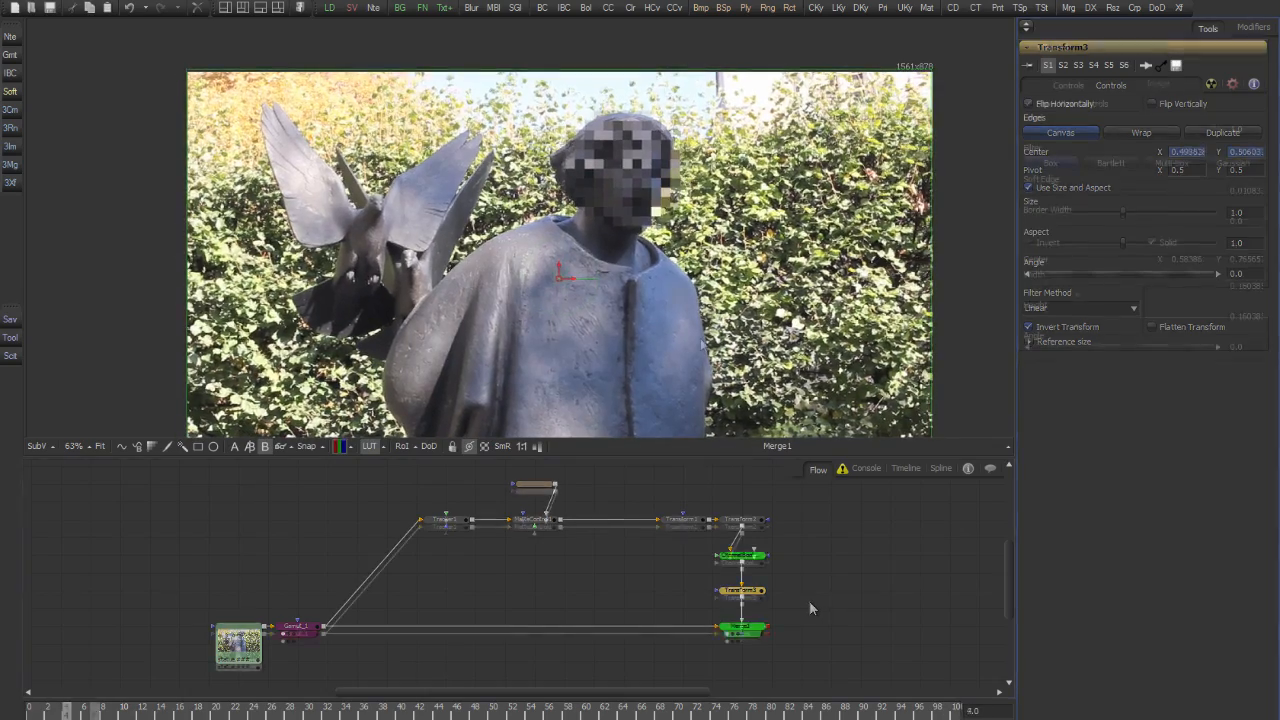
Shift the ellipse mask and MatteControl1 away from Tracker1 and insert a Frame Average node between Tracker1 and MatteControl1
left_click_drag(555, 494, 594, 527)
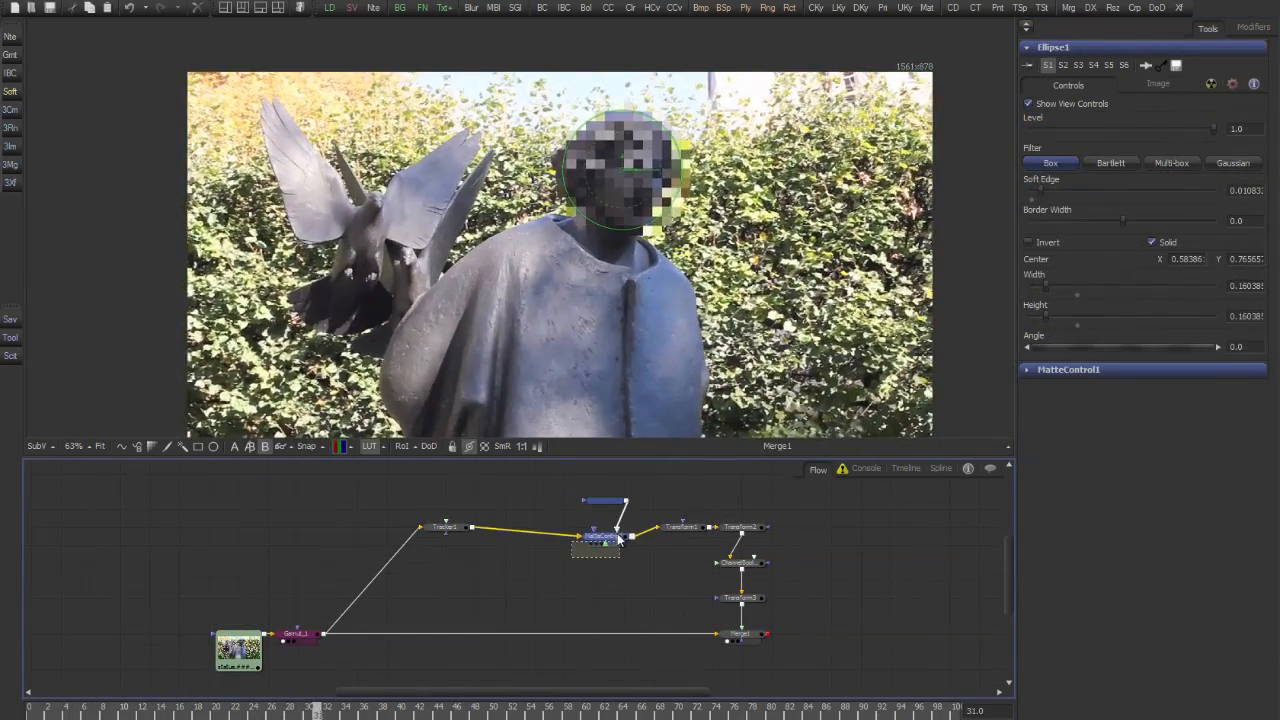
left_click(445, 527)
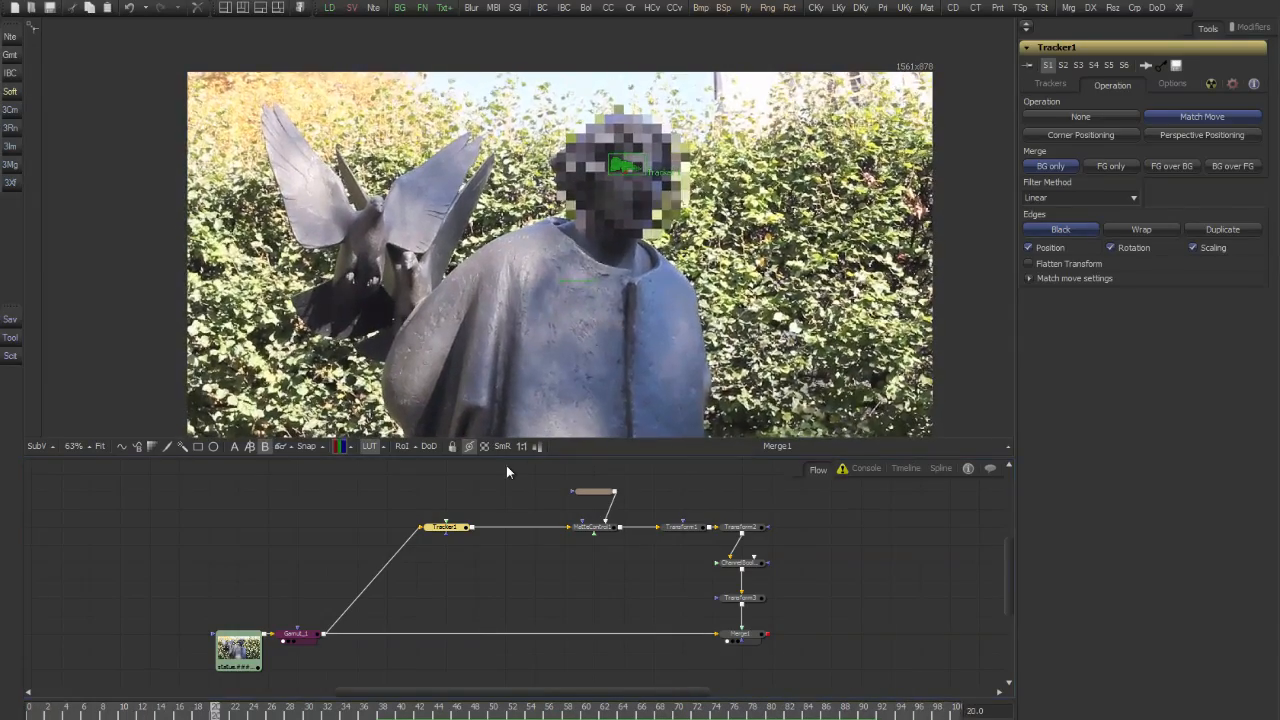
key("shift+space")
type("fram")
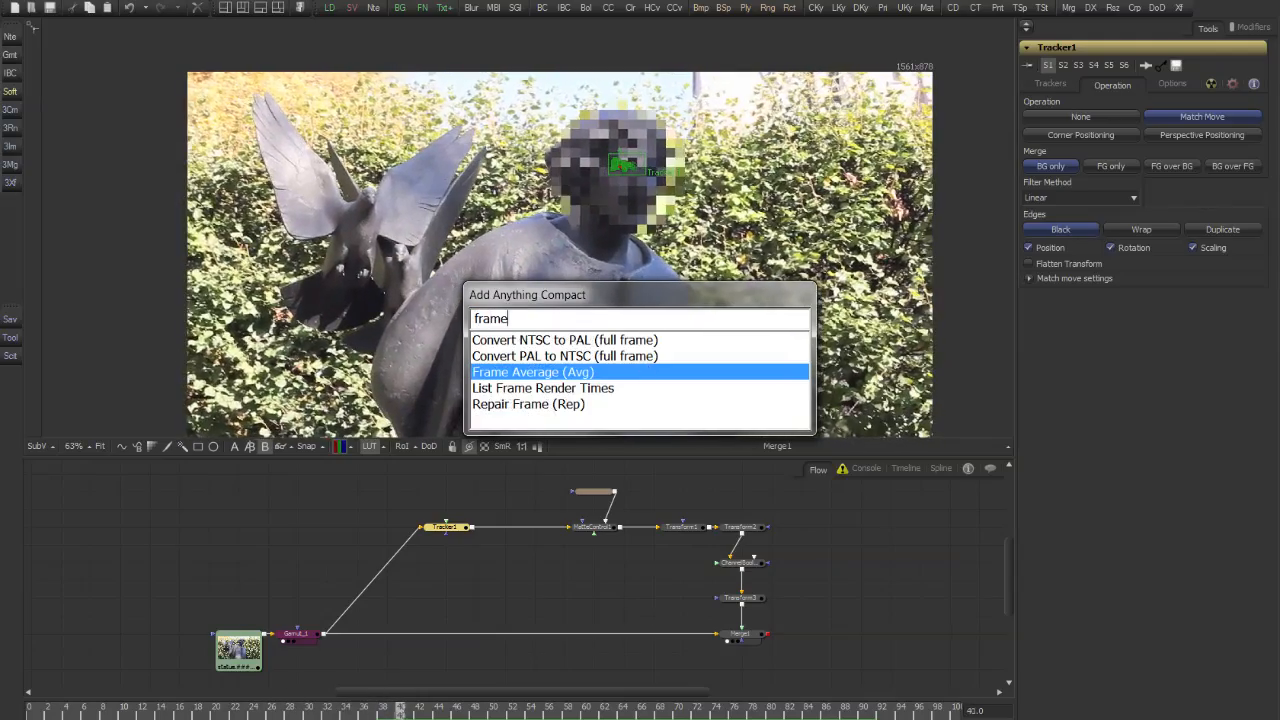
type("e")
key("Return")
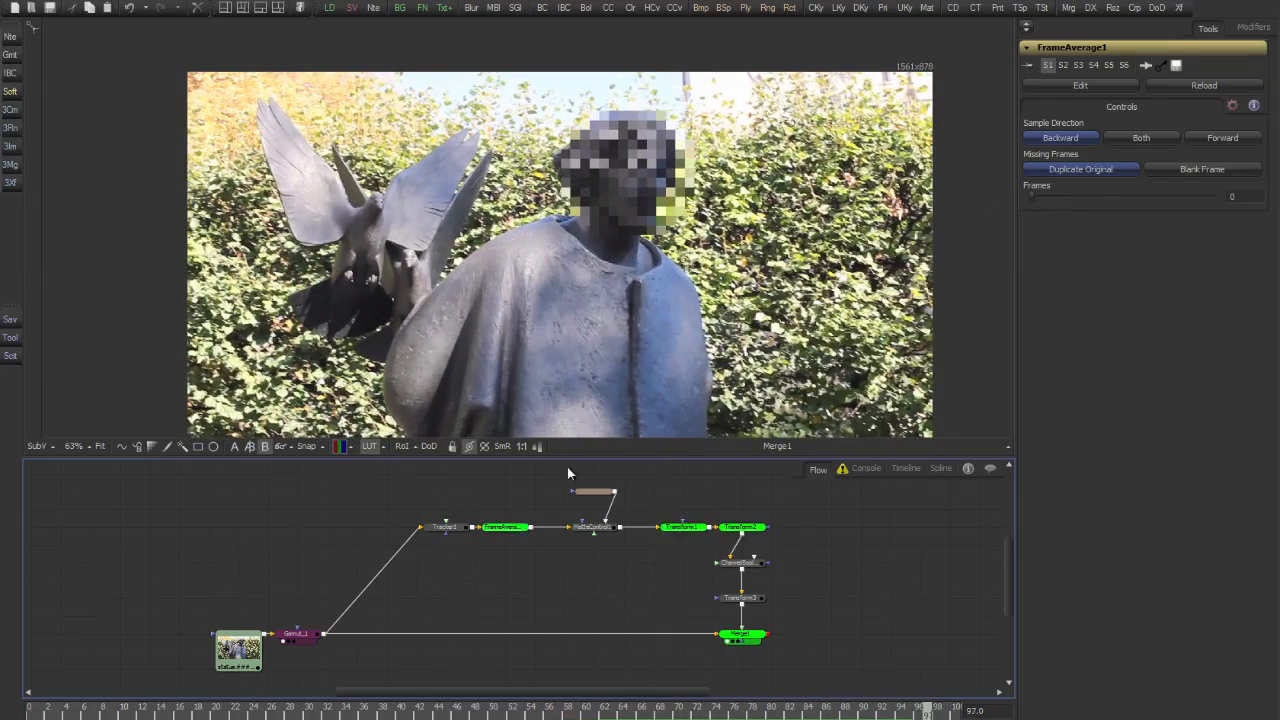
View the FrameAverage1 output and set its number of frames to 3, keeping the Backward sample direction
left_click_drag(520, 538, 538, 306)
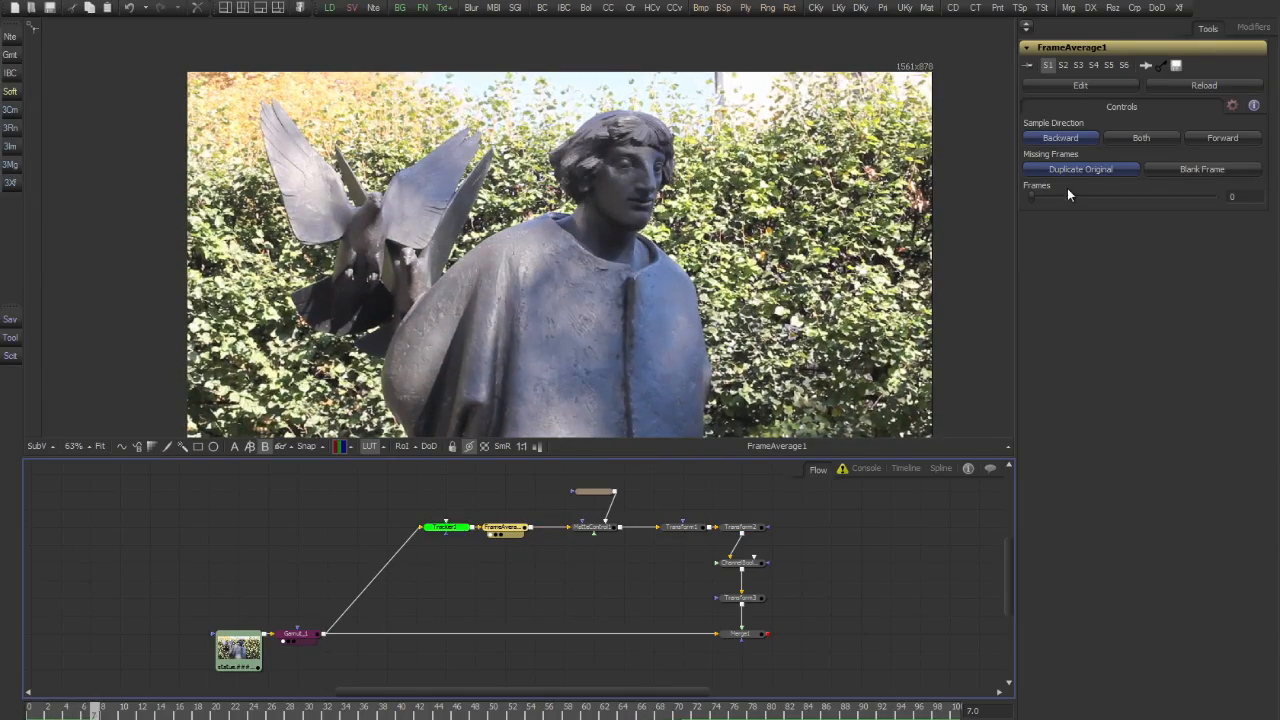
left_click(1233, 196)
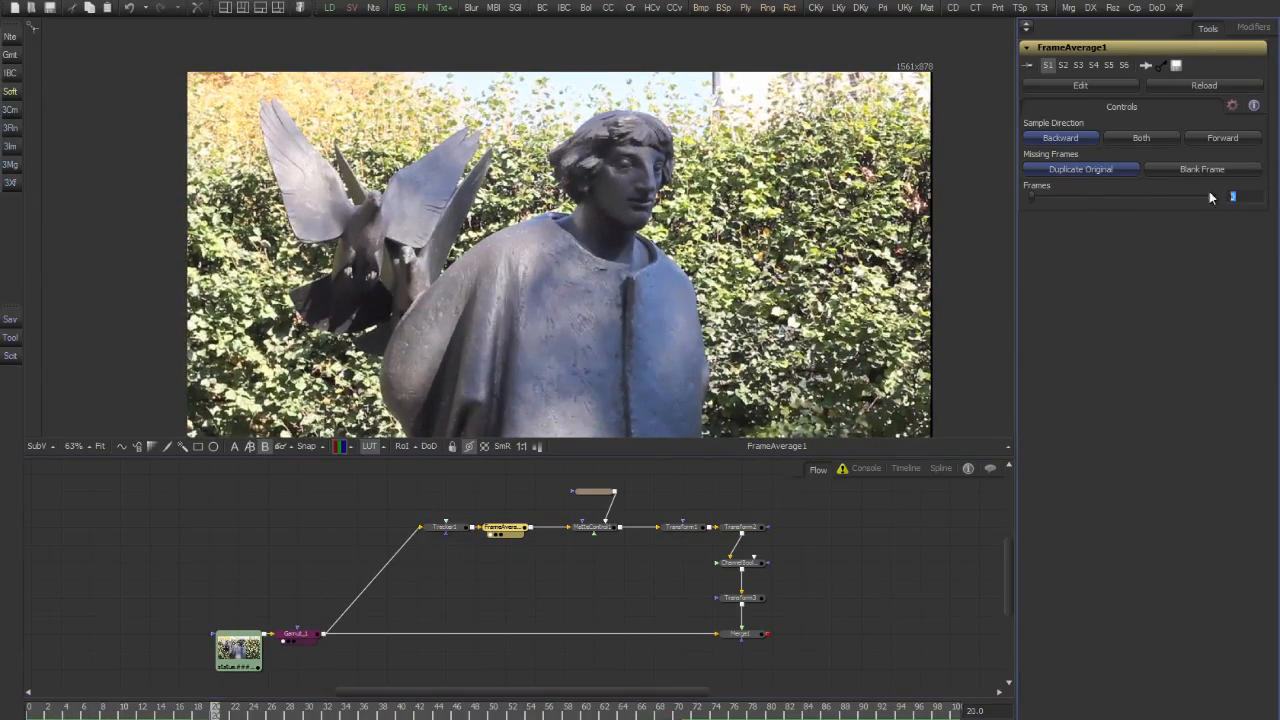
type("3")
key("Return")
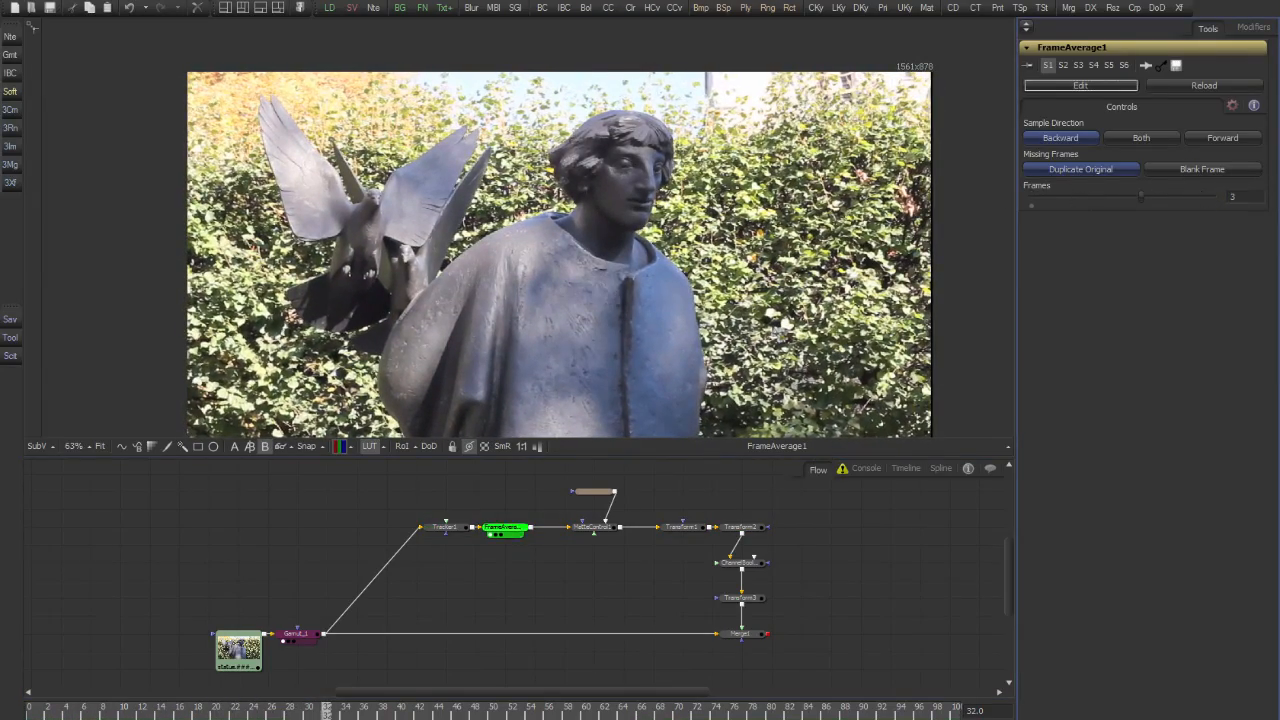
scroll(673, 205, "up", 2)
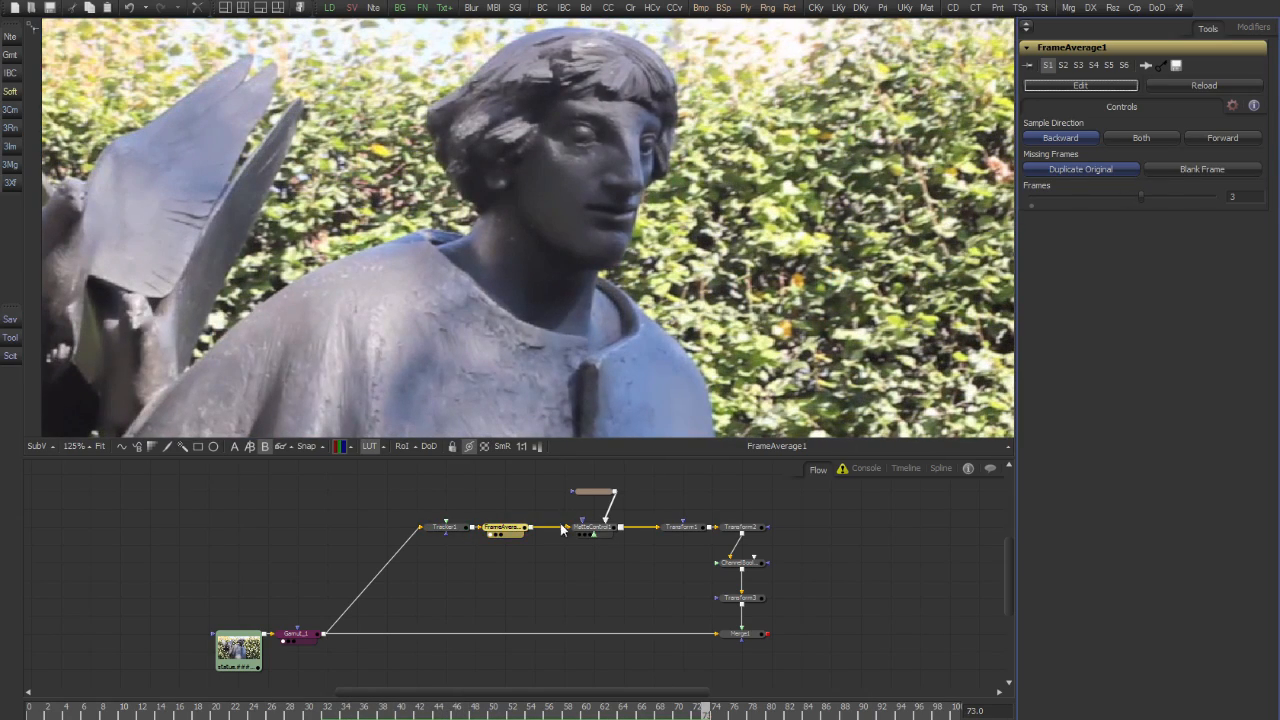
View the masked head at MatteControl1, its downscale at Transform1 and its upscale at Transform2 in turn
left_click(606, 533)
key("1")
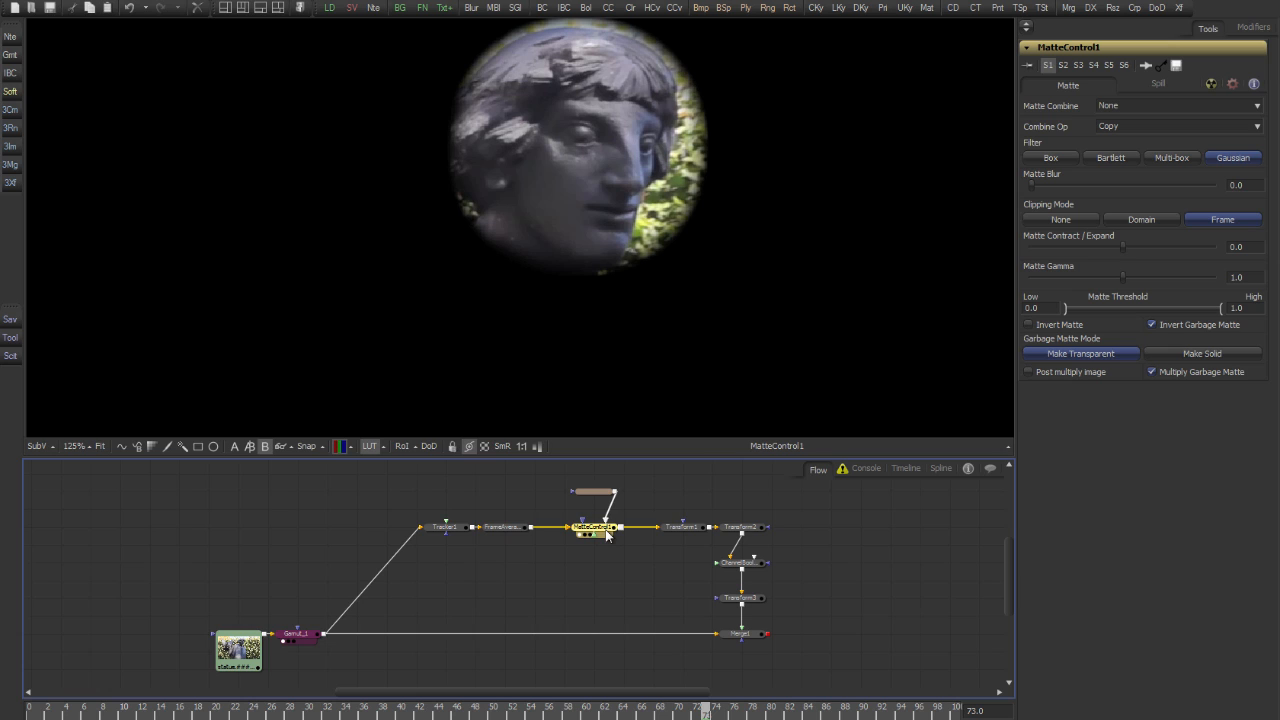
left_click(685, 529)
key("1")
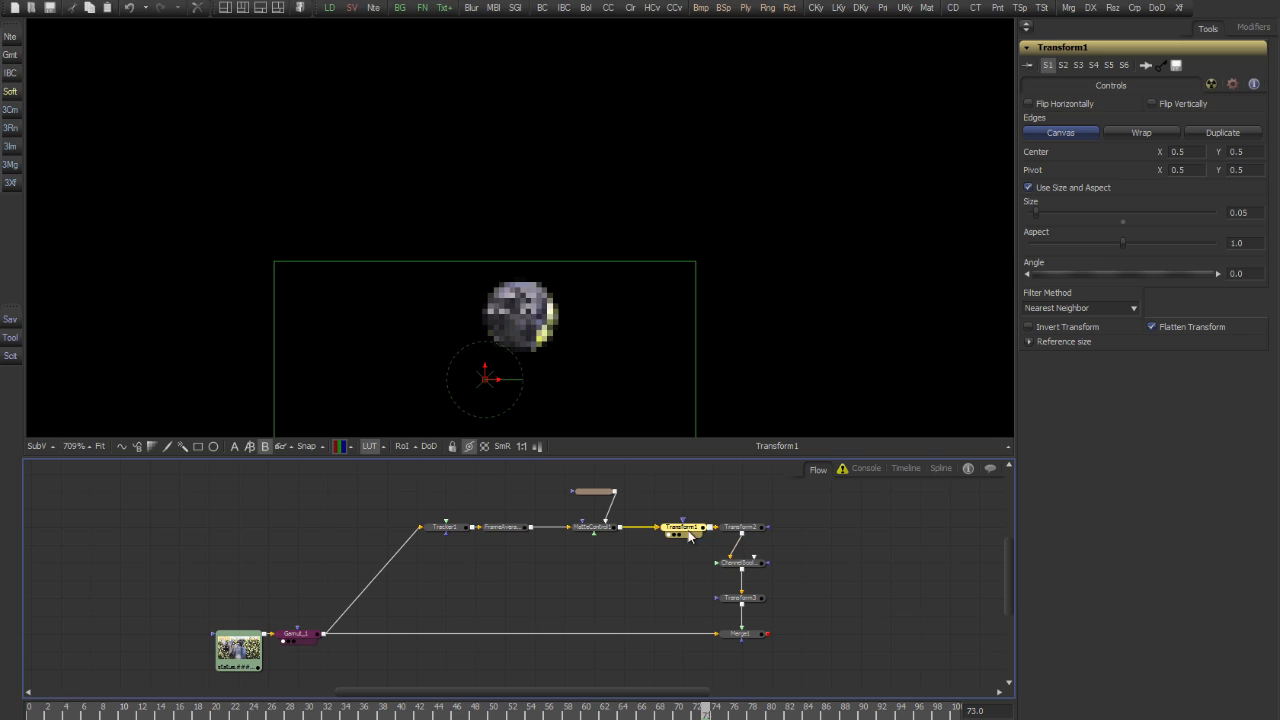
left_click(744, 530)
scroll(670, 283, "down", 4)
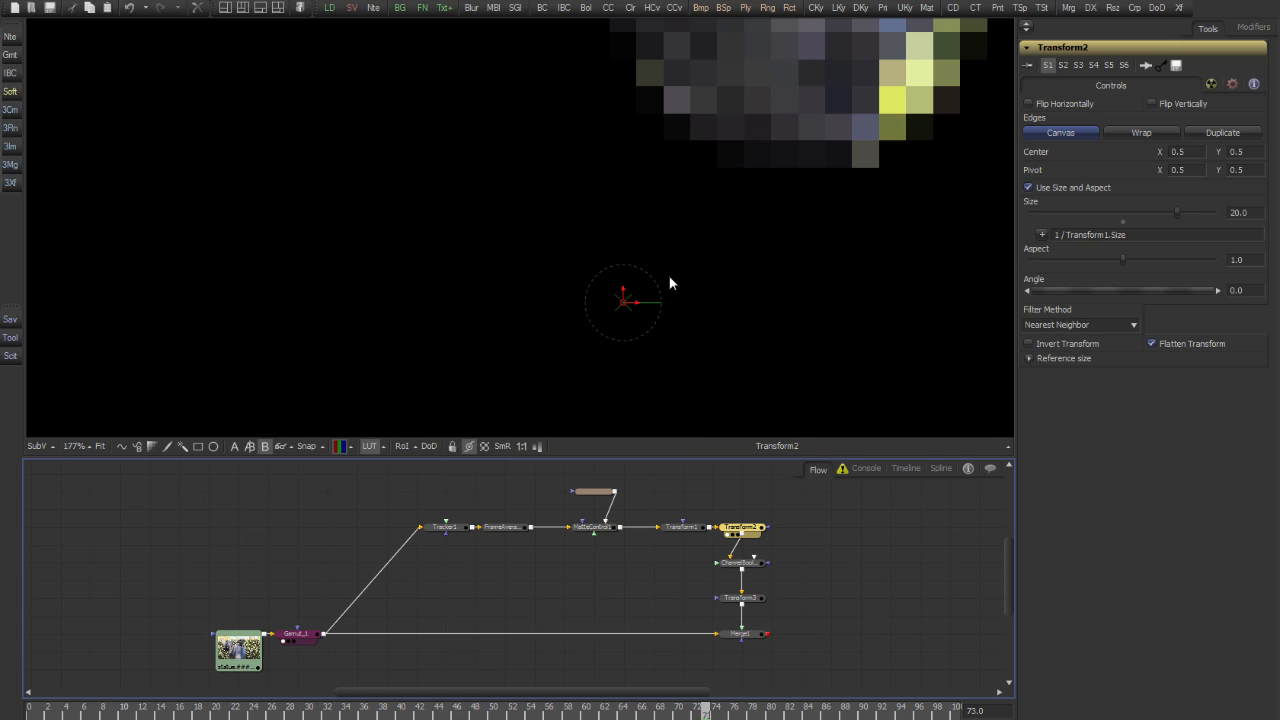
scroll(798, 178, "down", 2)
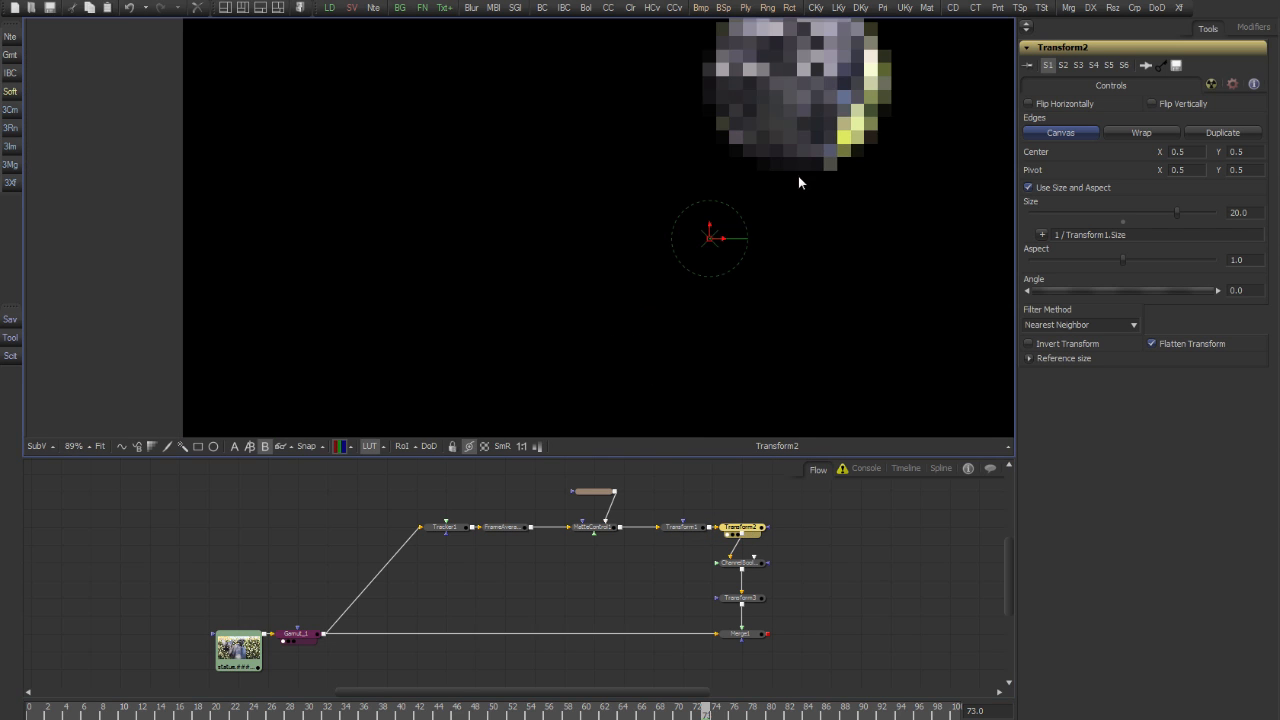
View the outputs of ChannelBooleans1 and Merge1, and show the ellipse mask's controls over the merged image
left_click(758, 566)
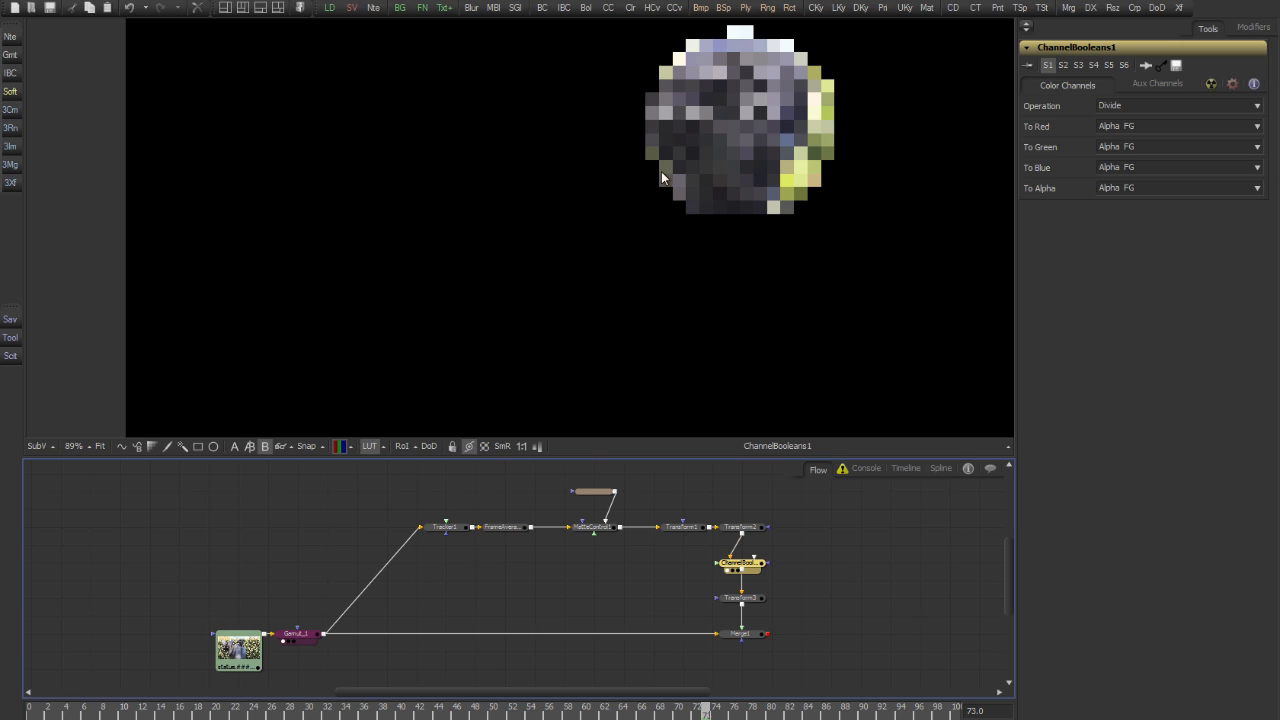
left_click(742, 598)
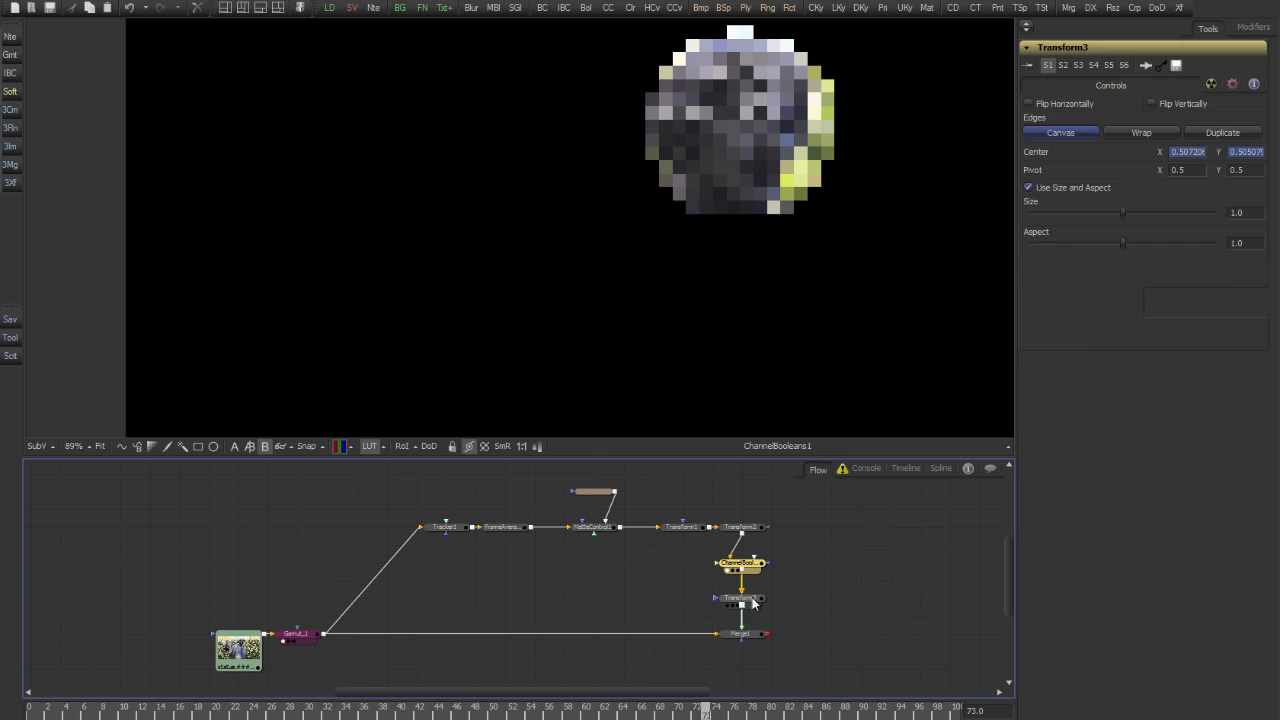
left_click(757, 640)
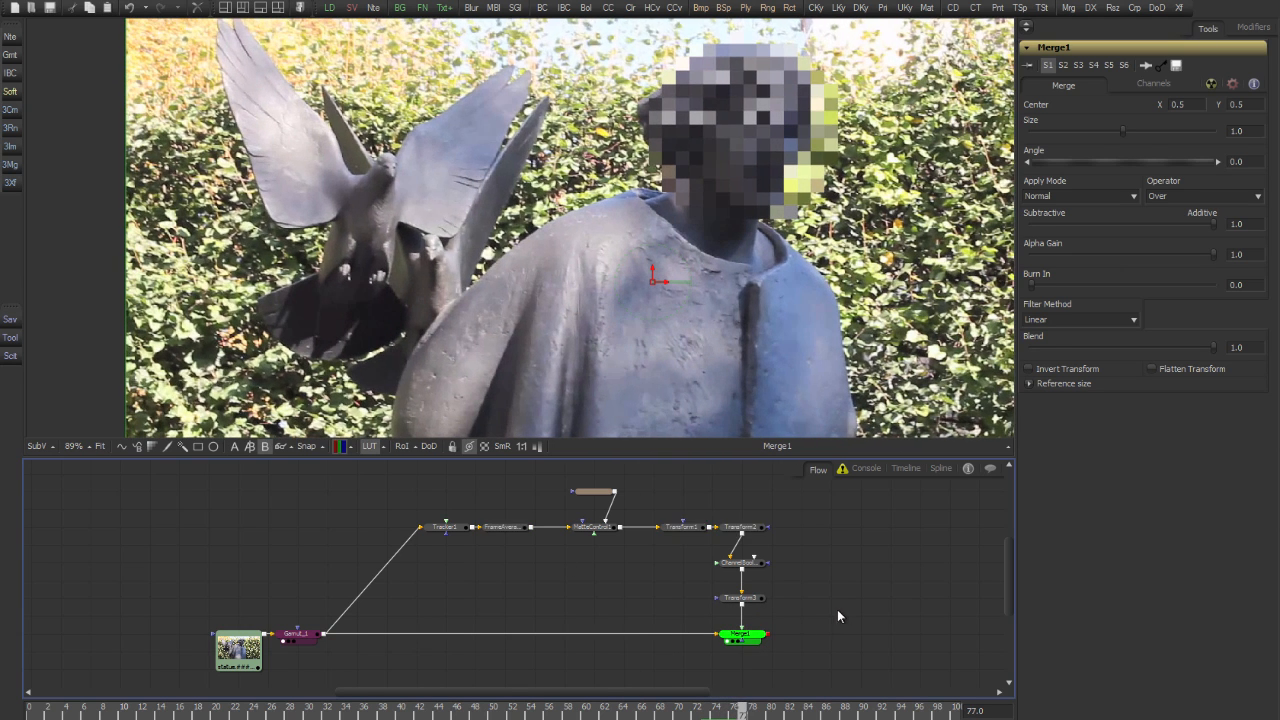
left_click(598, 496)
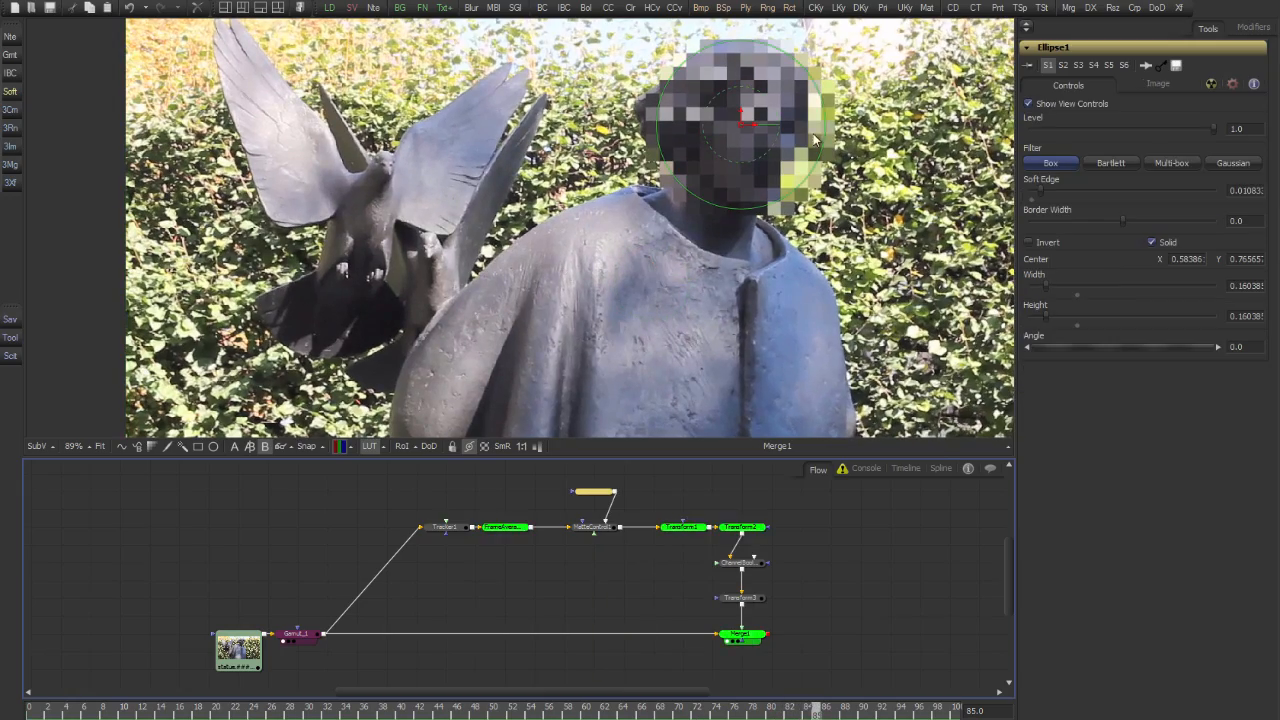